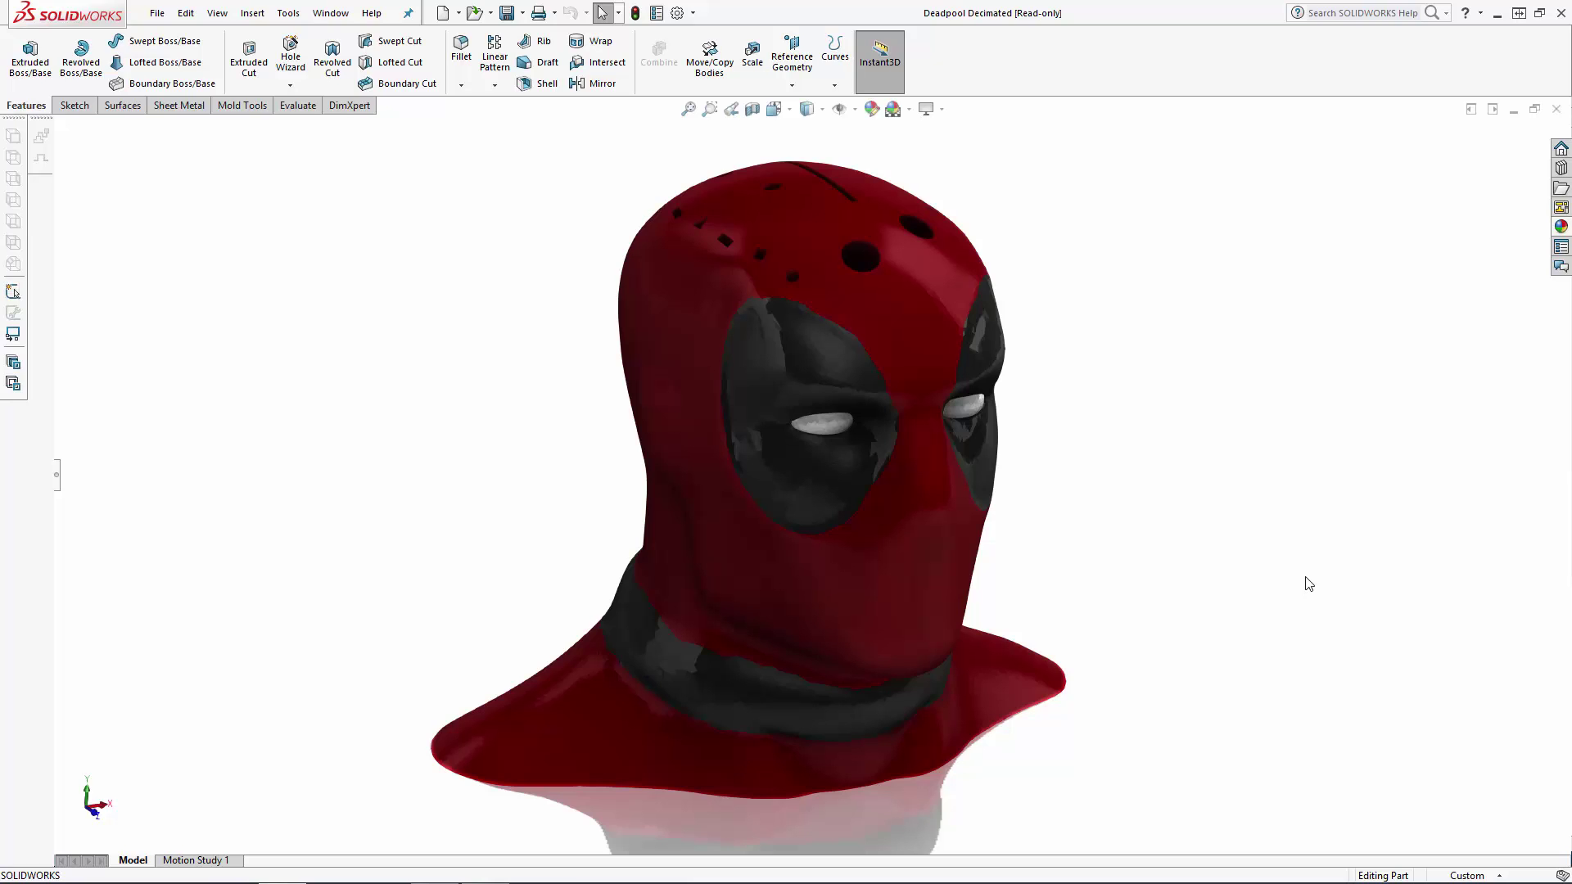
Step: Inspect the finished Deadpool bust from above, looking at the holes, slot and size labels on the head
middle_drag(1308, 584, 968, 759)
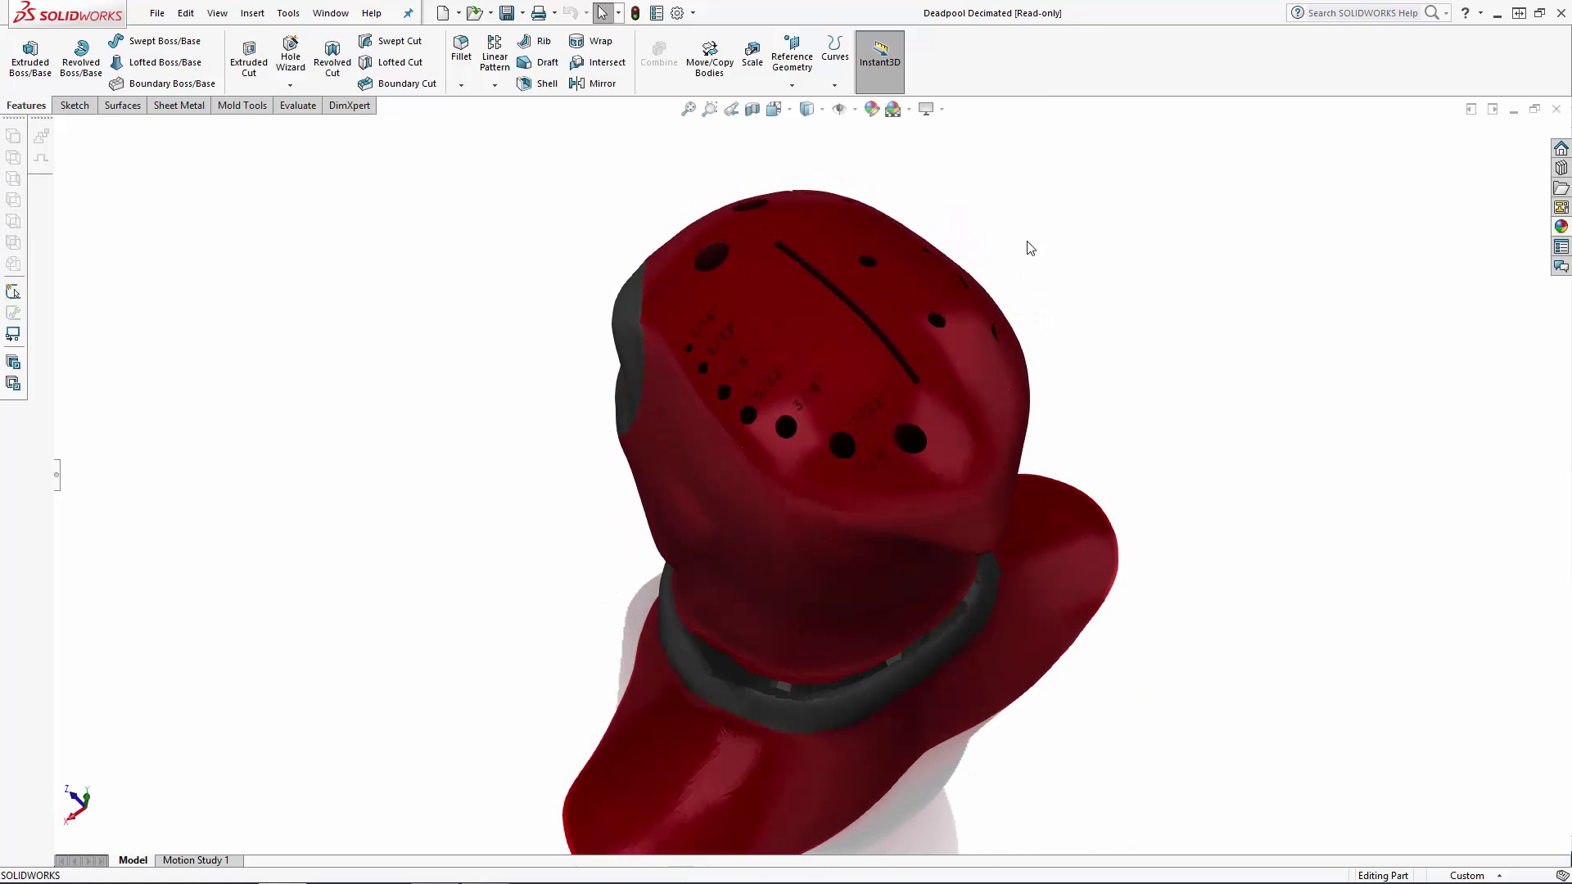
scroll(1024, 266, up, 3)
scroll(1015, 238, down, 3)
scroll(1015, 230, down, 2)
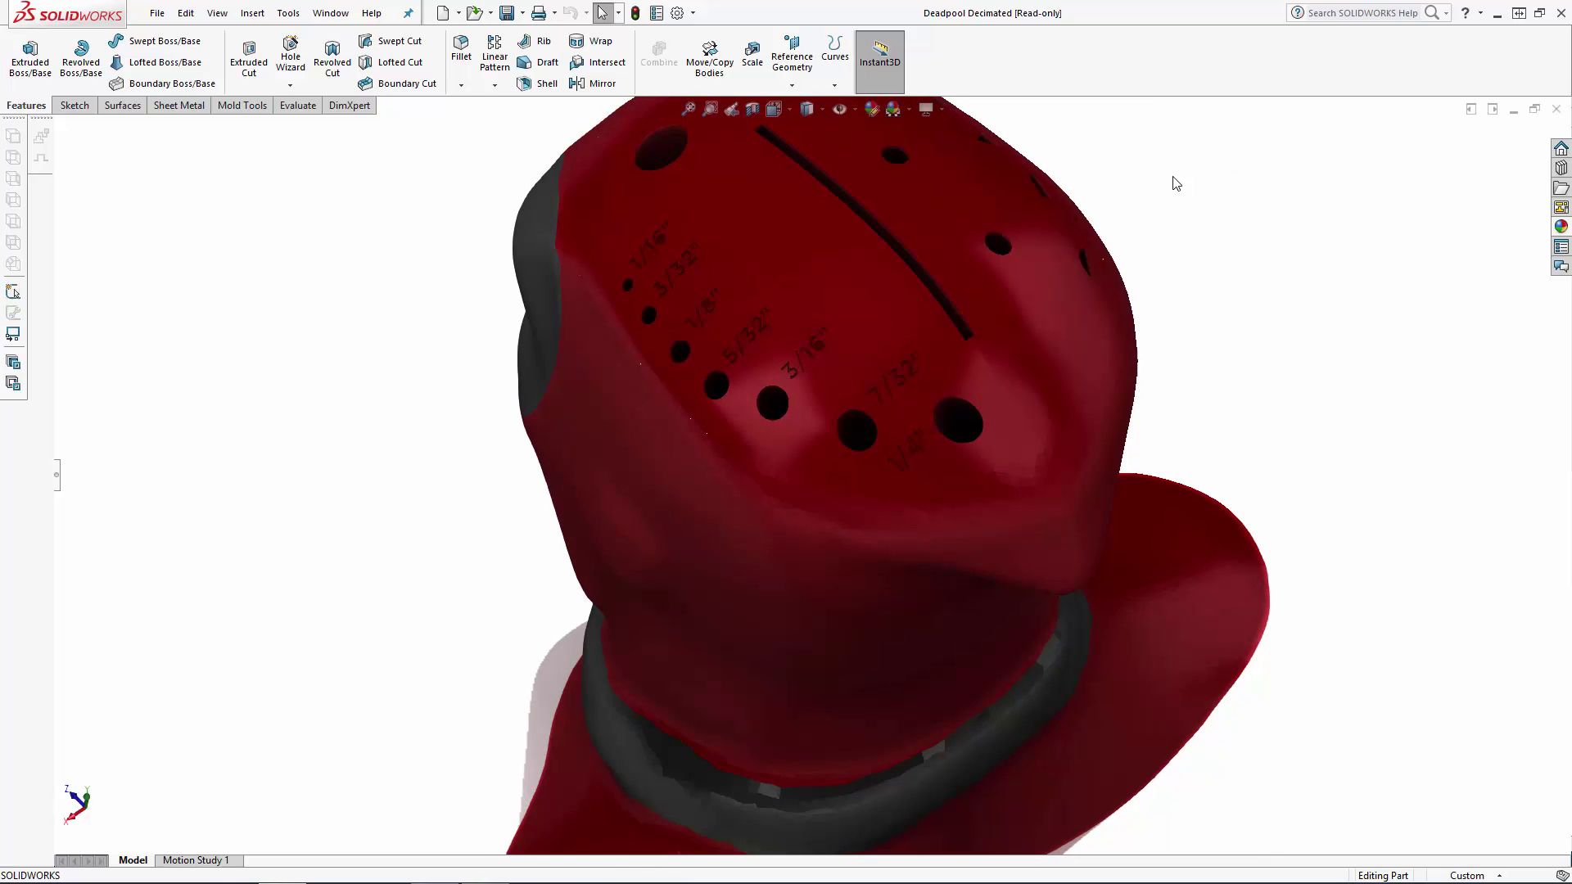
scroll(1171, 188, up, 3)
scroll(1172, 204, up, 2)
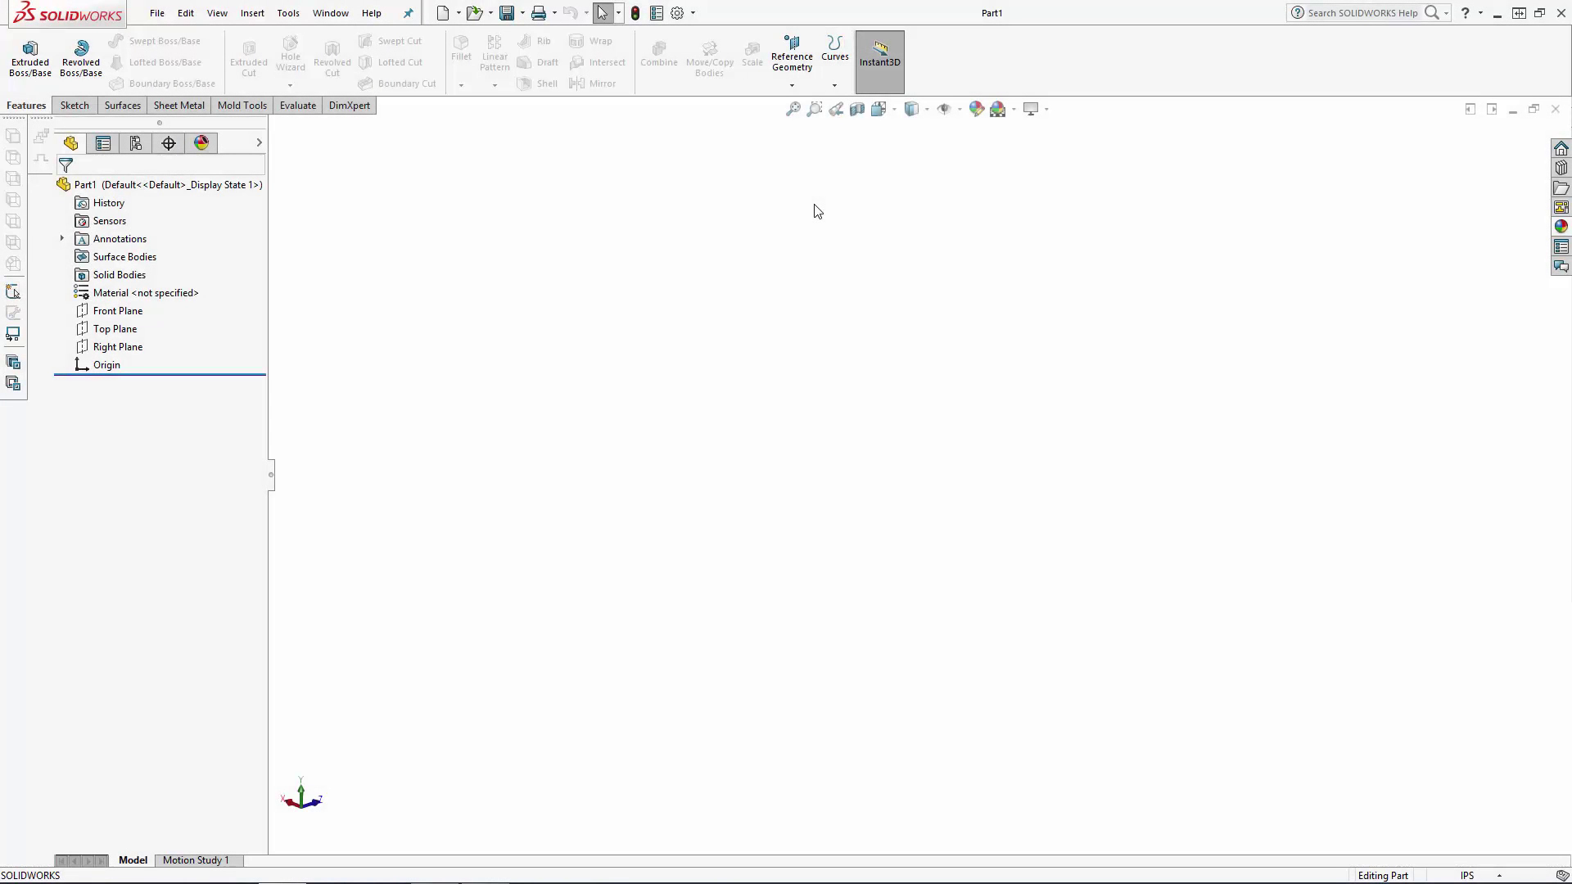
Step: Import the Deadpool Decimated mesh file as a graphics body
click(474, 12)
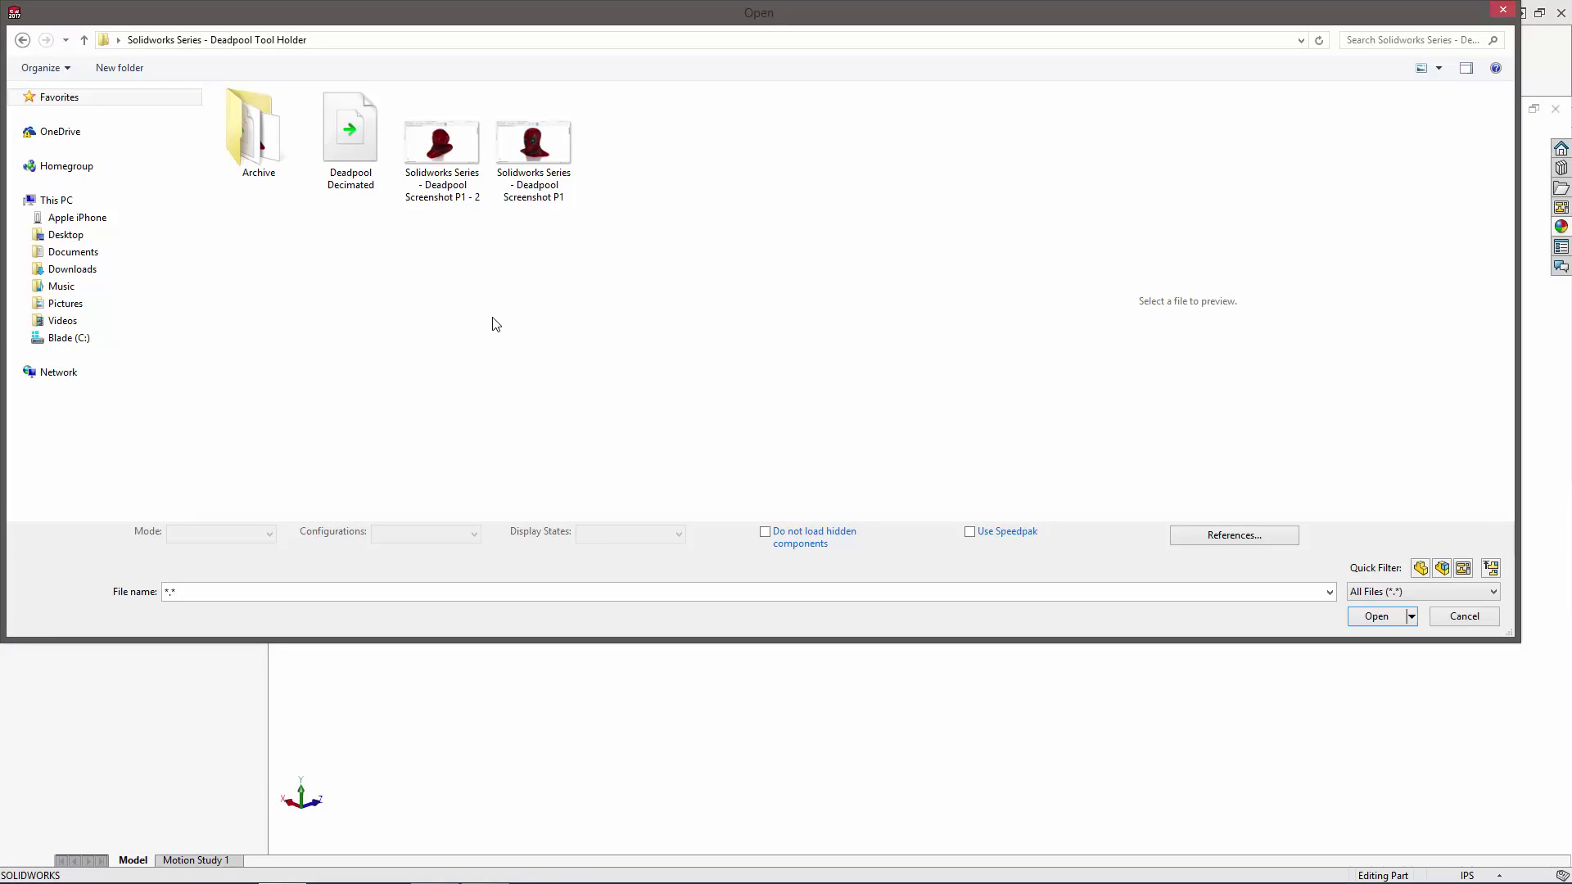
click(1373, 590)
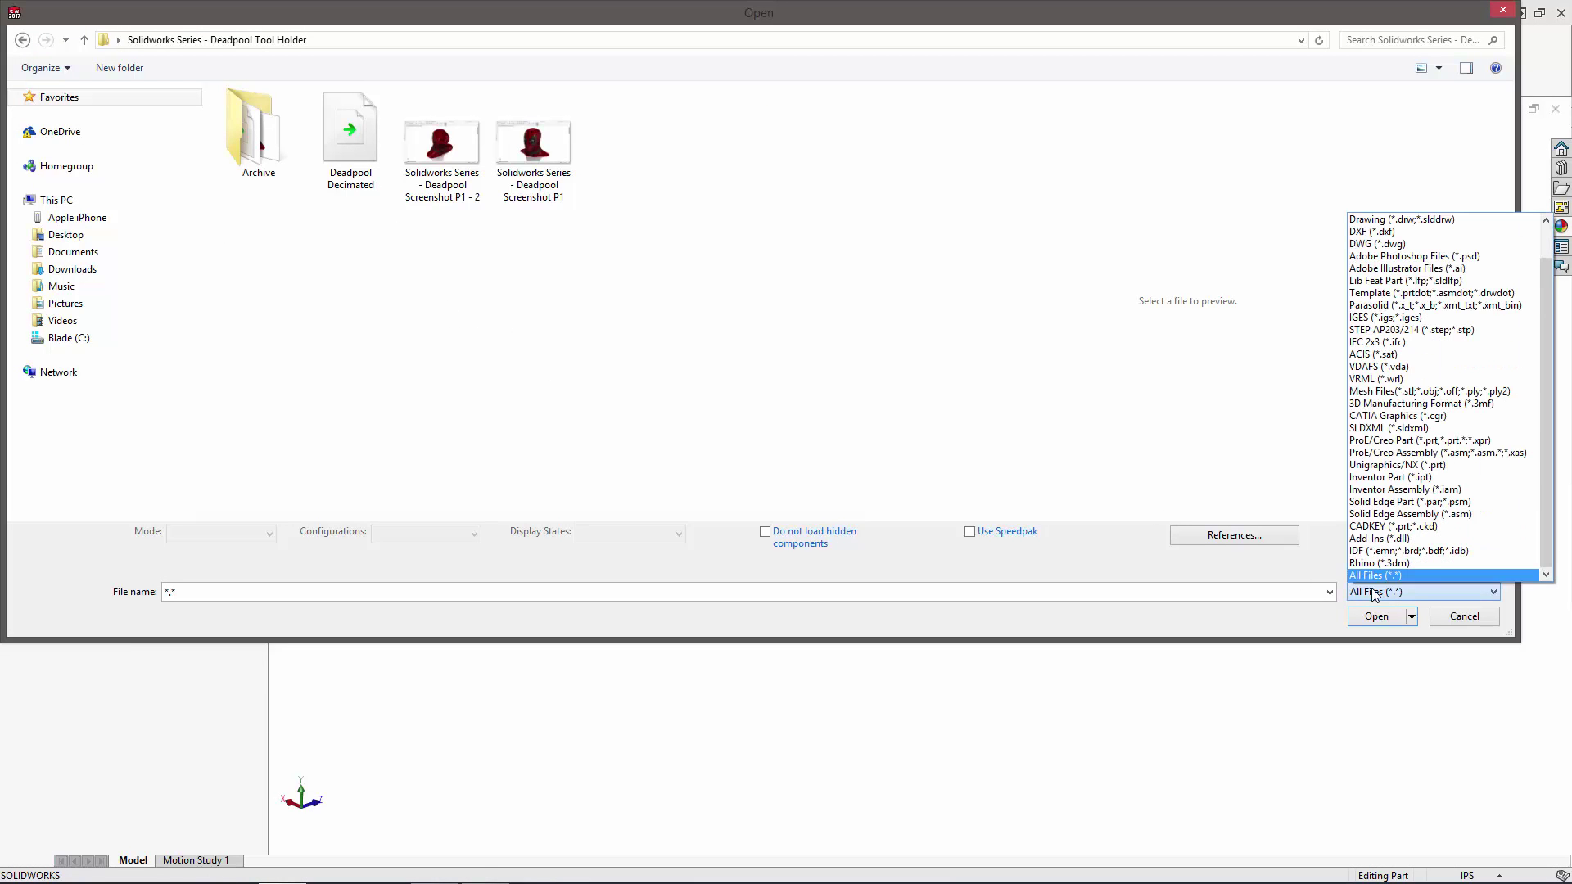
click(1417, 393)
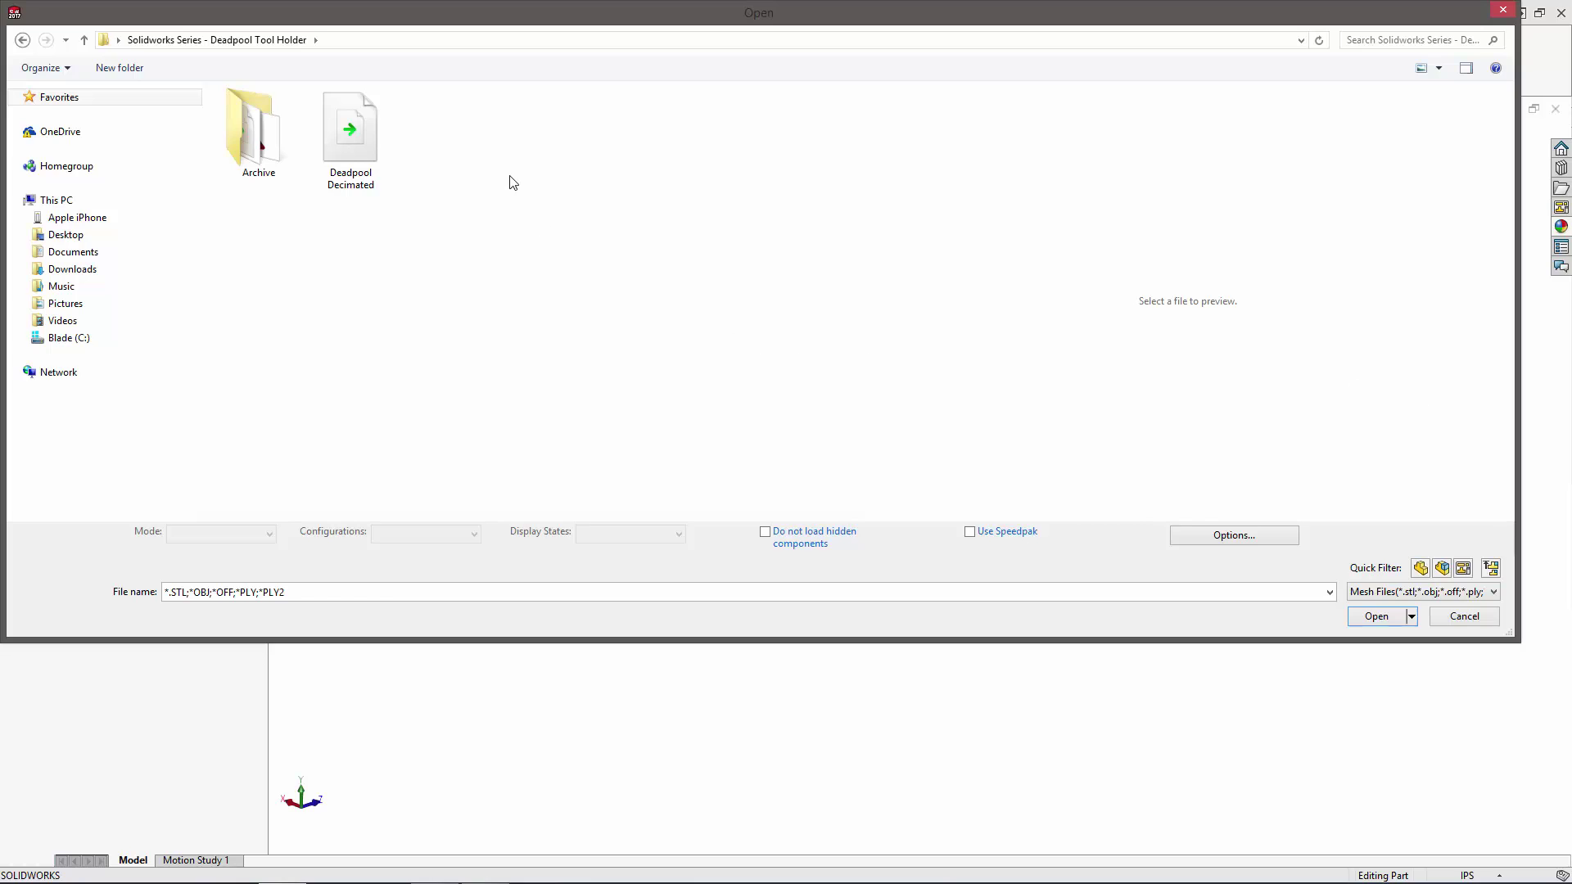
click(1209, 536)
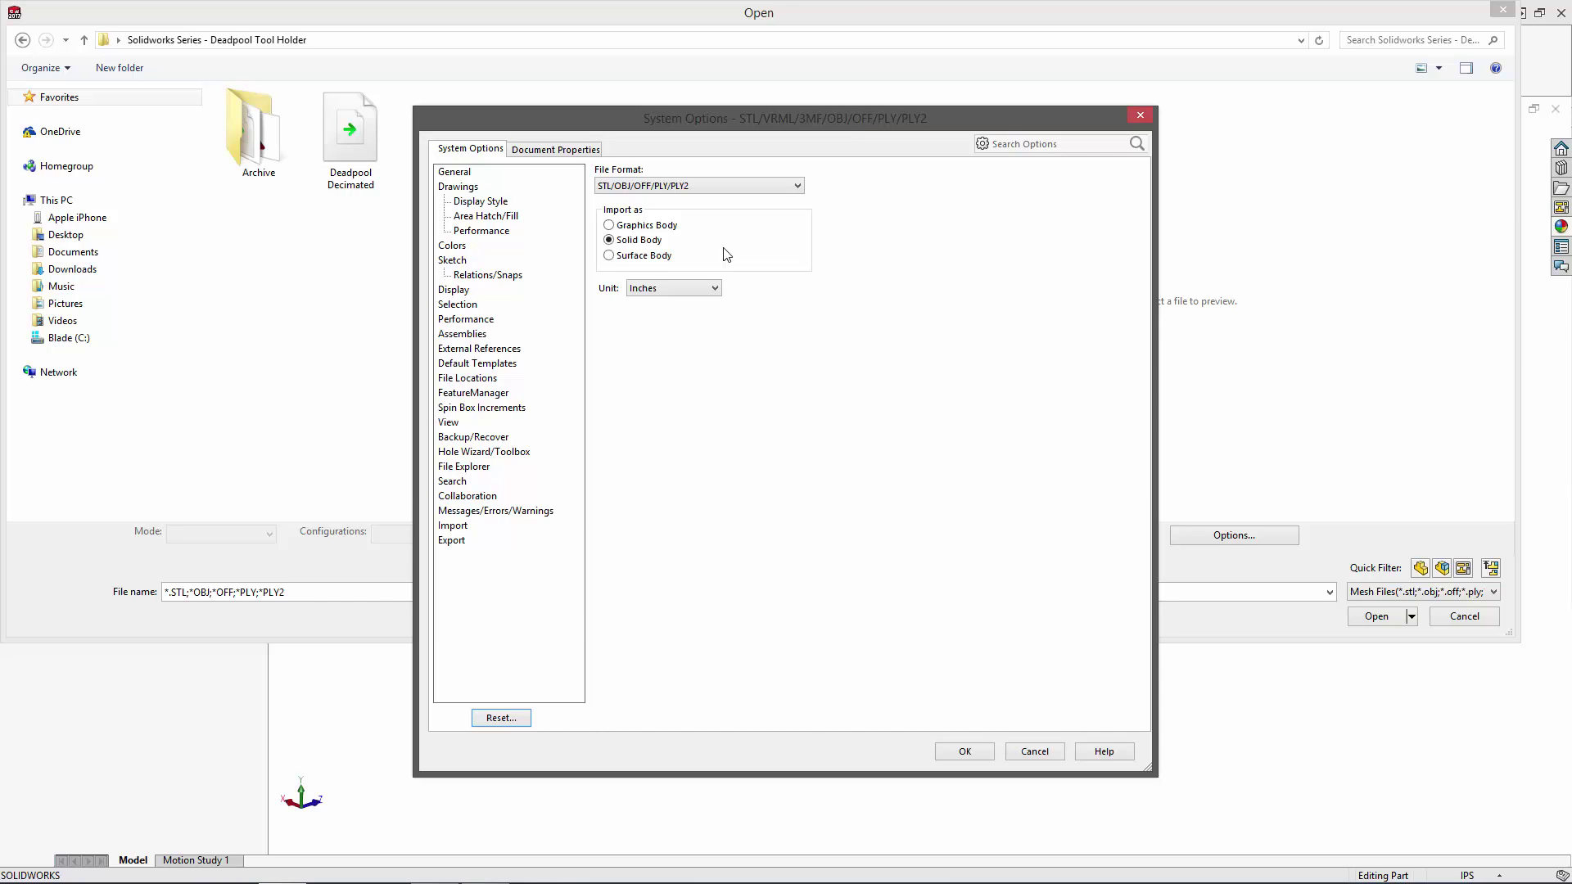
click(655, 226)
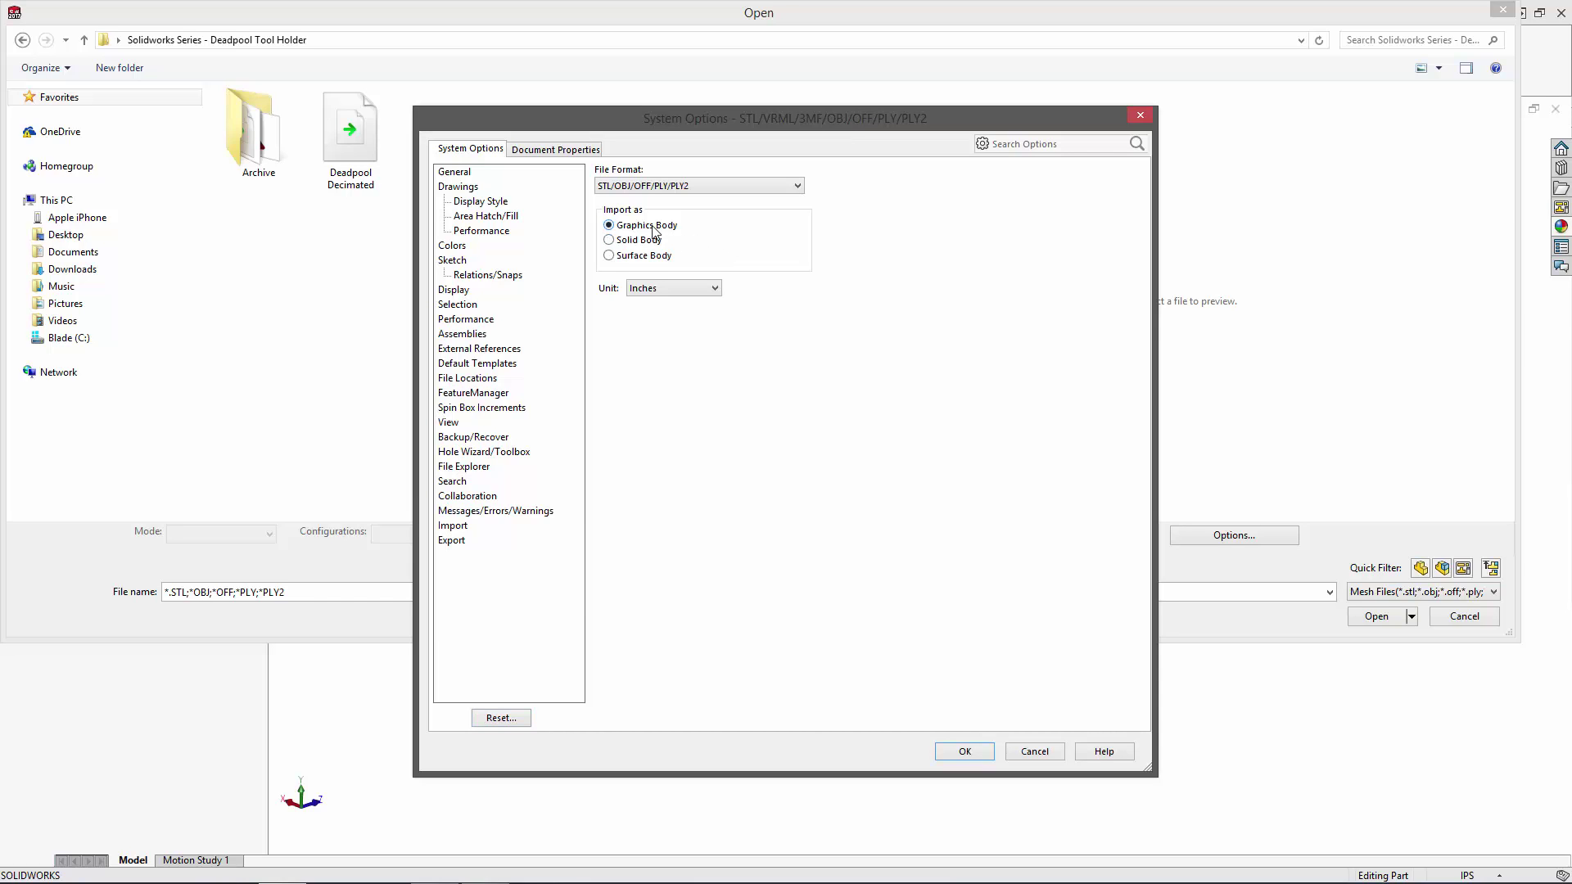
click(967, 752)
click(366, 141)
click(1374, 616)
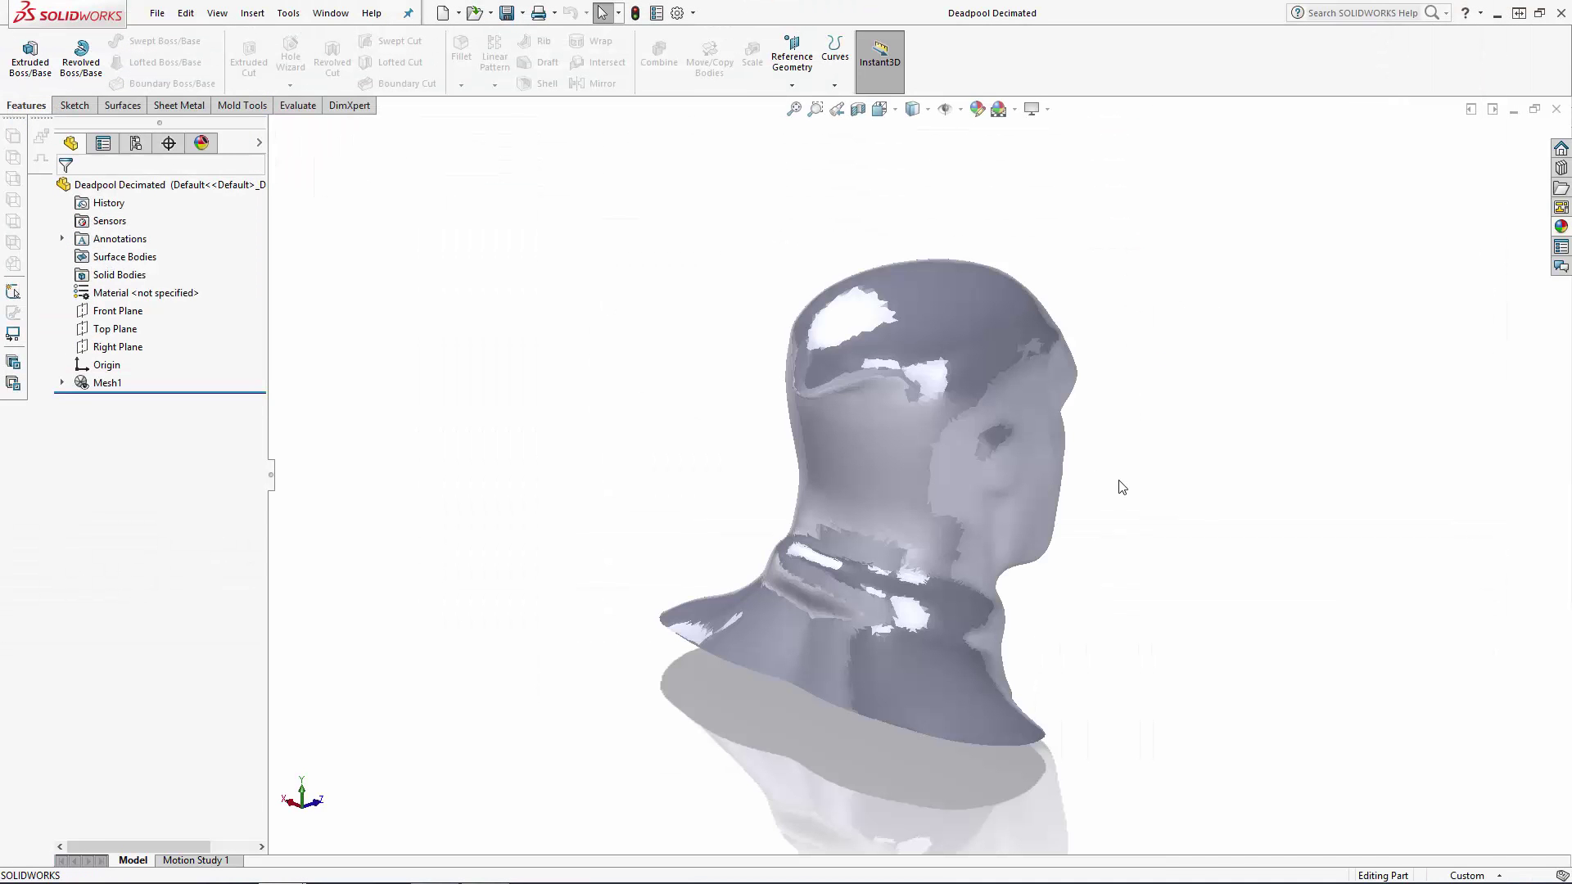
Step: Examine the imported graphics body of the bust from the side and up close
middle_drag(1152, 541, 817, 618)
scroll(953, 649, down, 5)
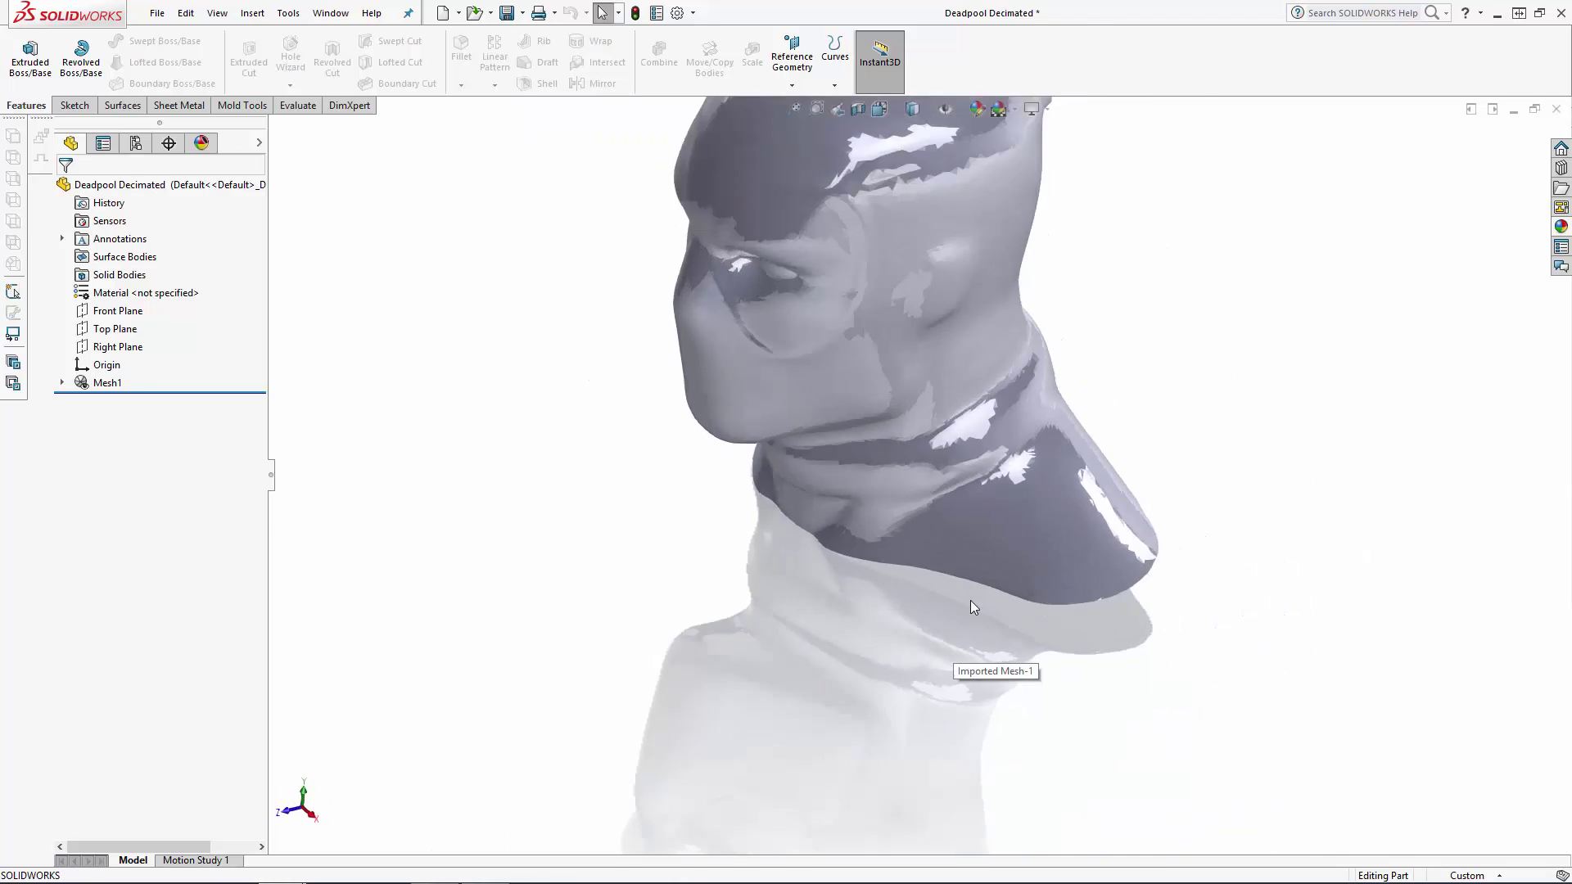
scroll(970, 601, up, 3)
scroll(857, 314, down, 2)
click(901, 311)
click(1277, 275)
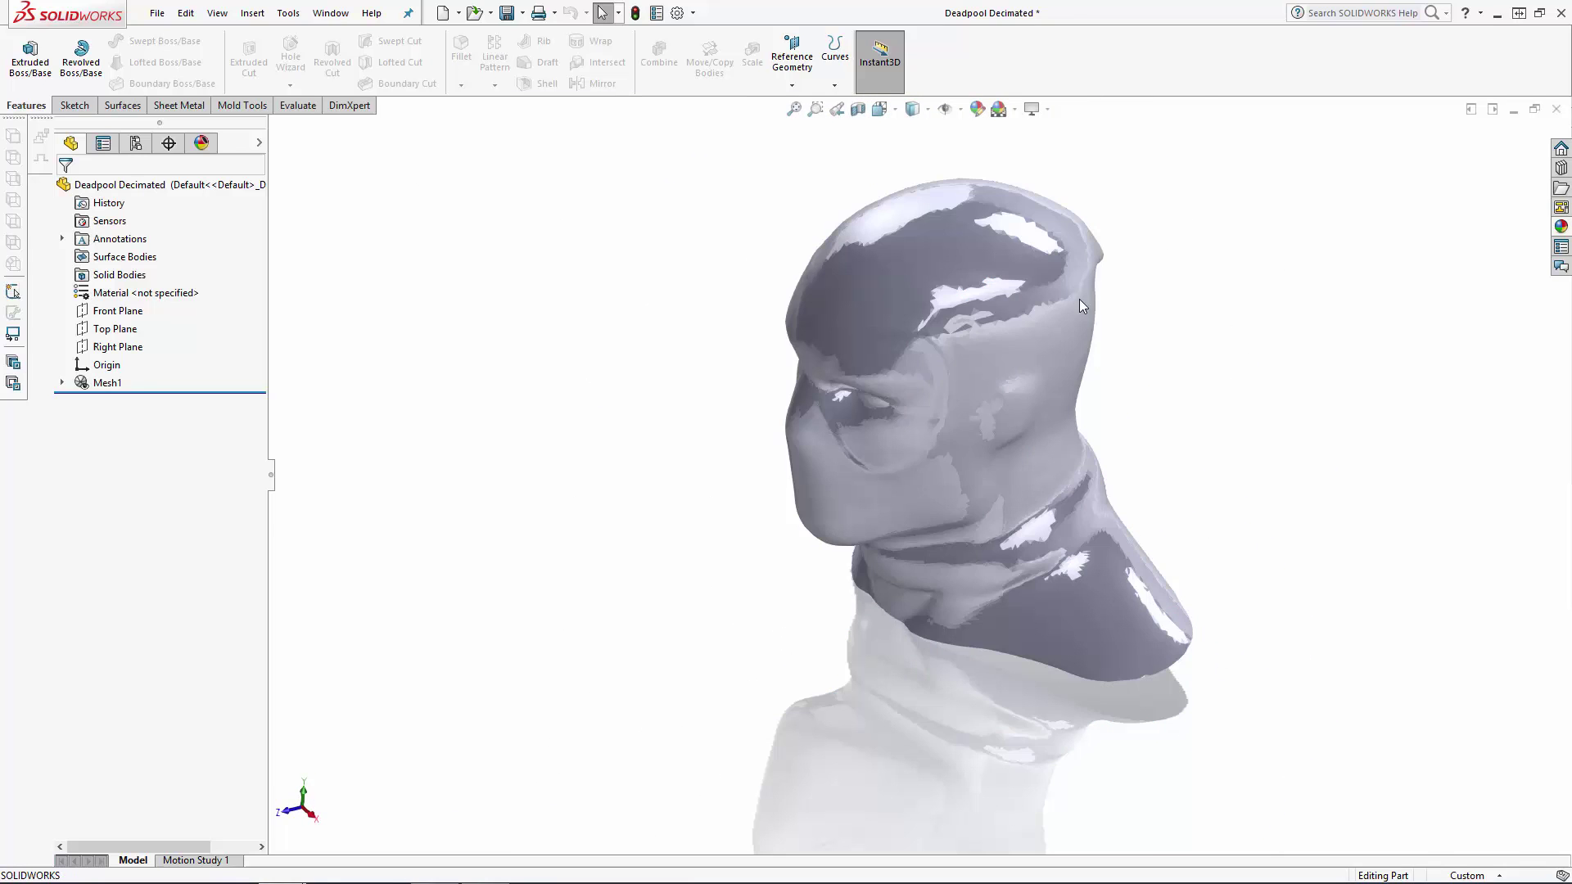
click(109, 316)
click(116, 288)
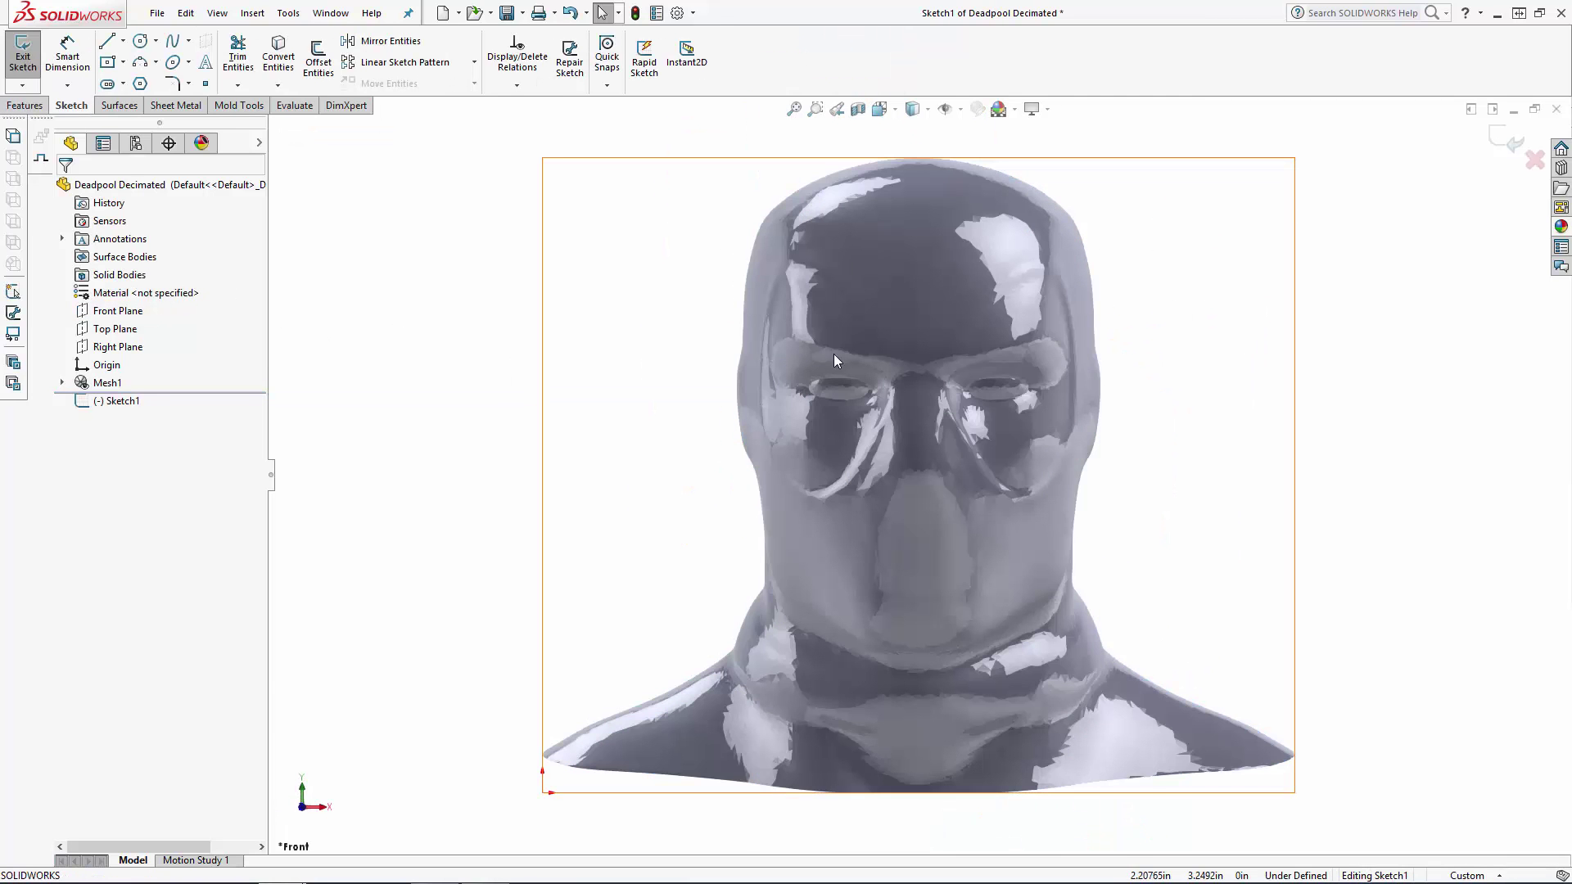
click(1511, 144)
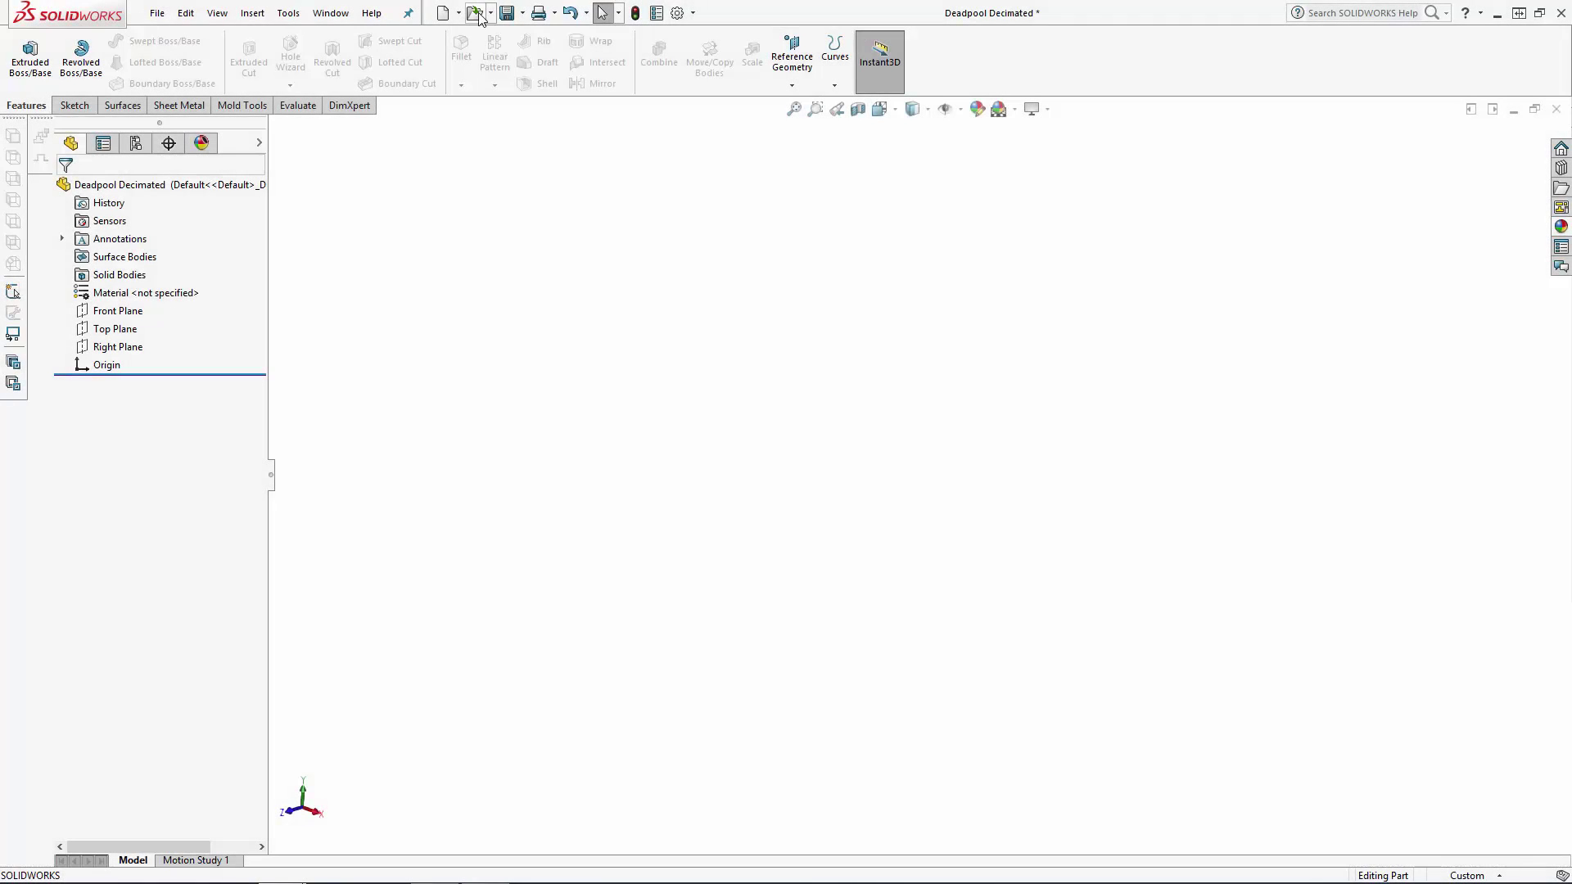
Step: Import the Deadpool Decimated mesh file again, this time as a solid body
click(475, 13)
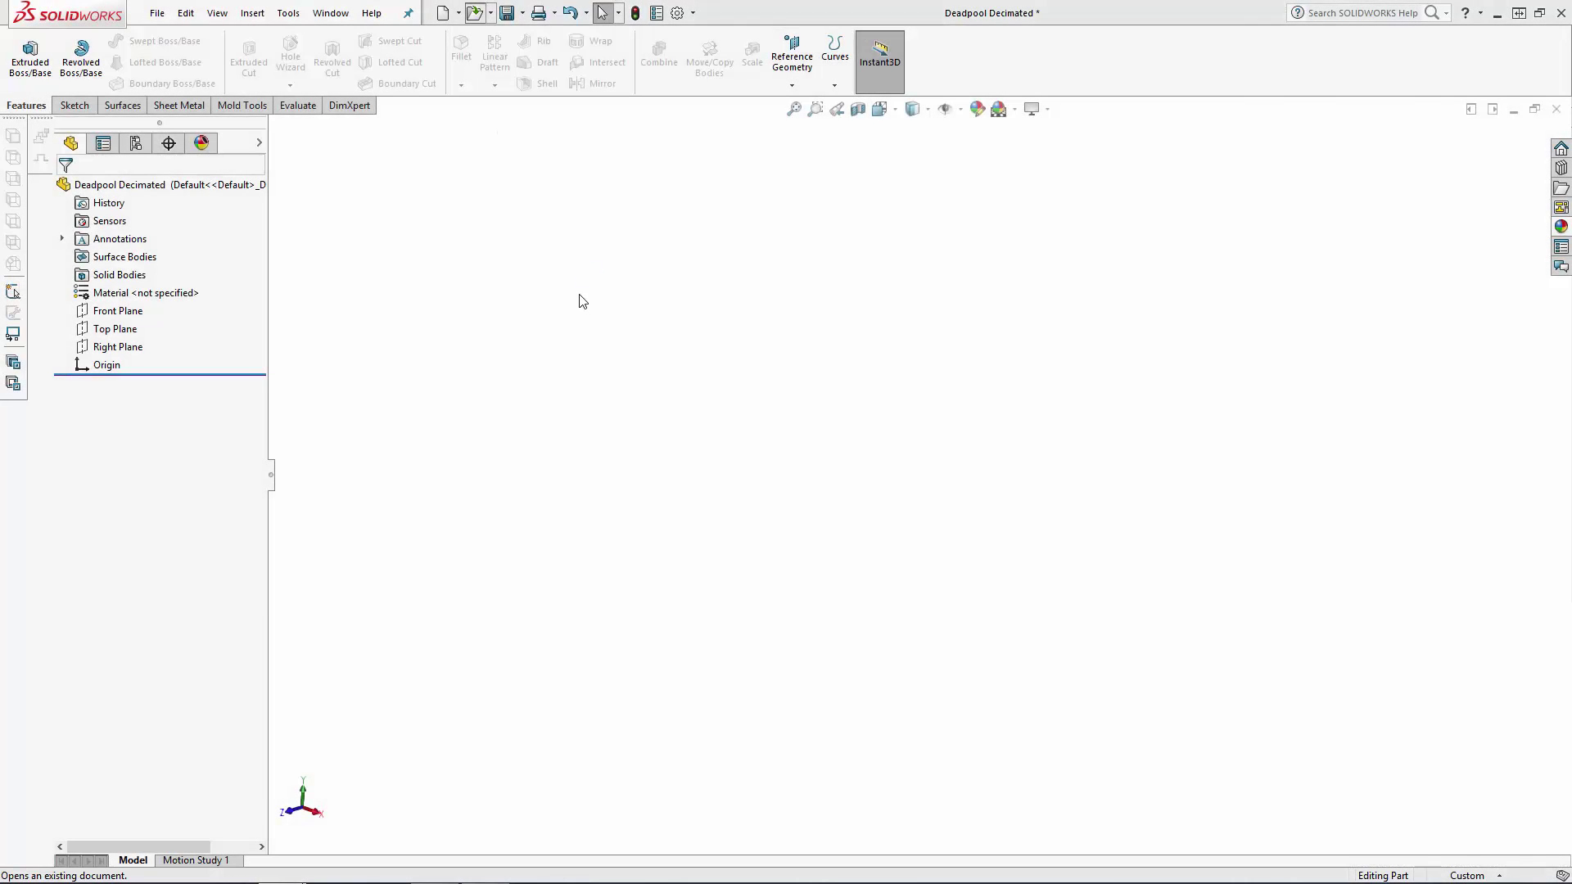
click(1423, 591)
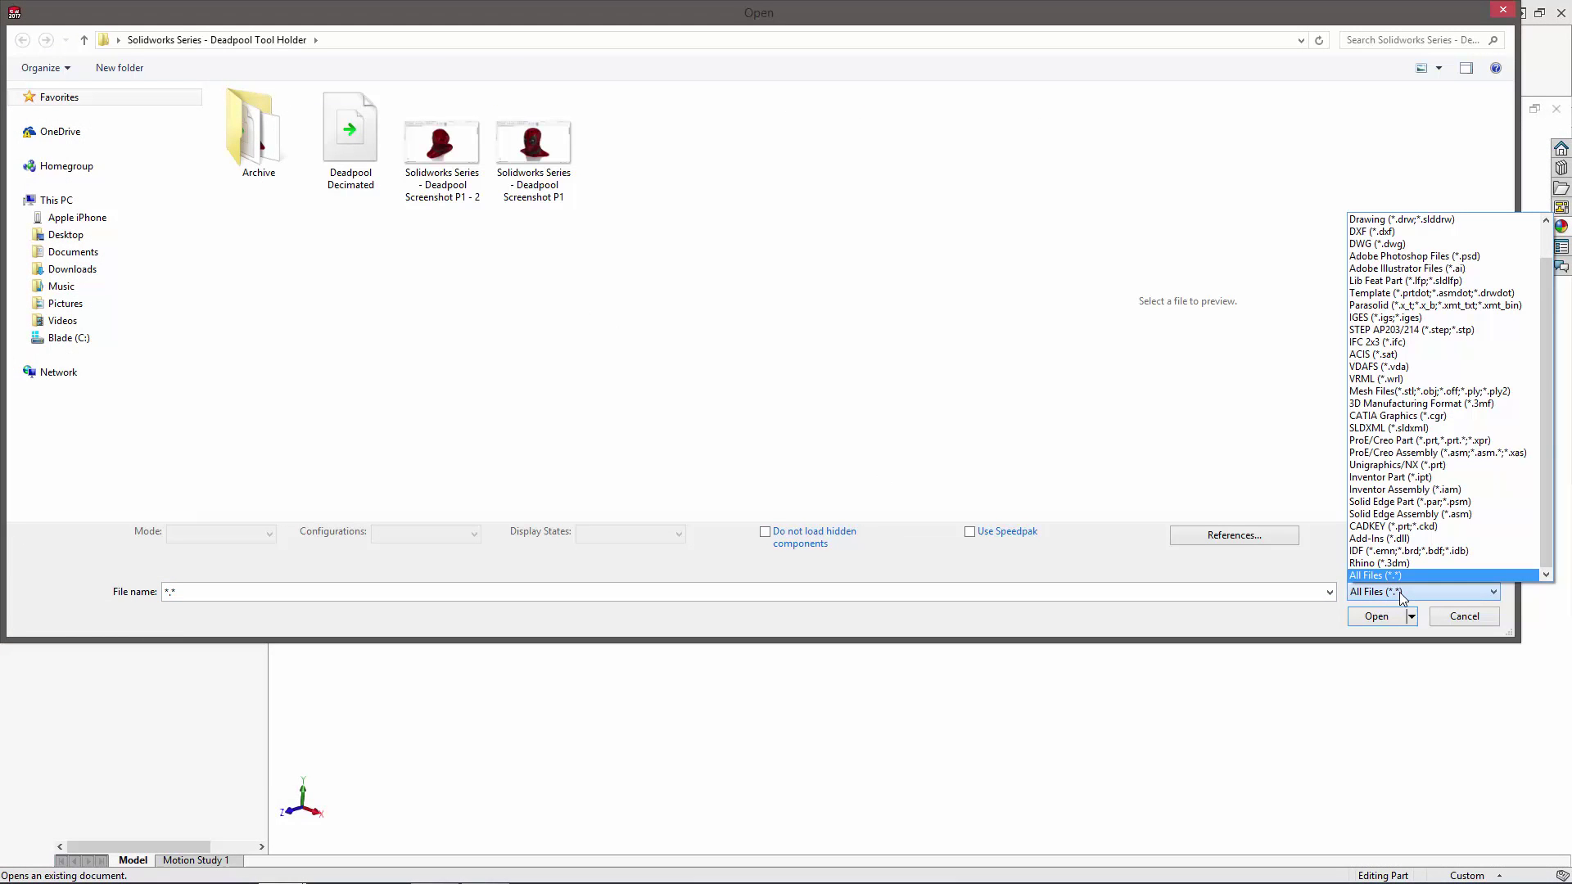
click(1408, 392)
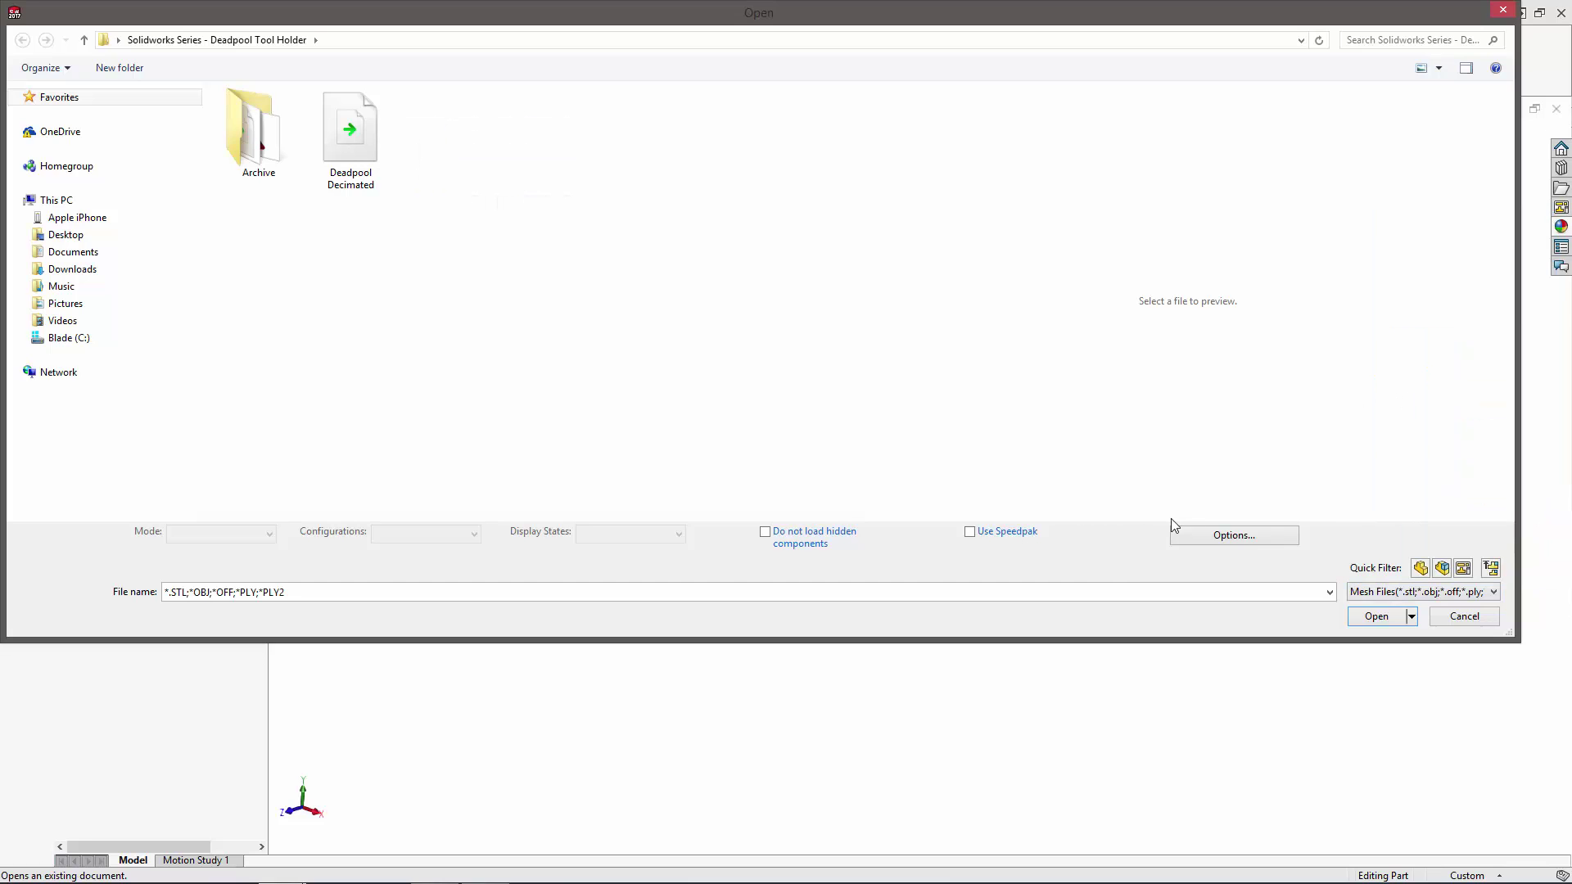
click(1238, 536)
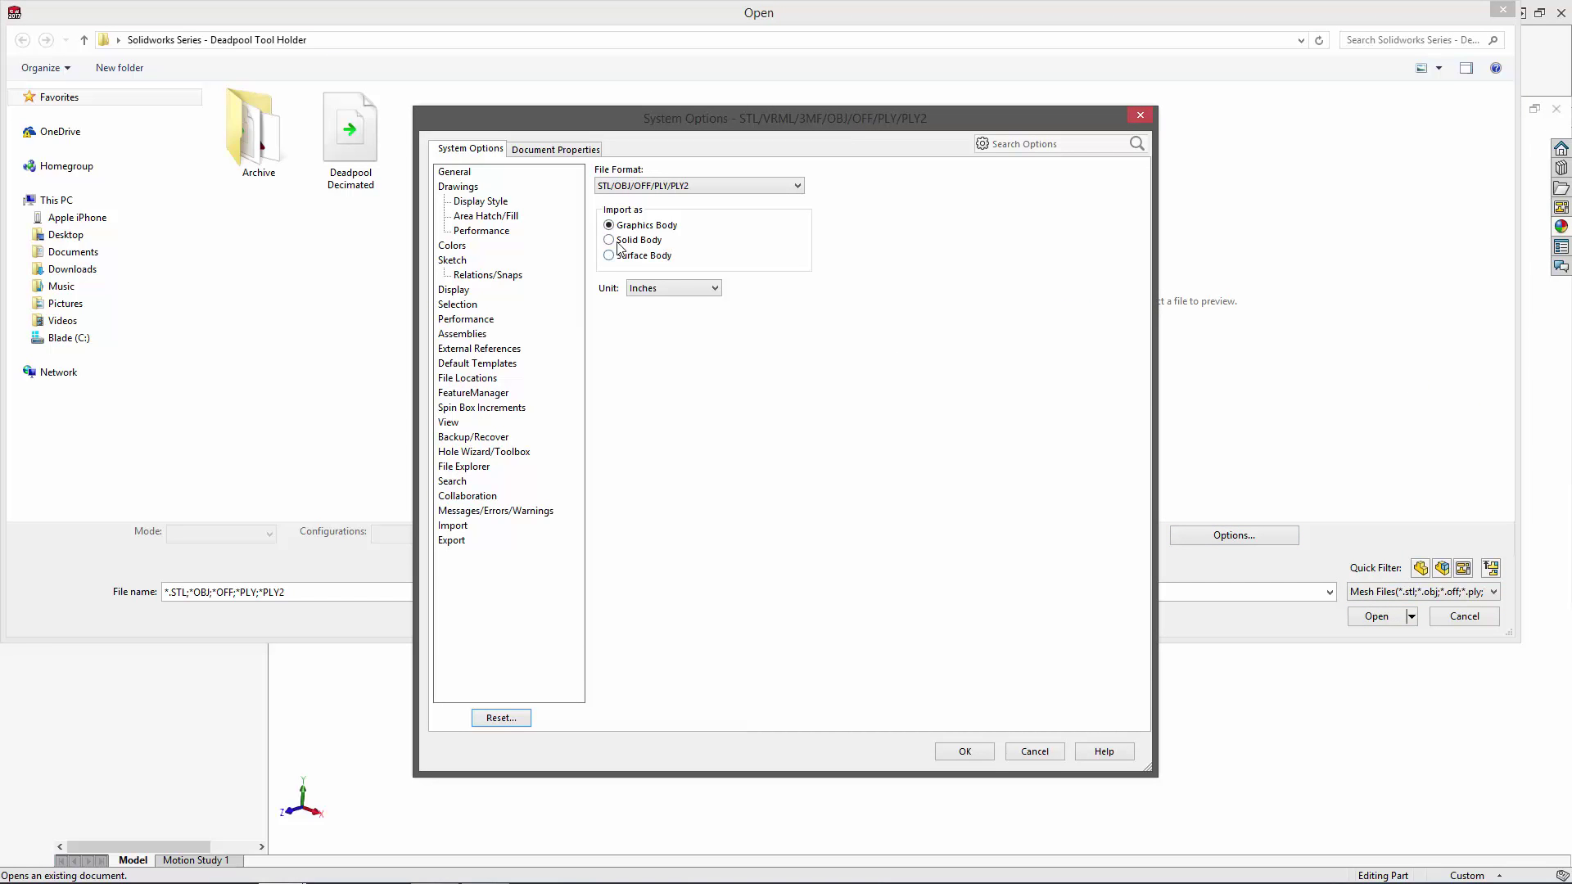
click(618, 246)
click(968, 753)
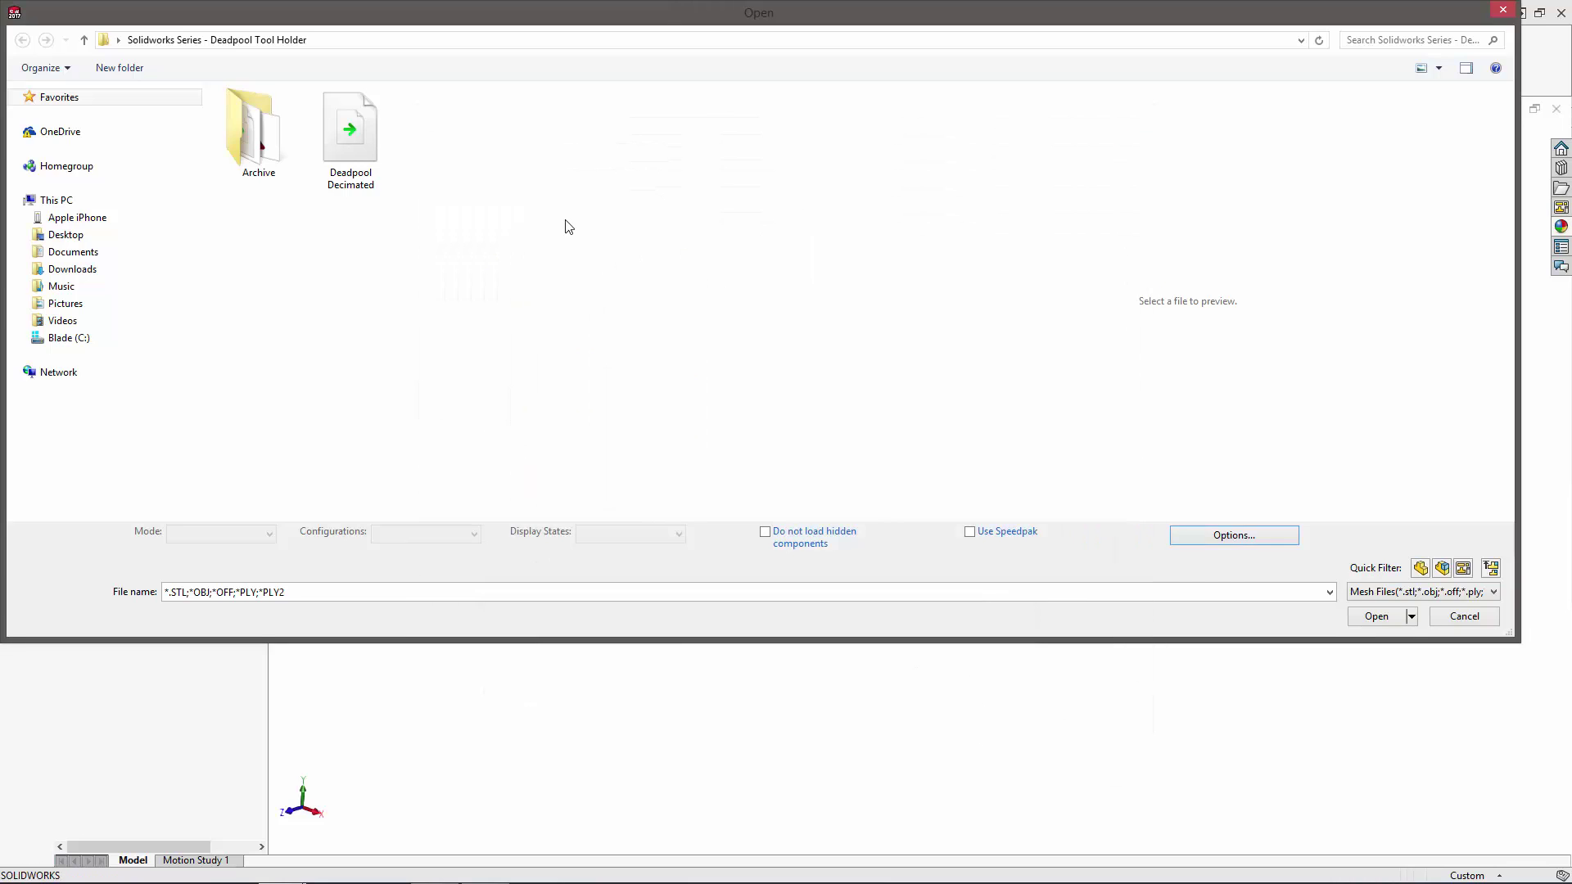
click(350, 139)
click(1375, 616)
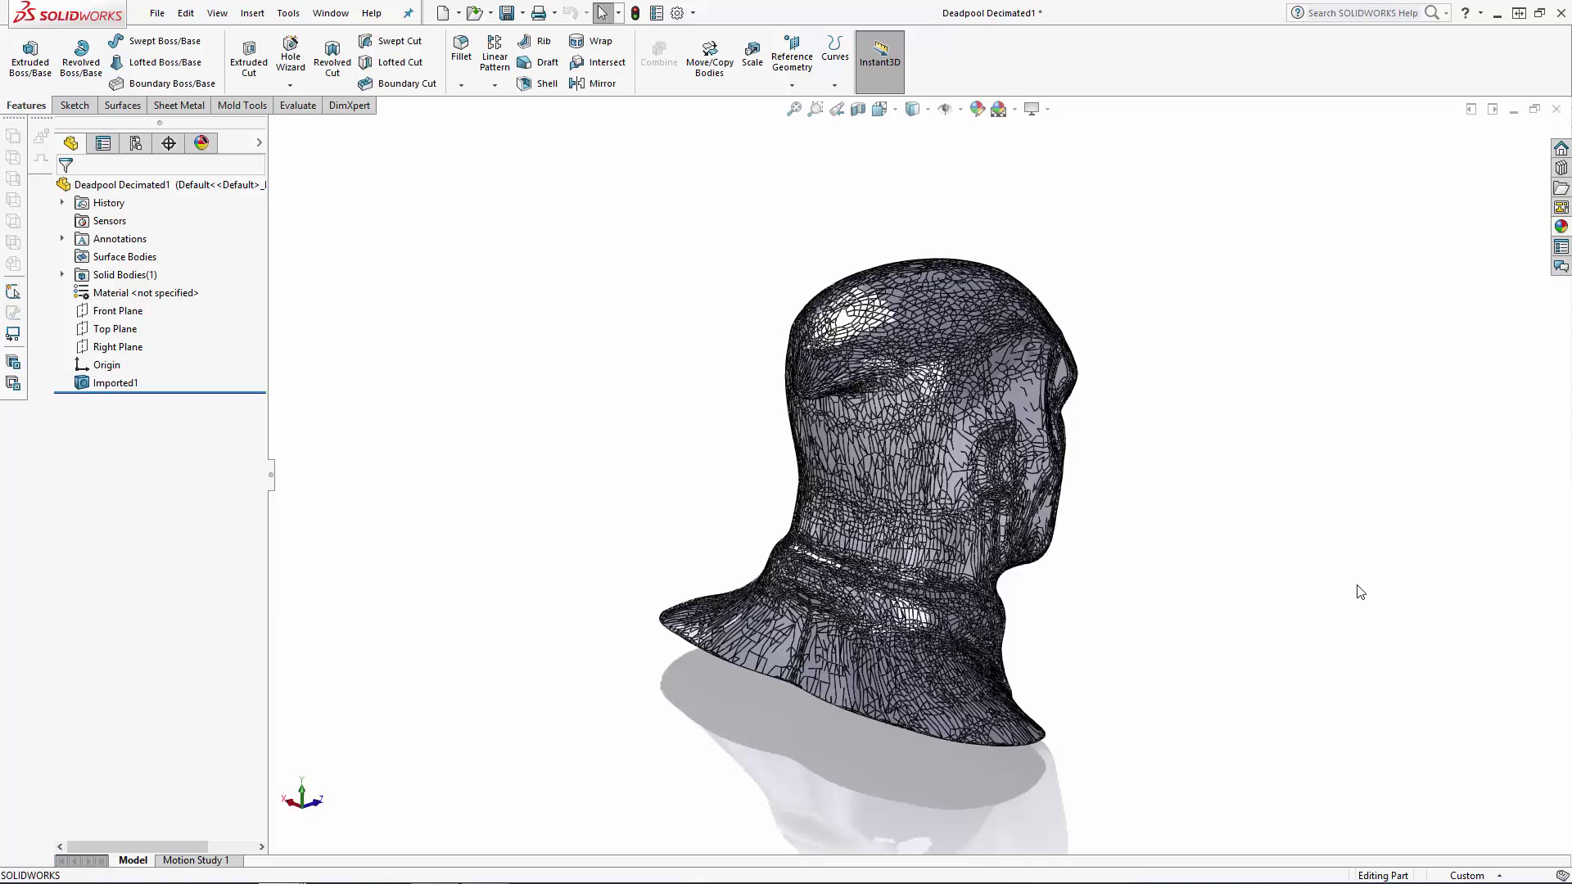
Step: Set the solid bust's display style to shaded without edges
middle_drag(1446, 677, 935, 563)
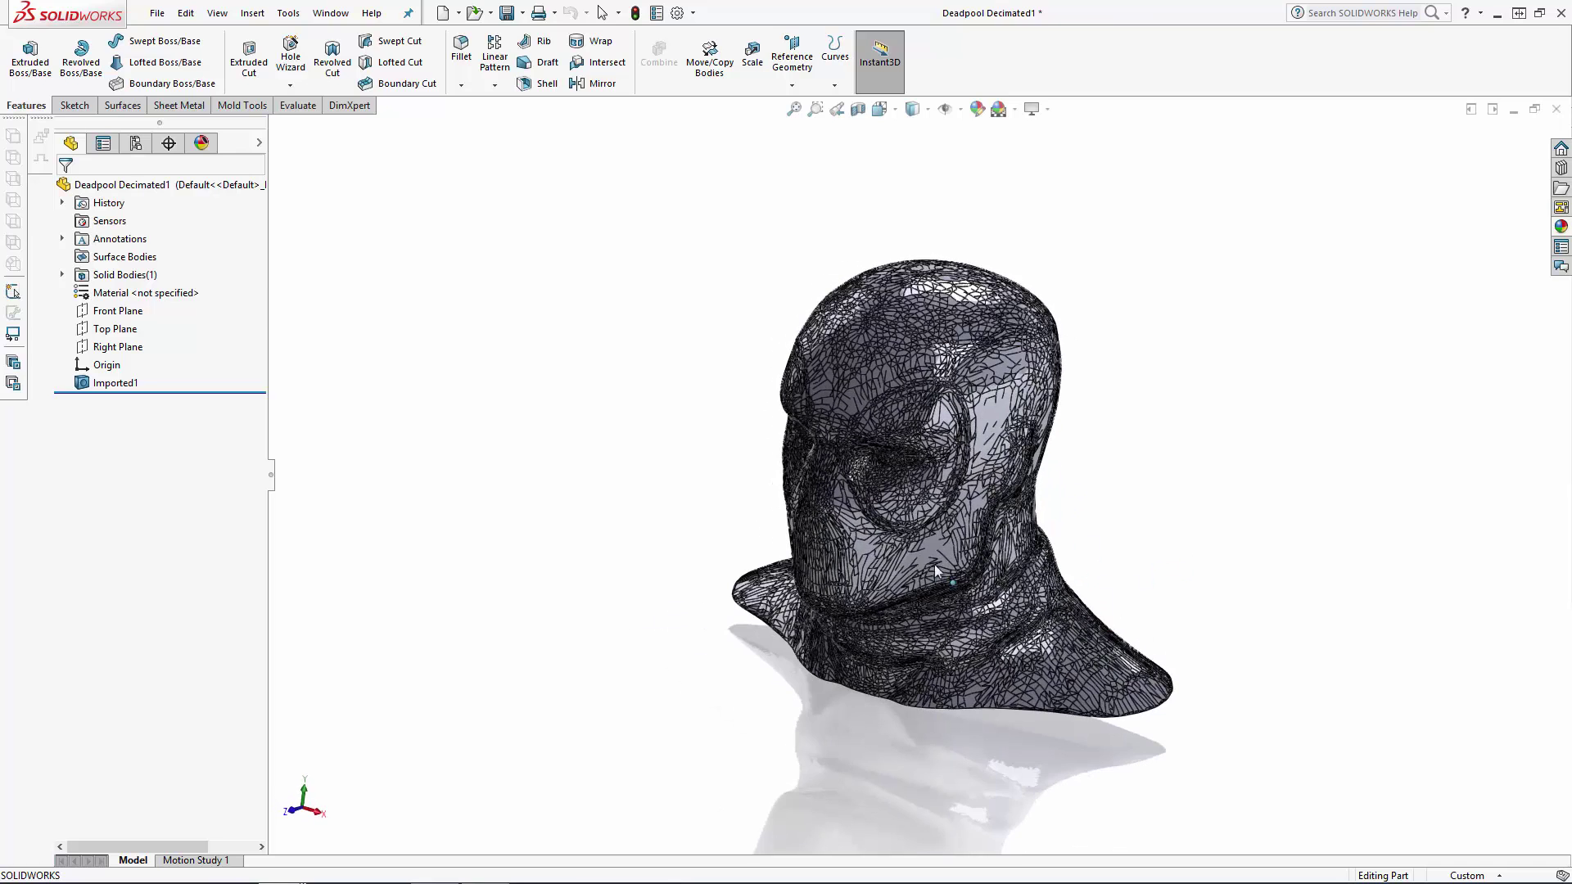
click(922, 110)
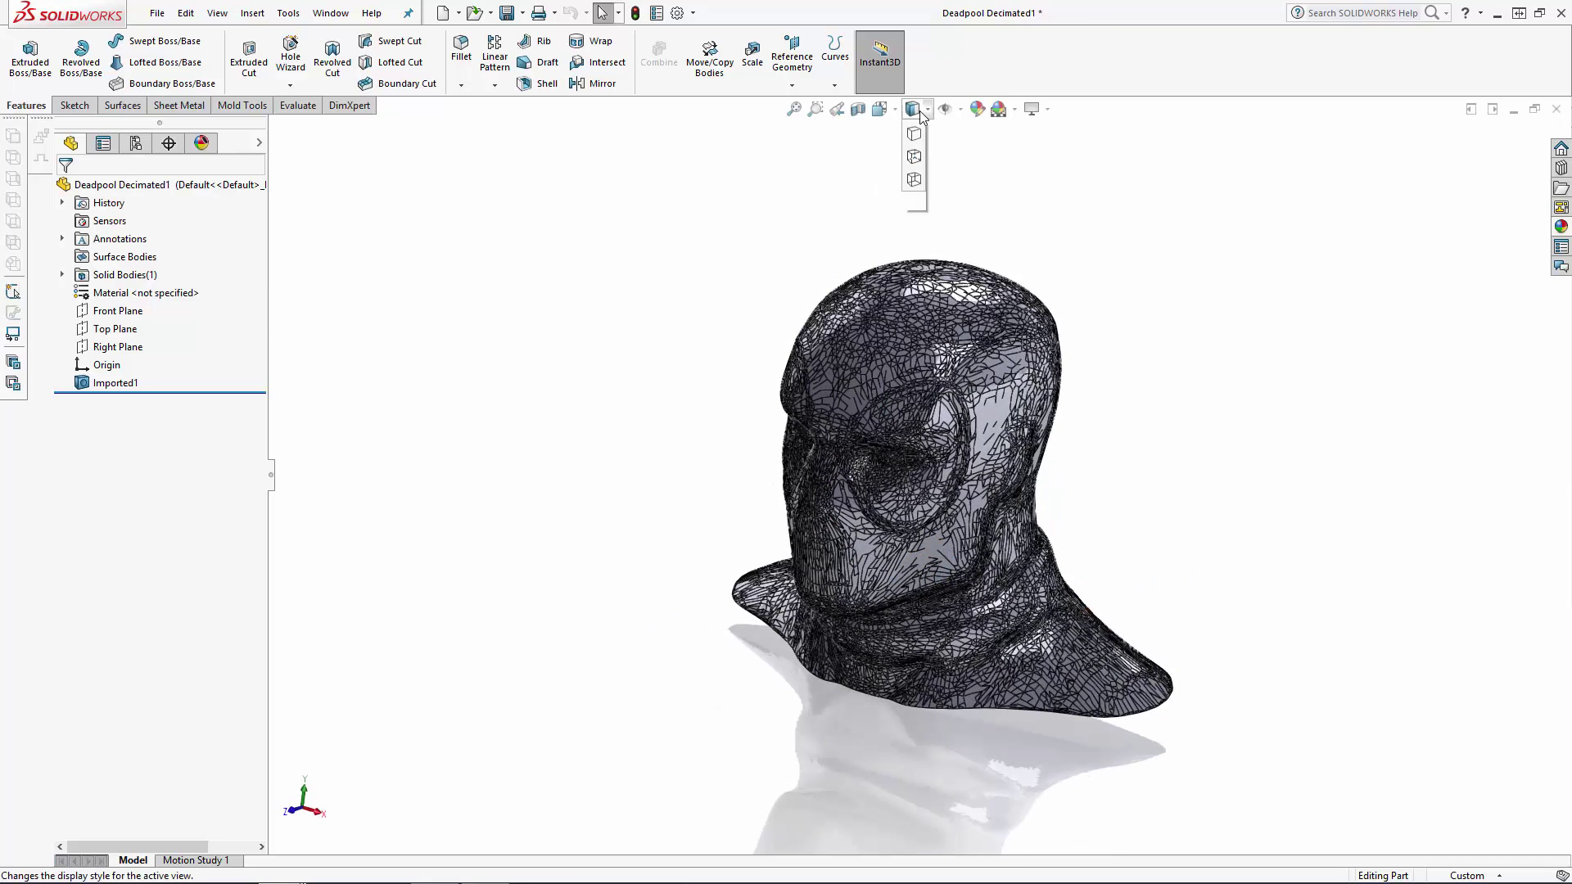
click(917, 155)
Step: Examine the facets of the imported solid around the eye and cheek, selecting a single facet
scroll(976, 498, up, 2)
scroll(881, 494, down, 10)
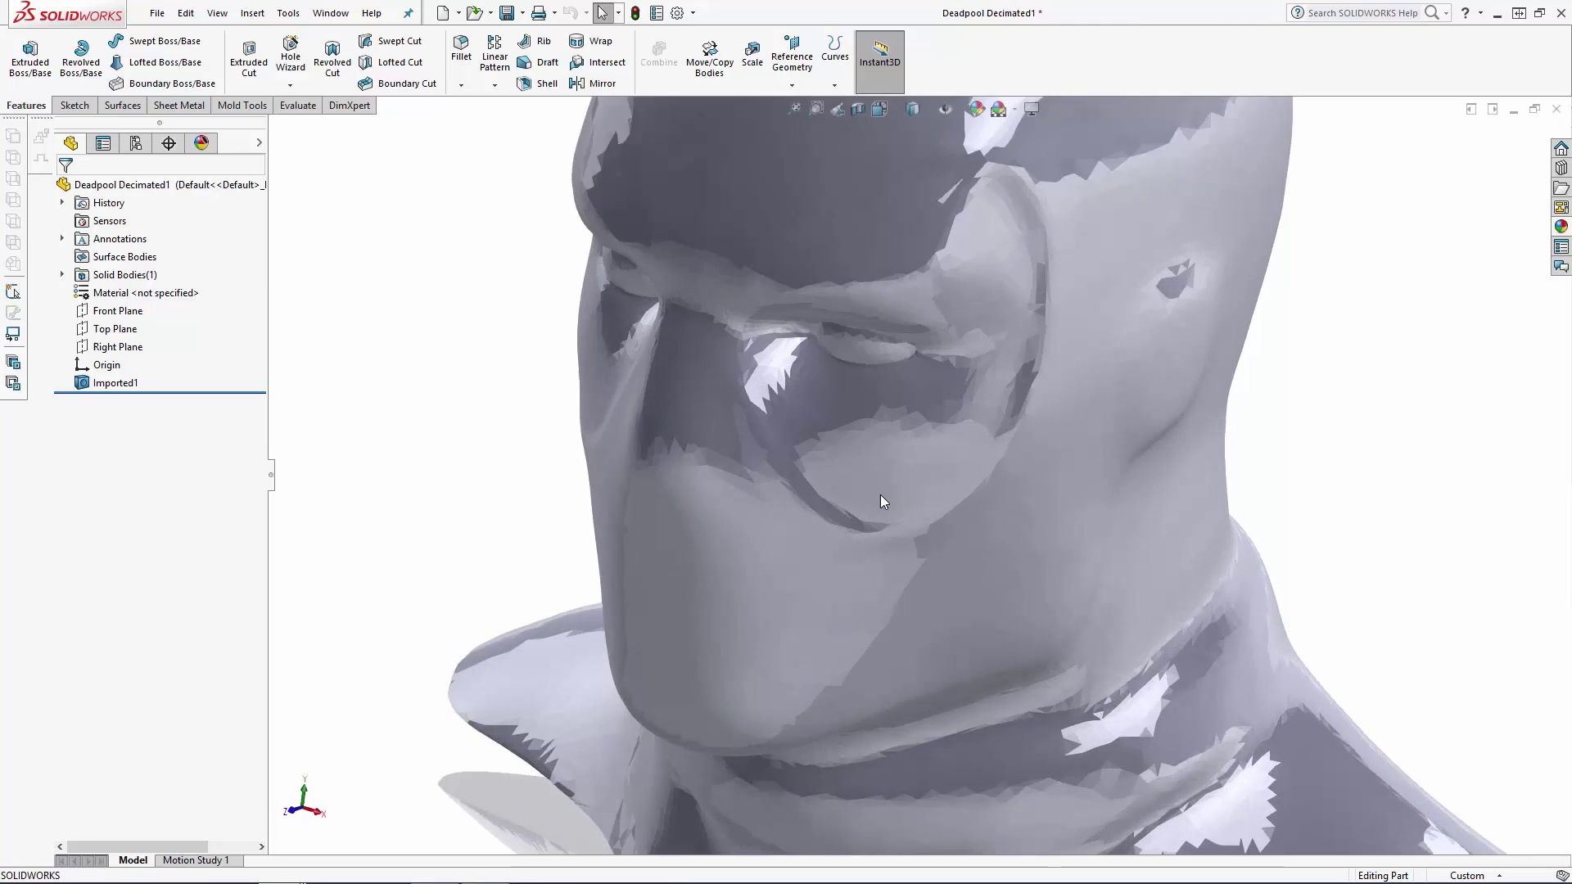
scroll(825, 441, down, 2)
click(845, 426)
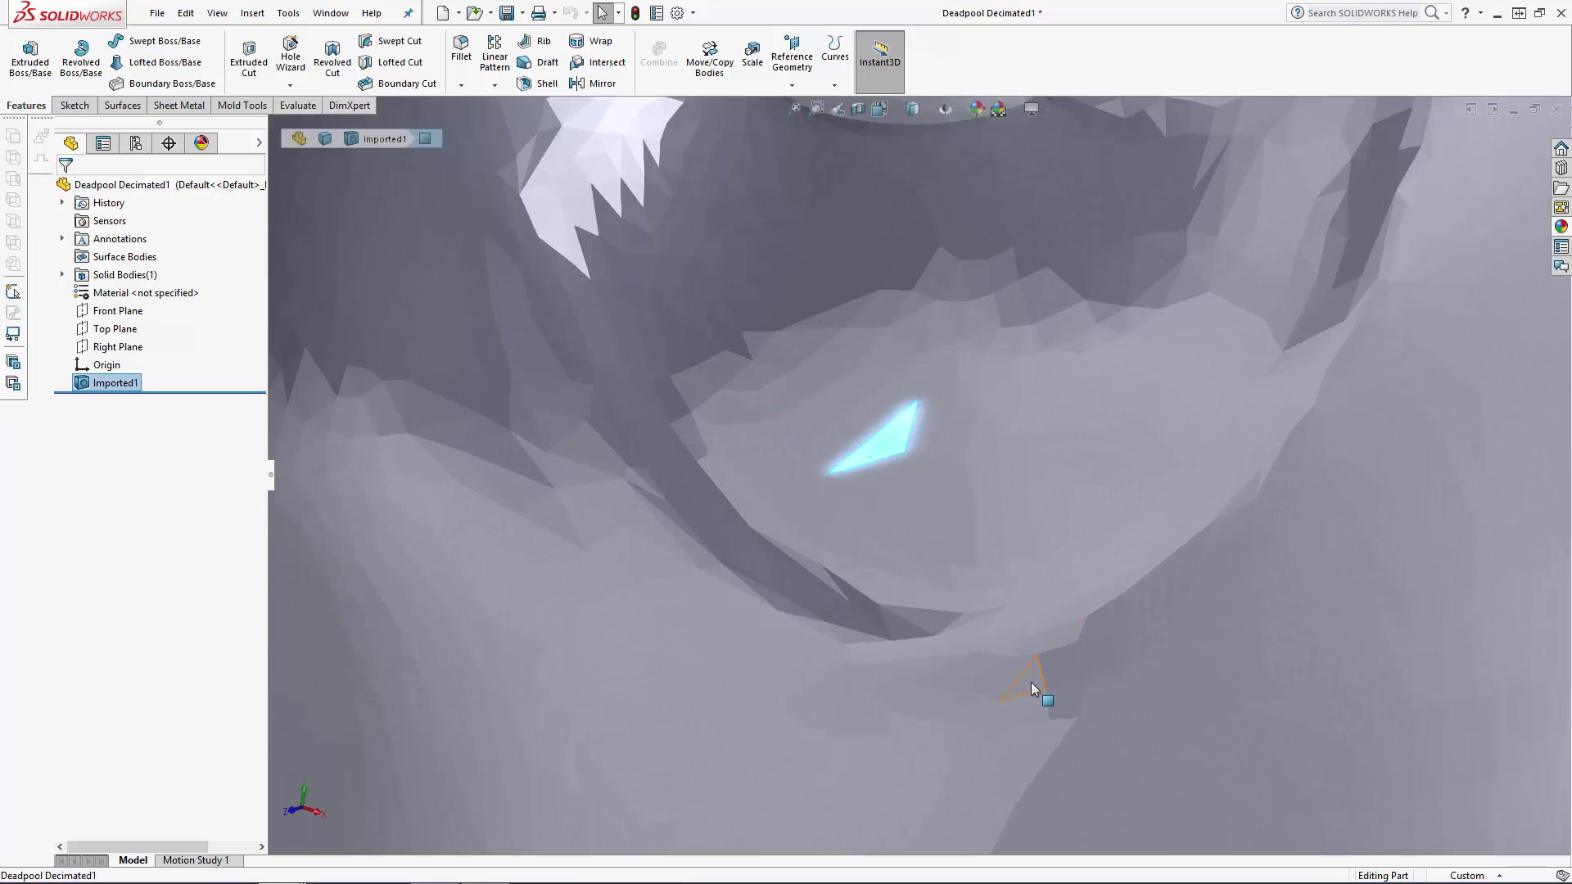
scroll(1030, 681, up, 12)
scroll(1221, 498, up, 2)
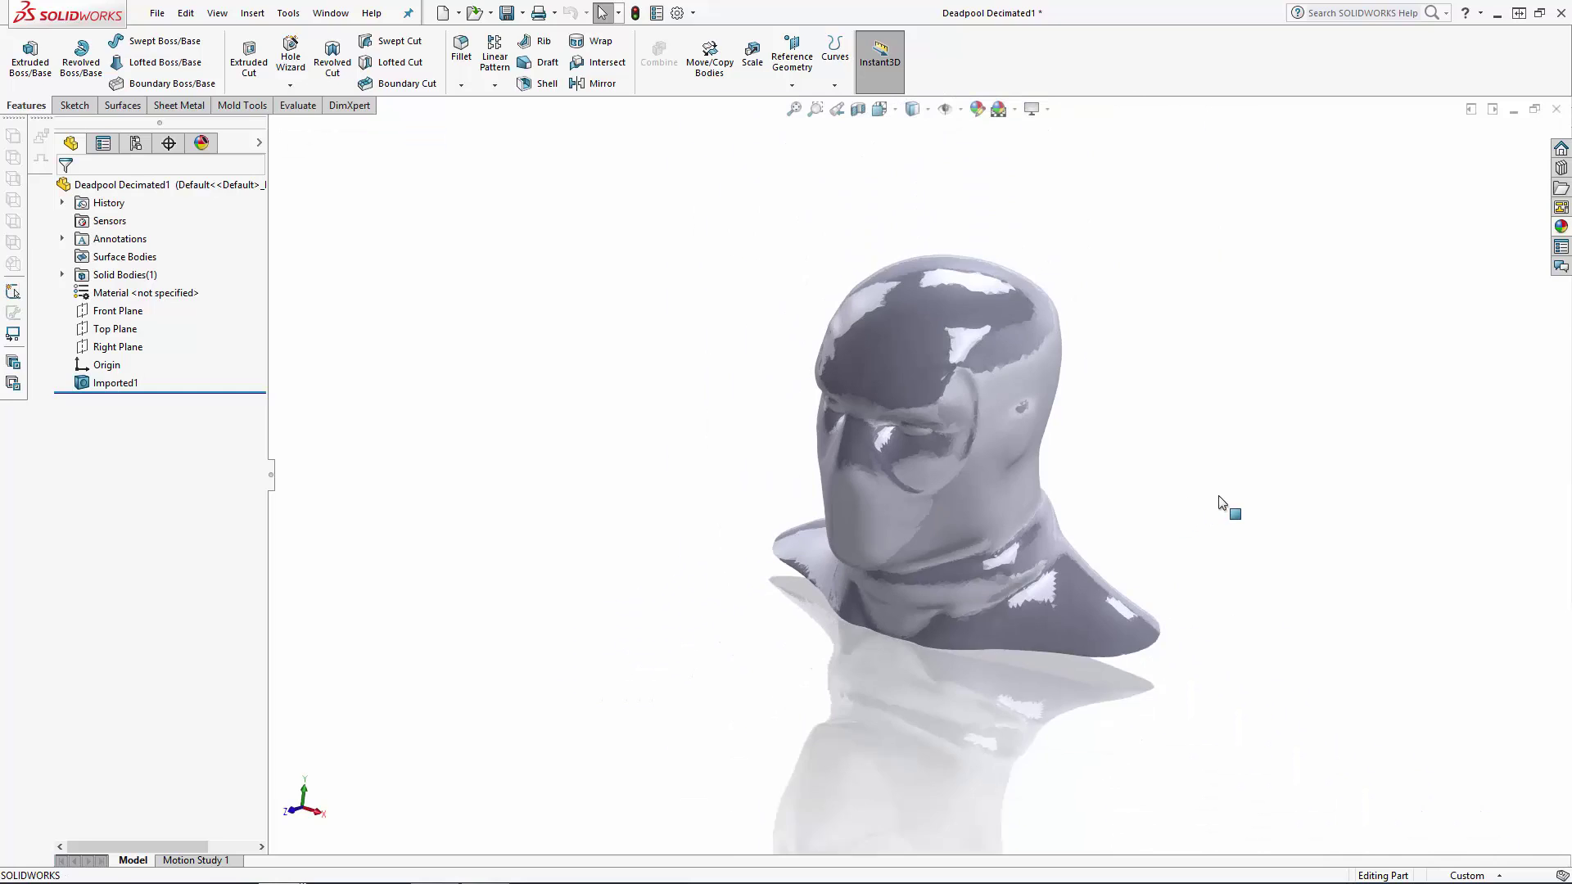
scroll(1203, 498, down, 2)
click(1081, 467)
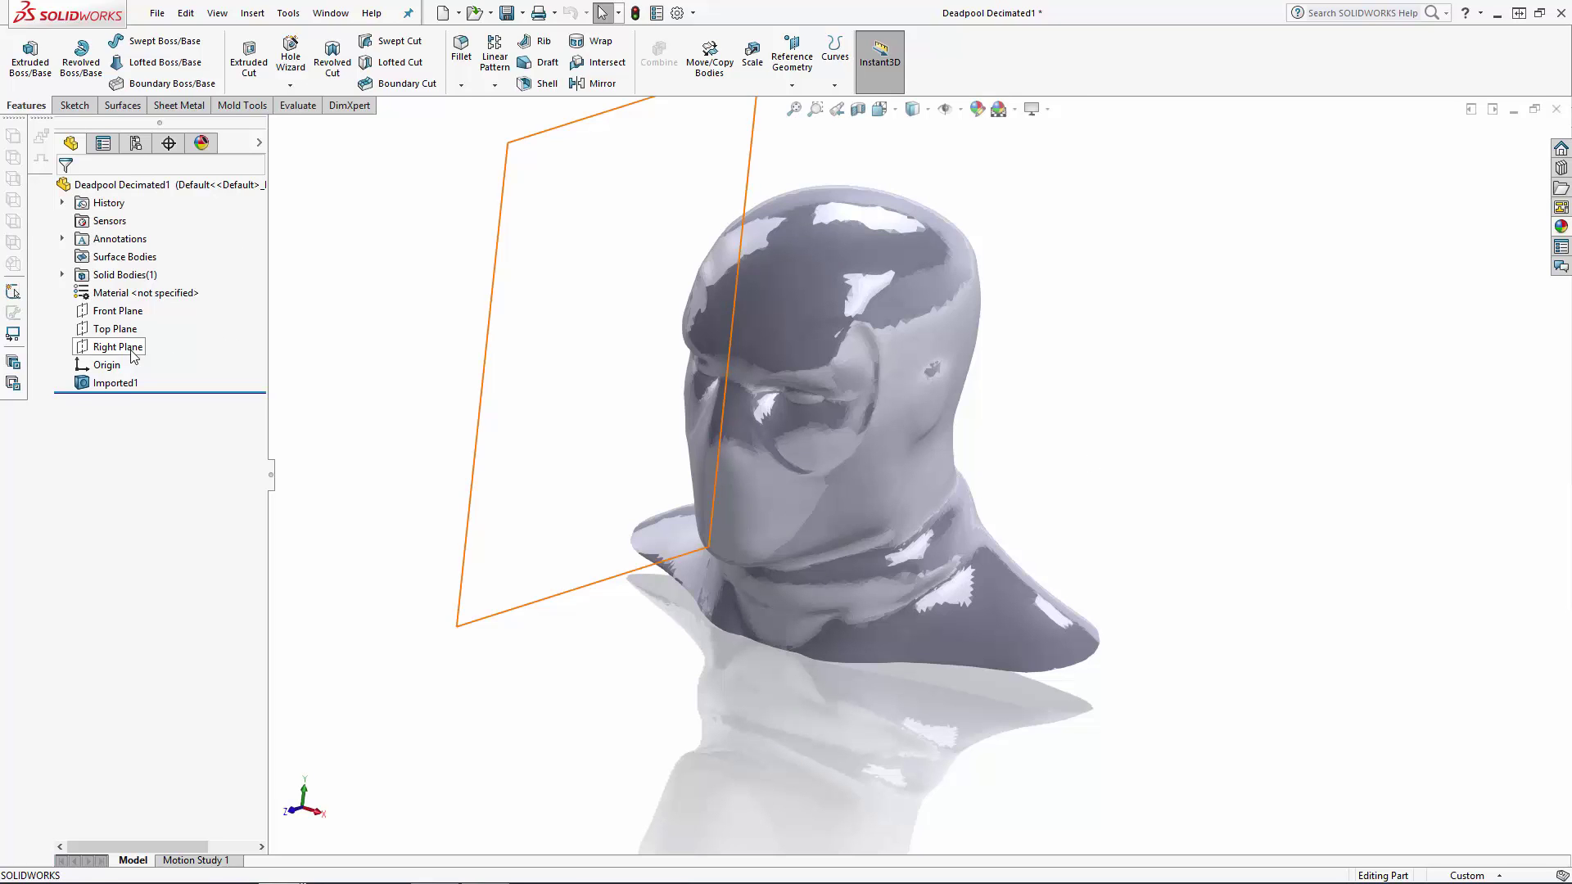
Step: Sketch a centerline about 1.98 in long on the Right Plane, along the bust's bottom edge from front to back
click(117, 346)
click(164, 326)
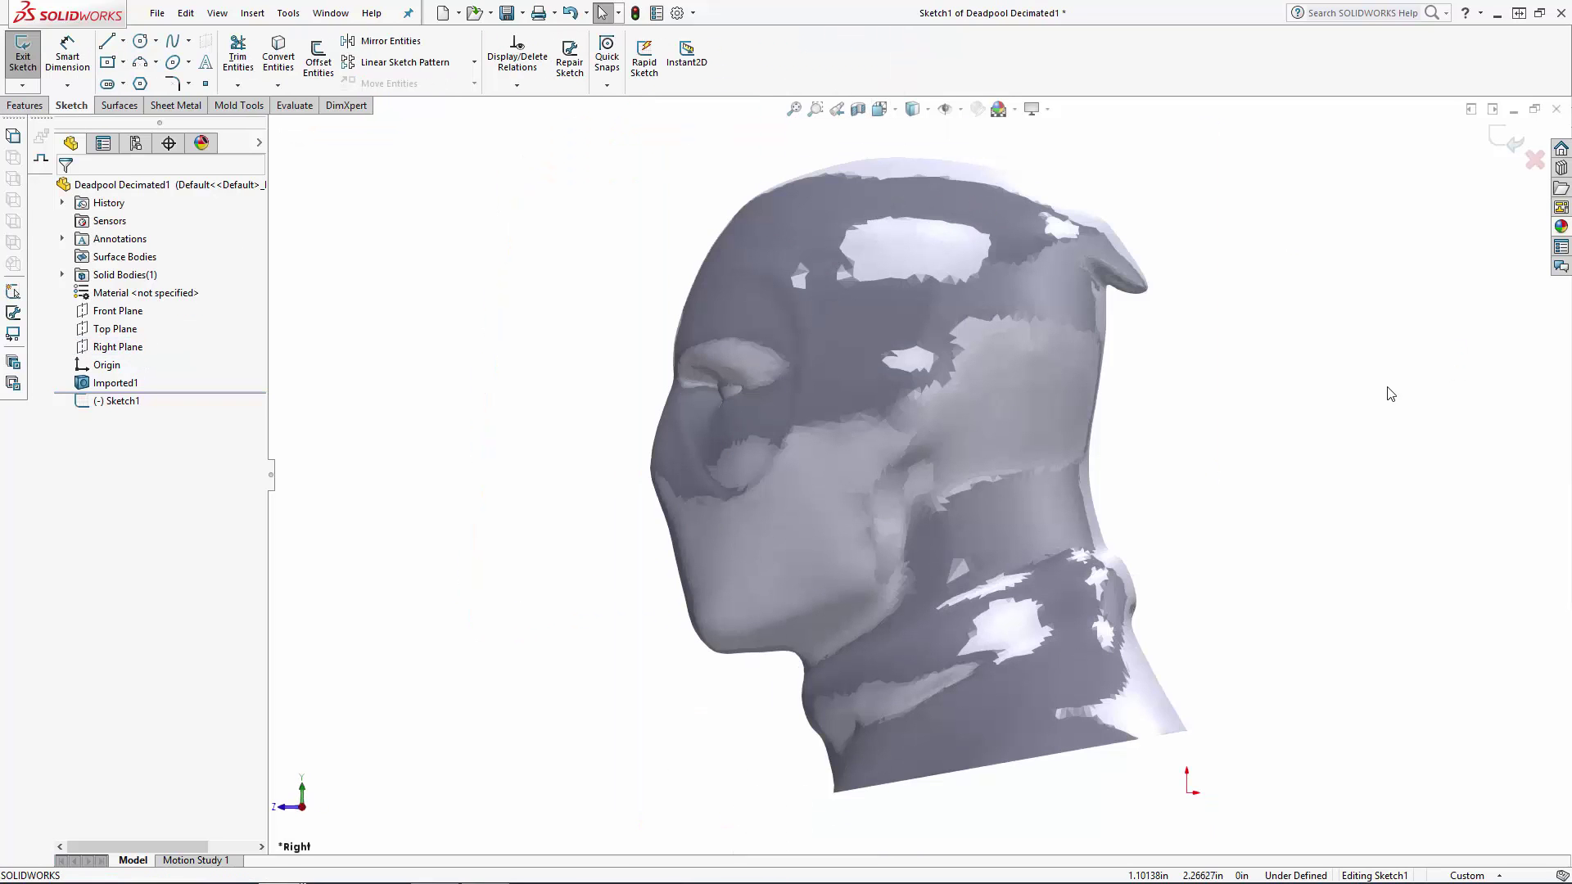
click(123, 40)
click(143, 80)
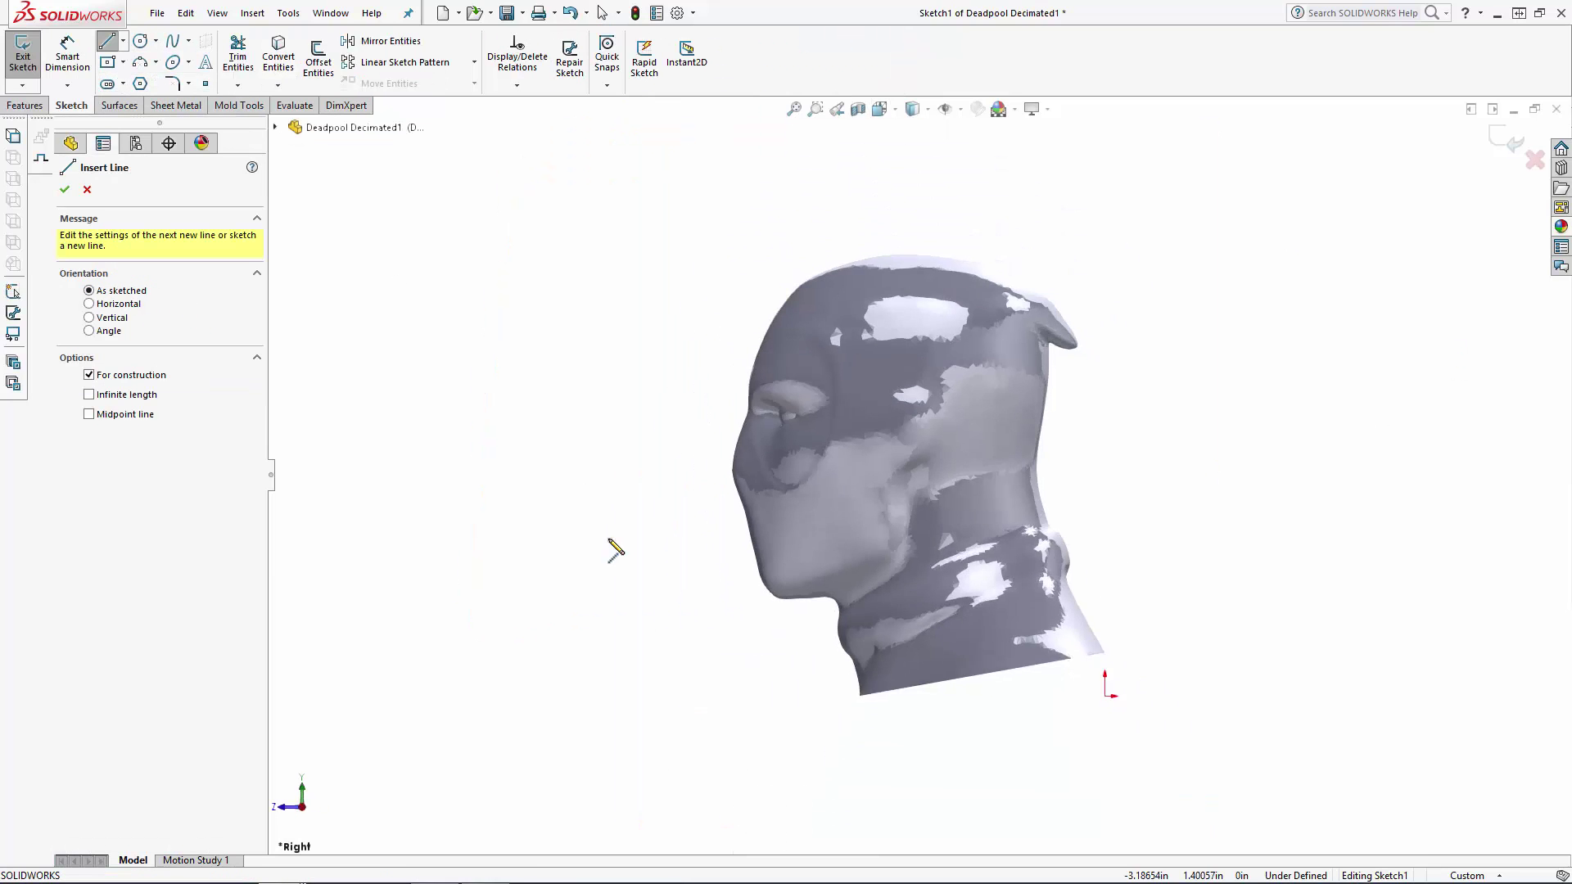
scroll(838, 352, down, 5)
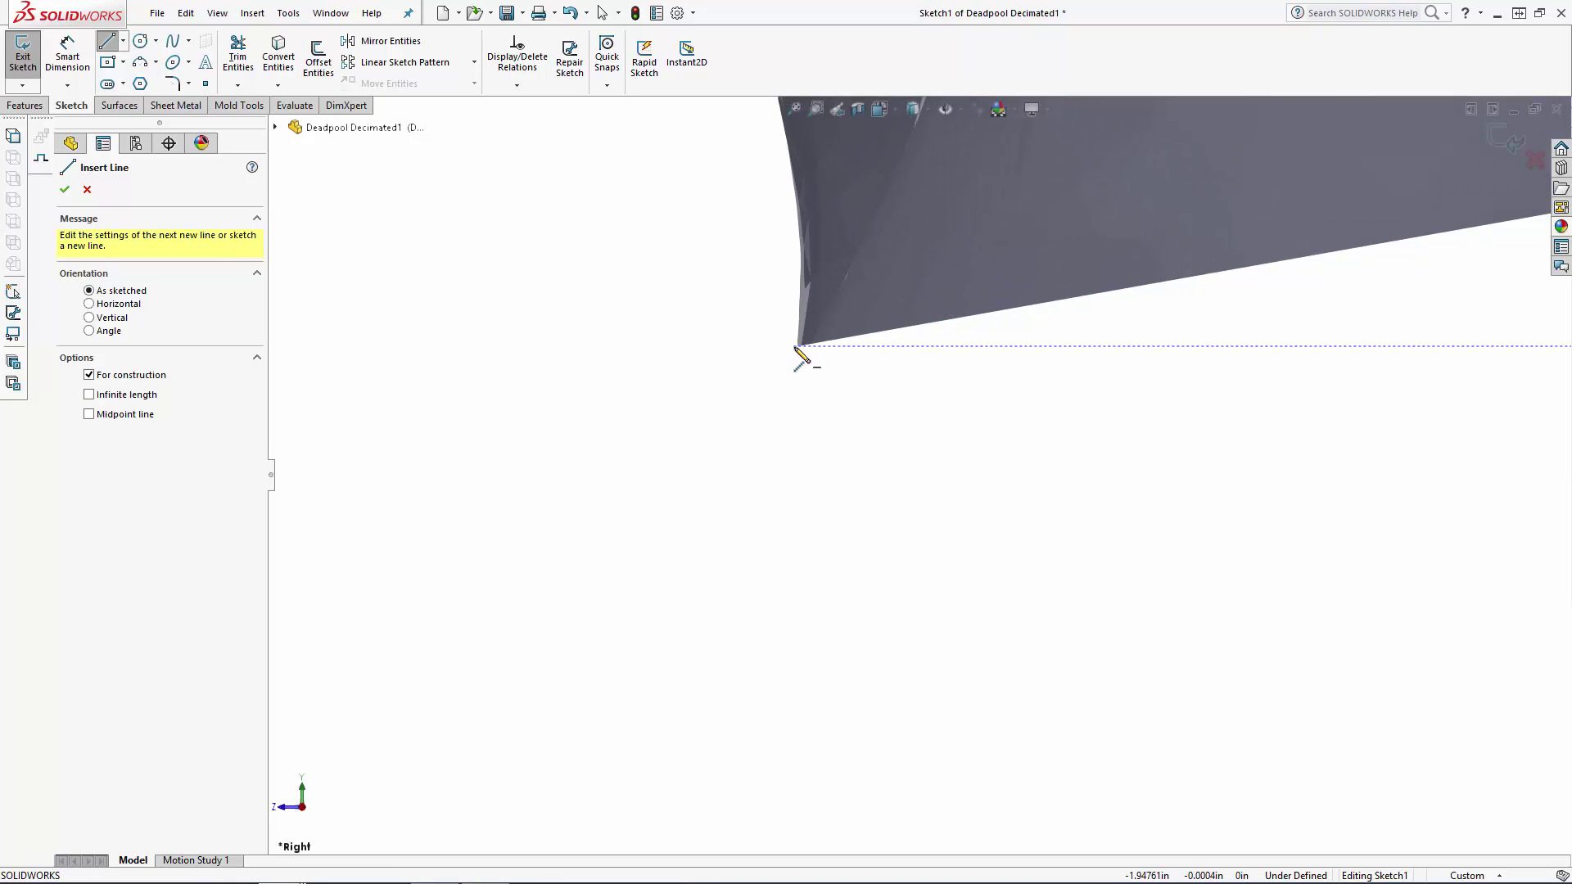
click(797, 345)
scroll(1130, 500, up, 6)
scroll(1271, 438, down, 7)
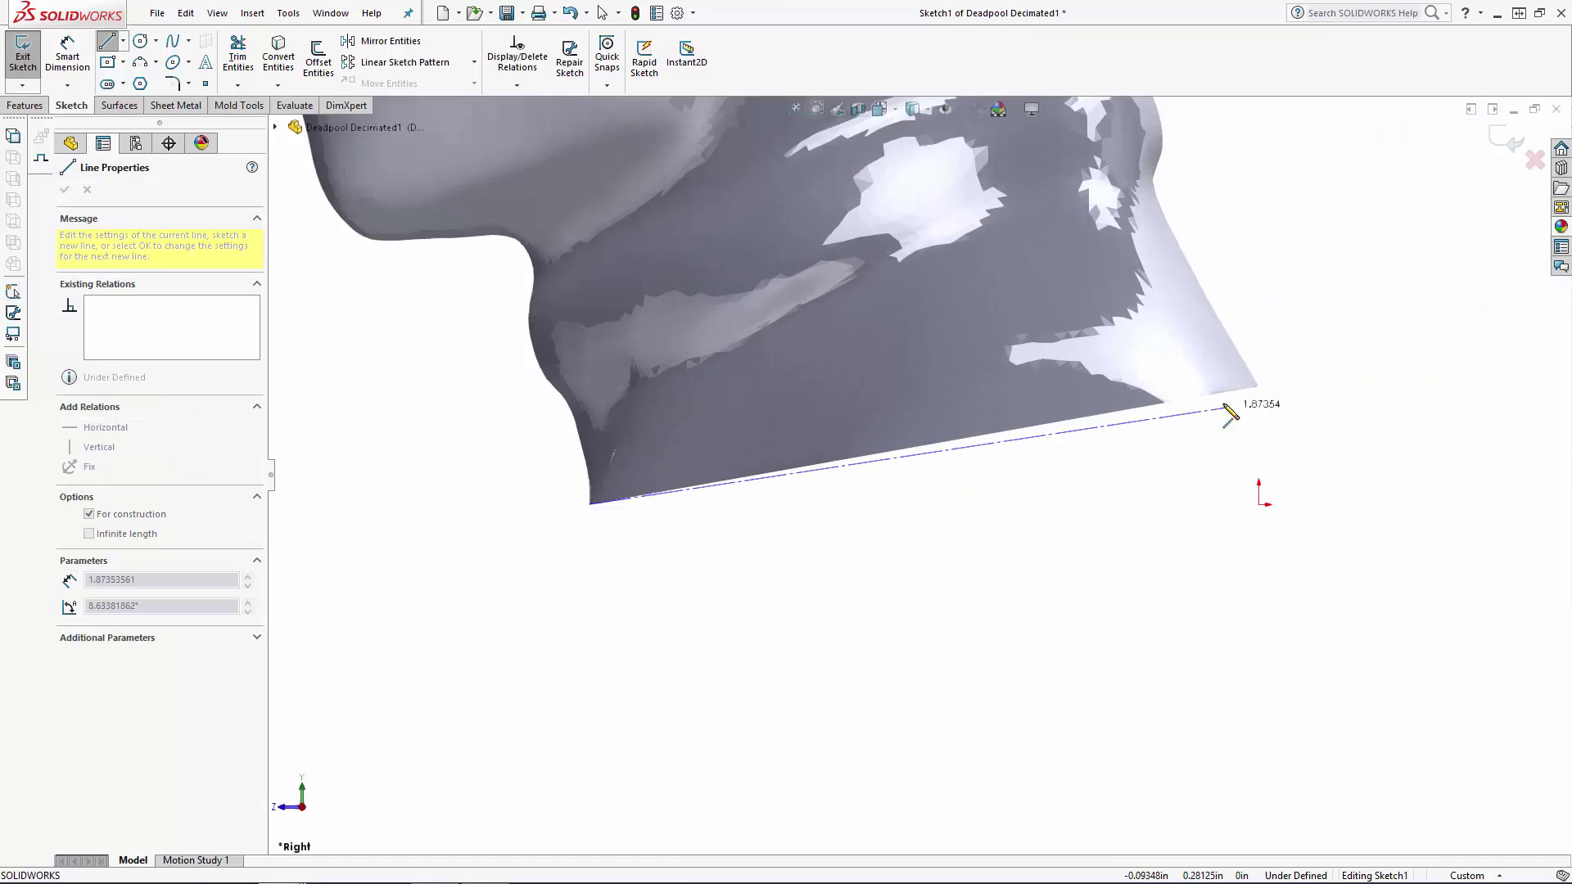
click(1079, 385)
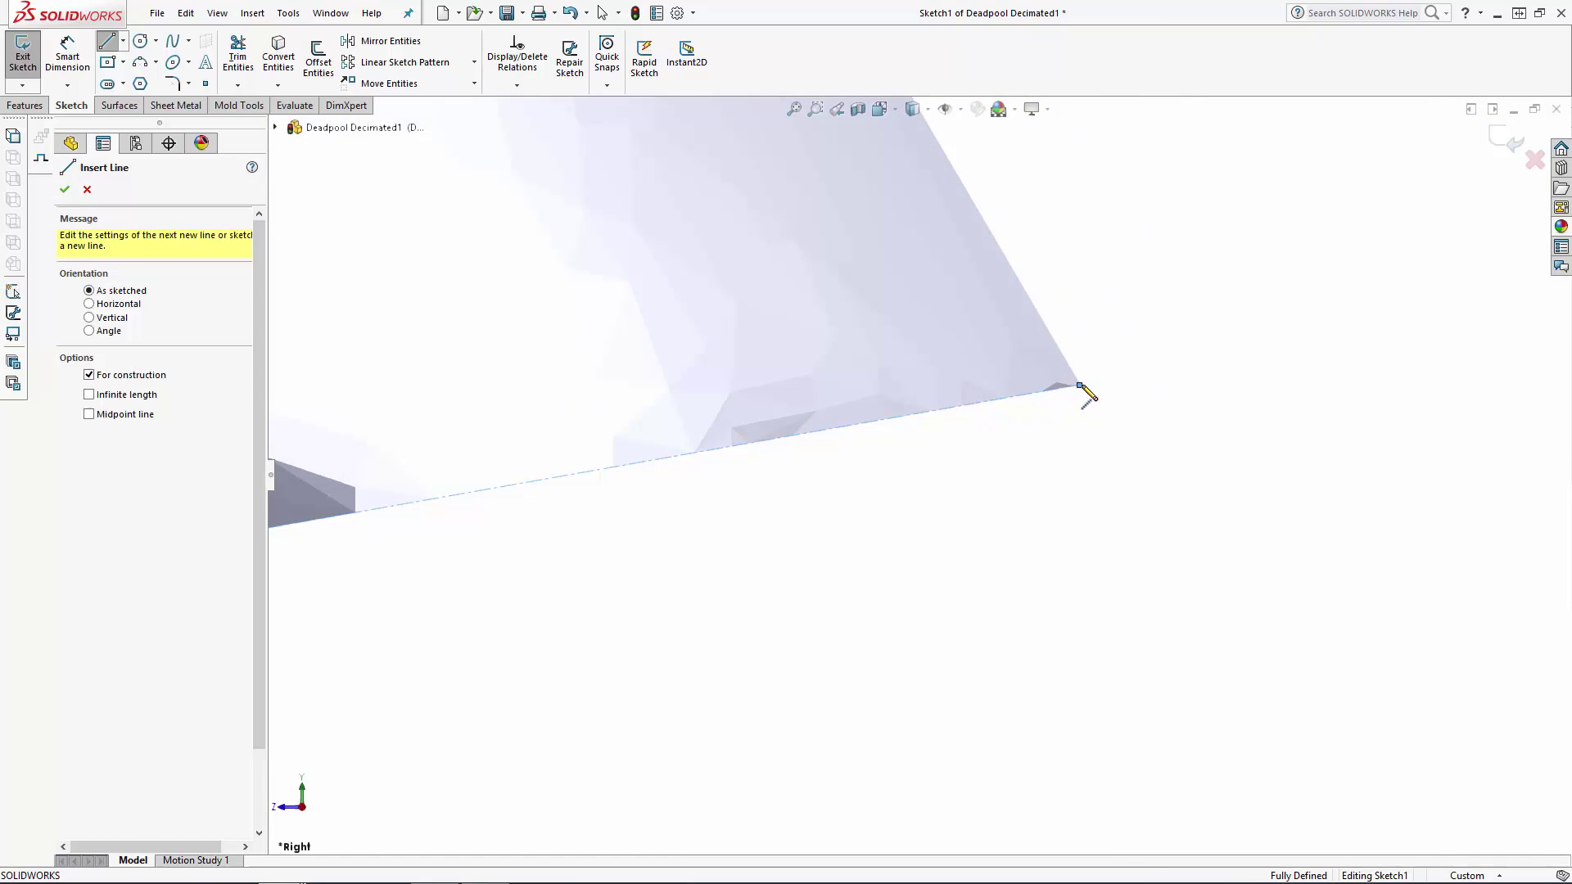
key(Escape)
Step: Offset the centerline 0.01 in upward into the bust as a solid line
click(319, 58)
click(877, 421)
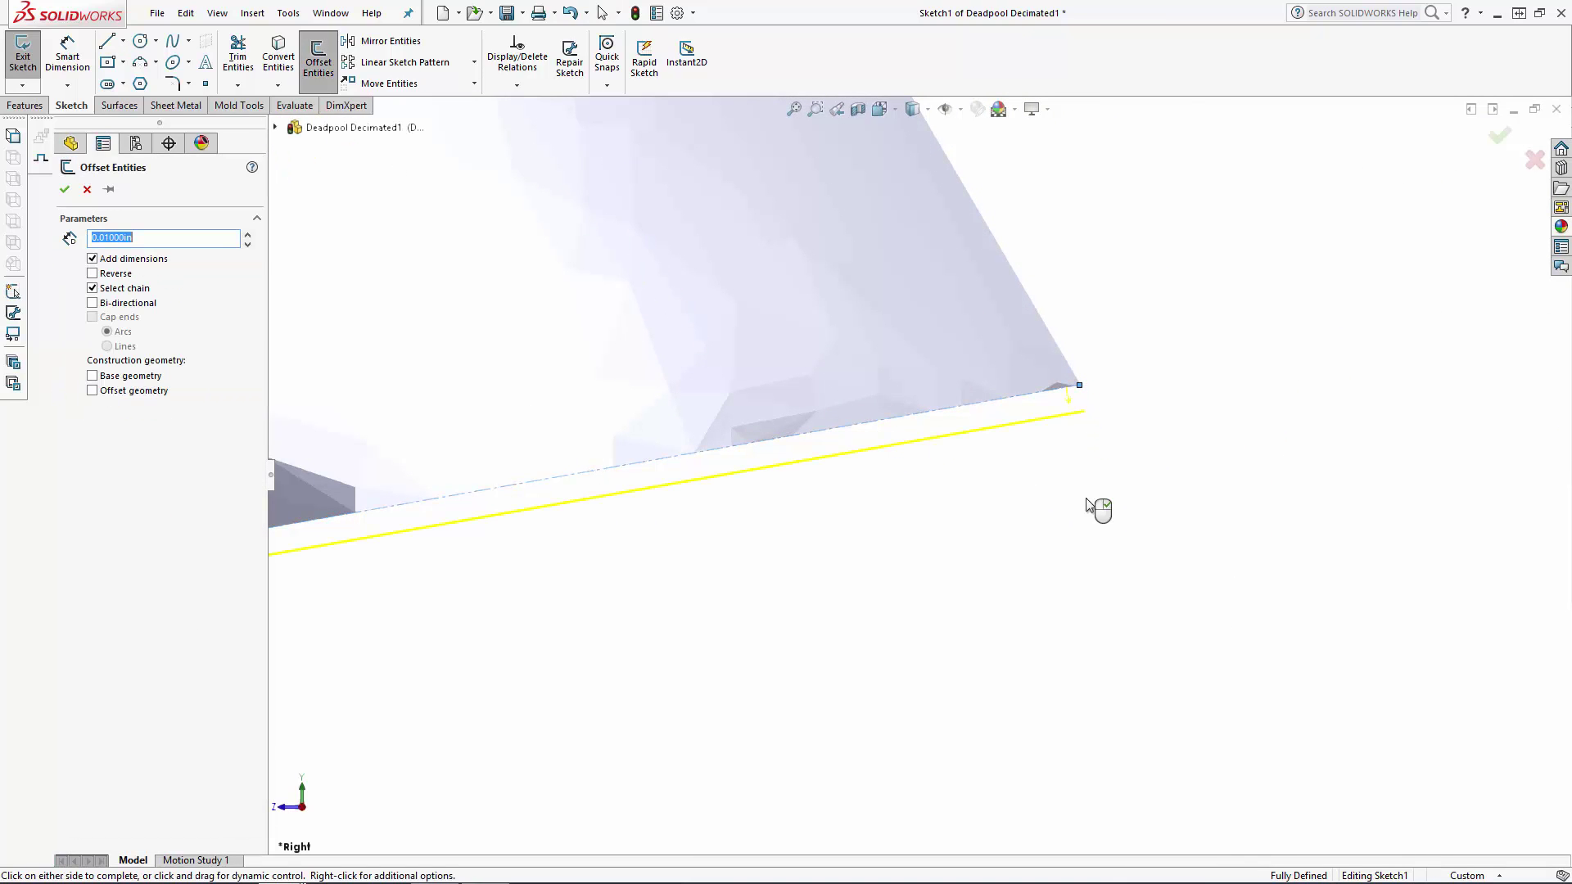
click(1172, 226)
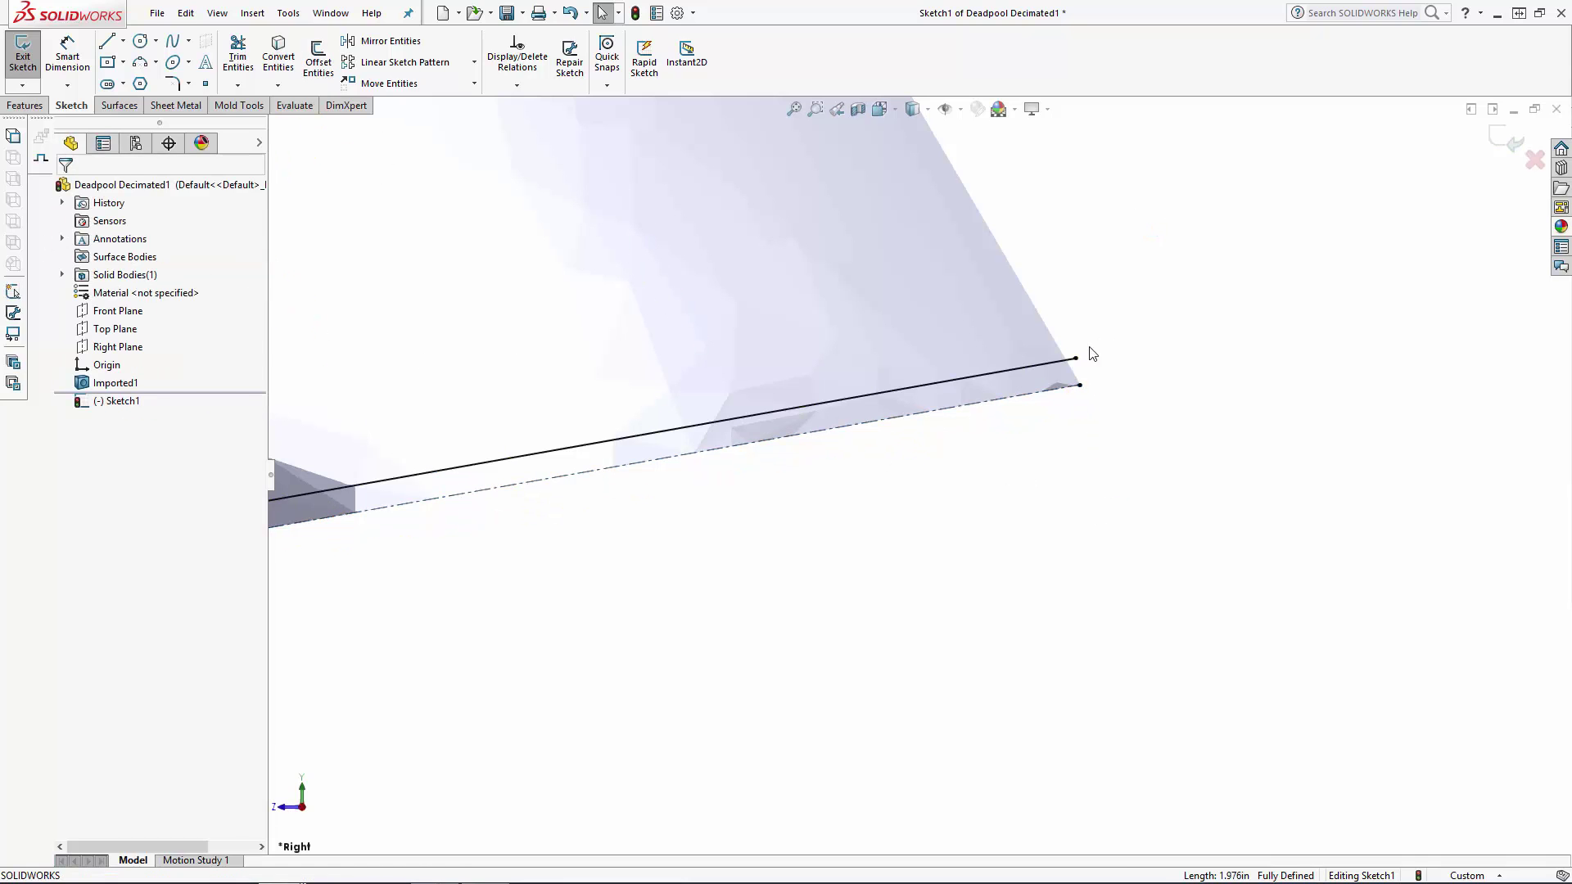
Step: Extend both ends of the offset line past the front and back of the bust and exit the sketch
drag(1076, 358, 1200, 337)
scroll(1197, 403, up, 7)
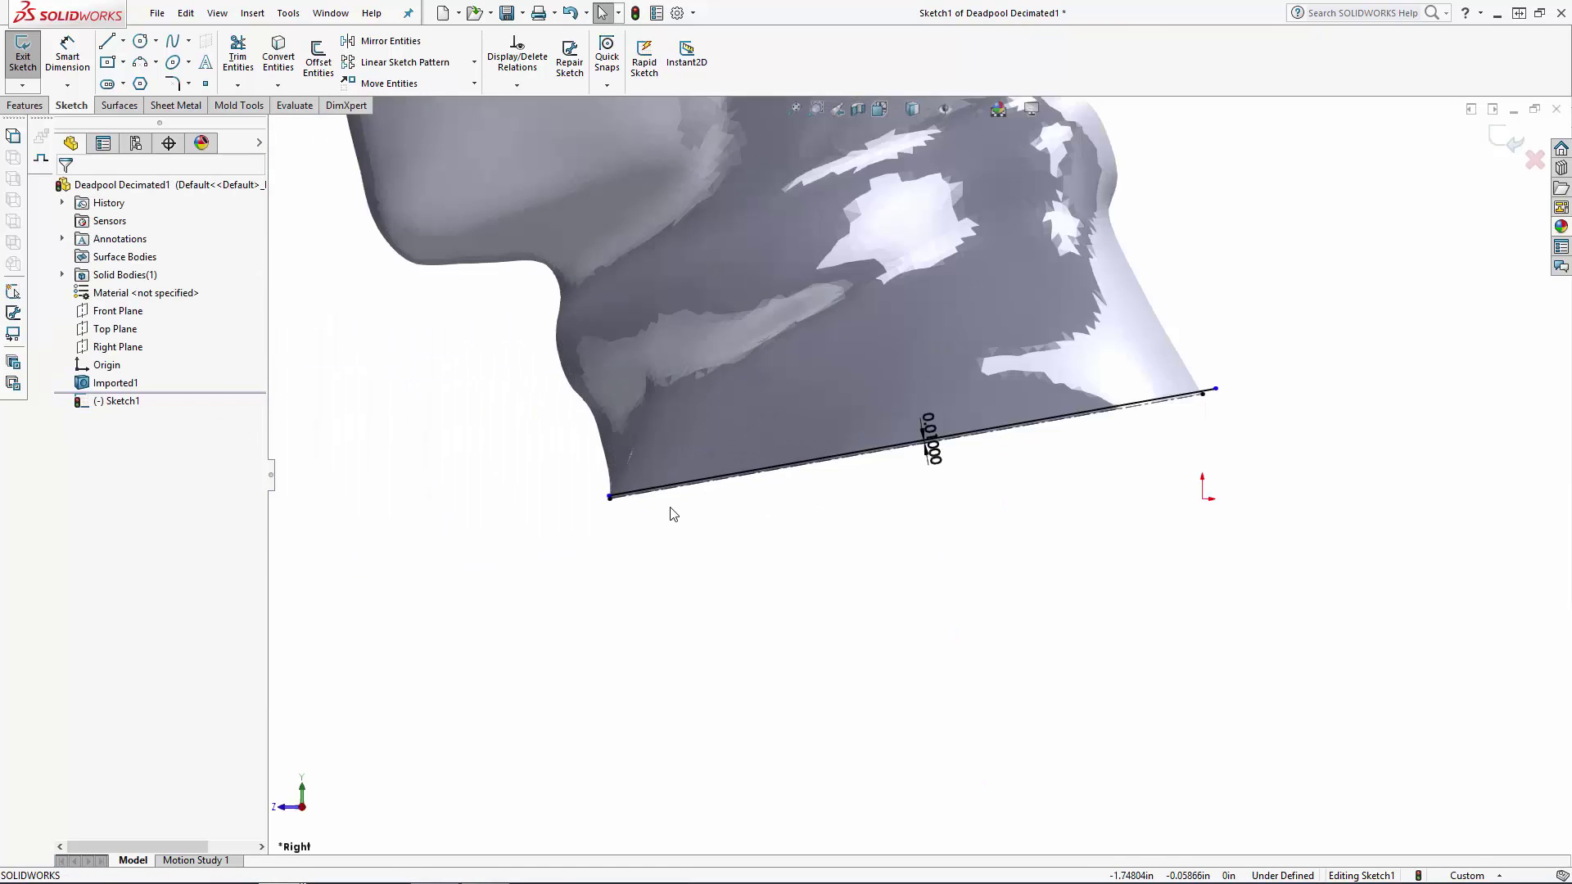
scroll(669, 514, down, 3)
drag(677, 439, 576, 441)
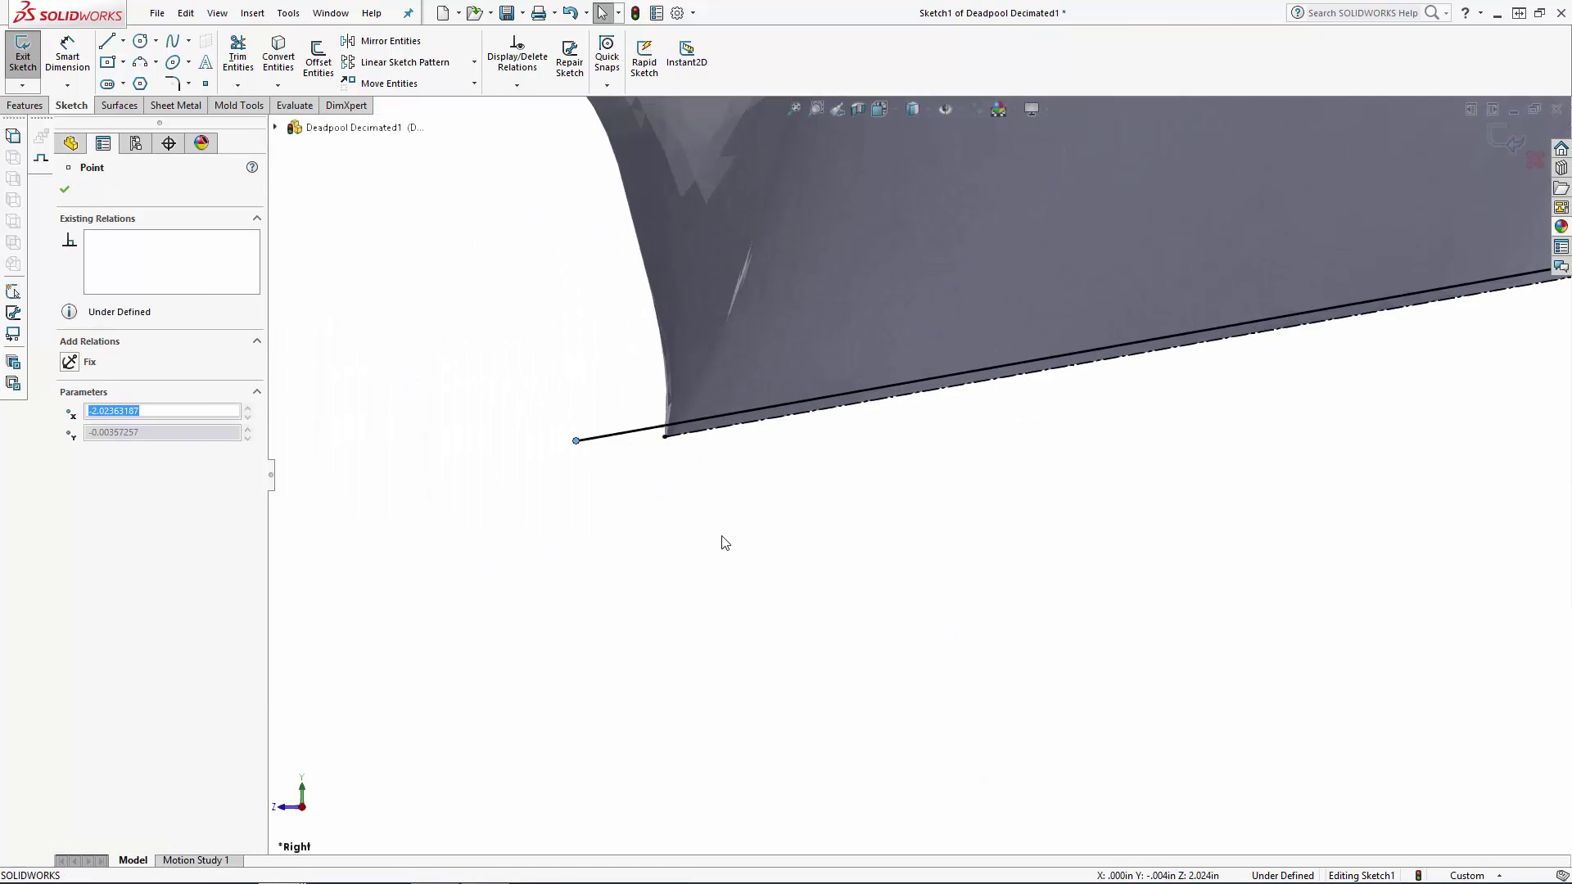
click(725, 543)
scroll(720, 536, up, 6)
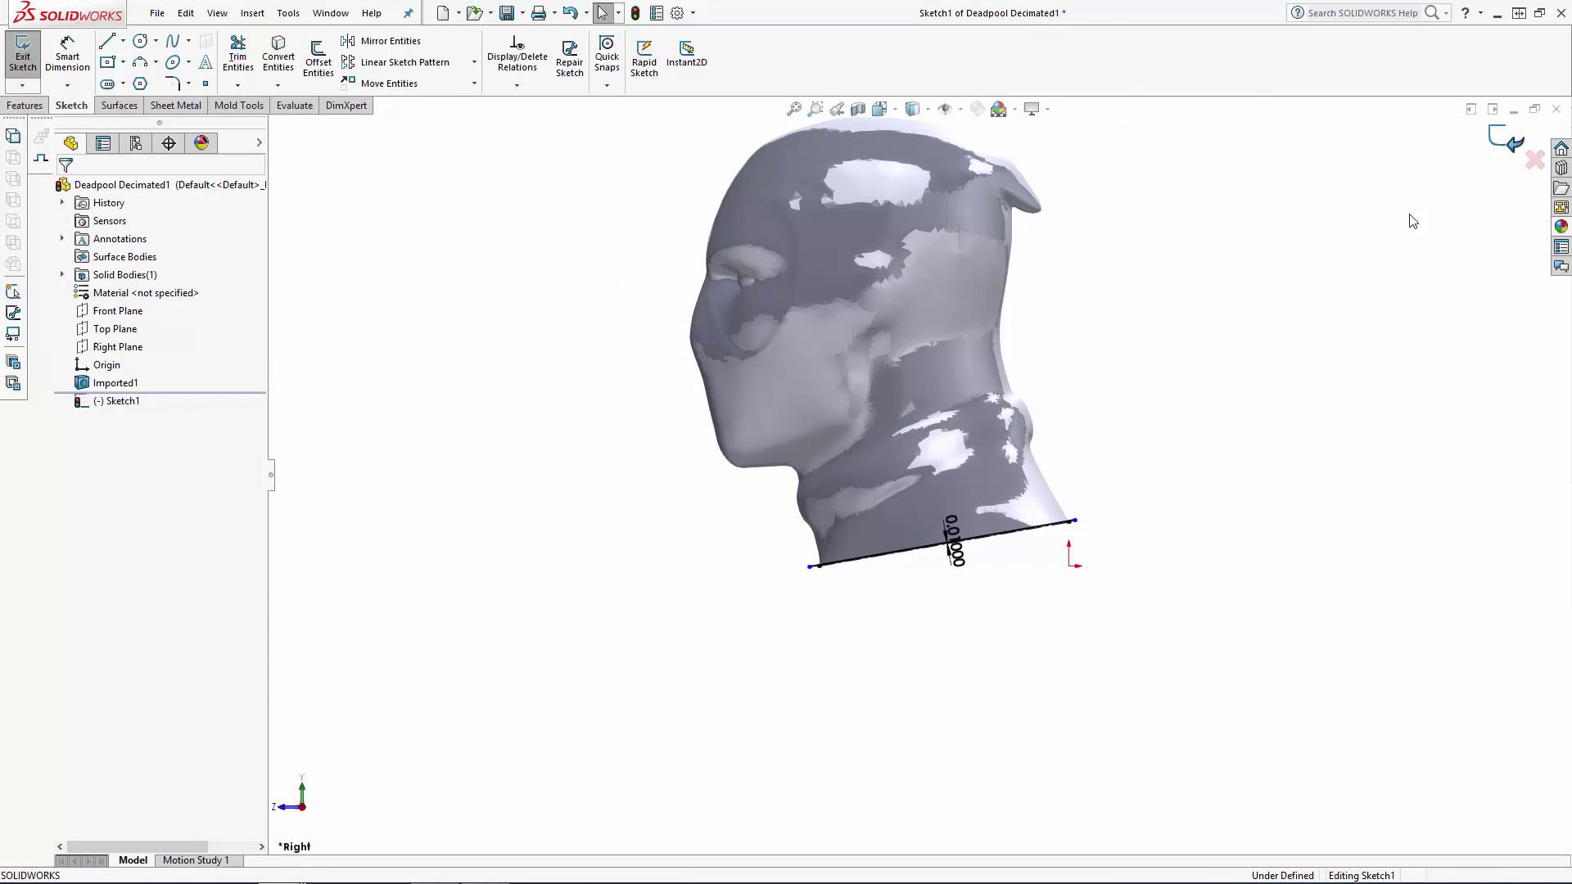
key(ctrl+b)
Step: Split the bust with the sketched line, consuming the thin slice below it, and hide the sketch
middle_drag(1184, 407, 1225, 486)
click(252, 13)
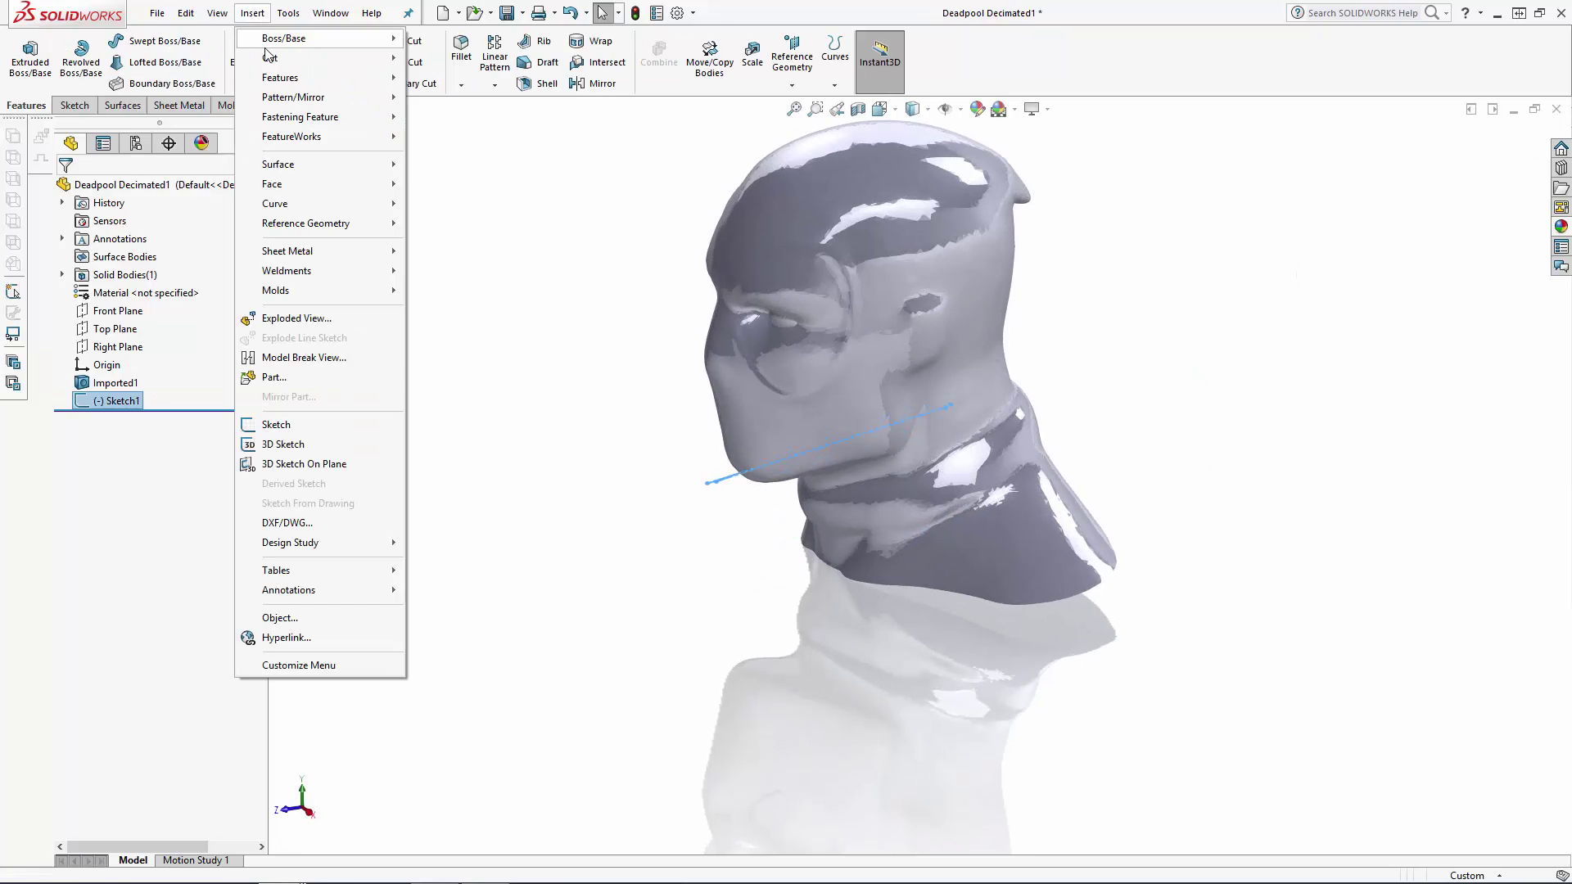
mouse_move(280, 77)
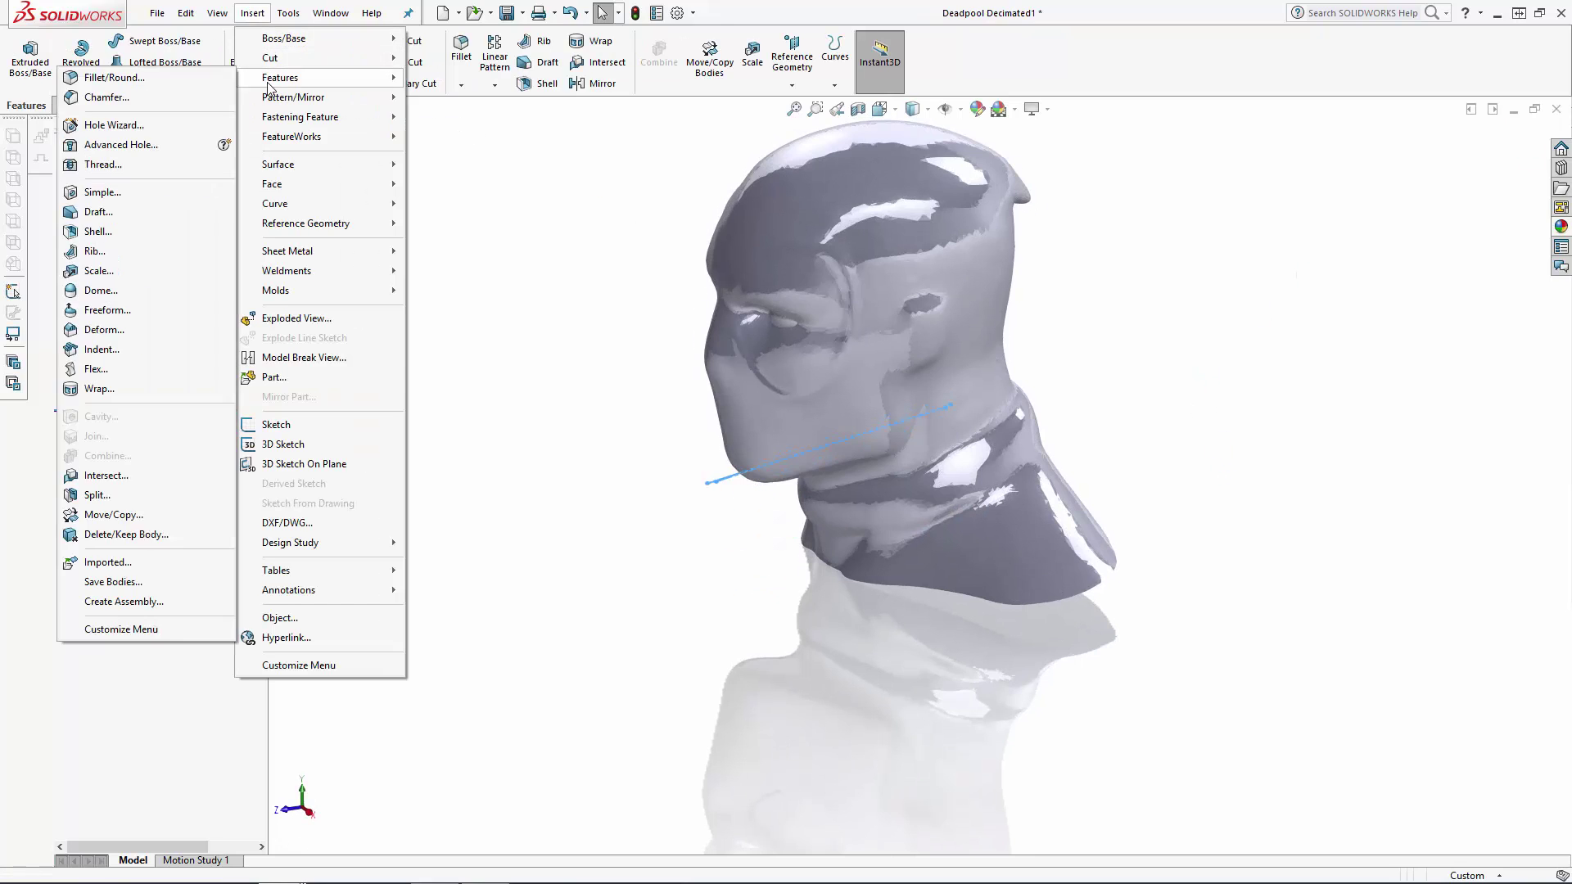
click(95, 495)
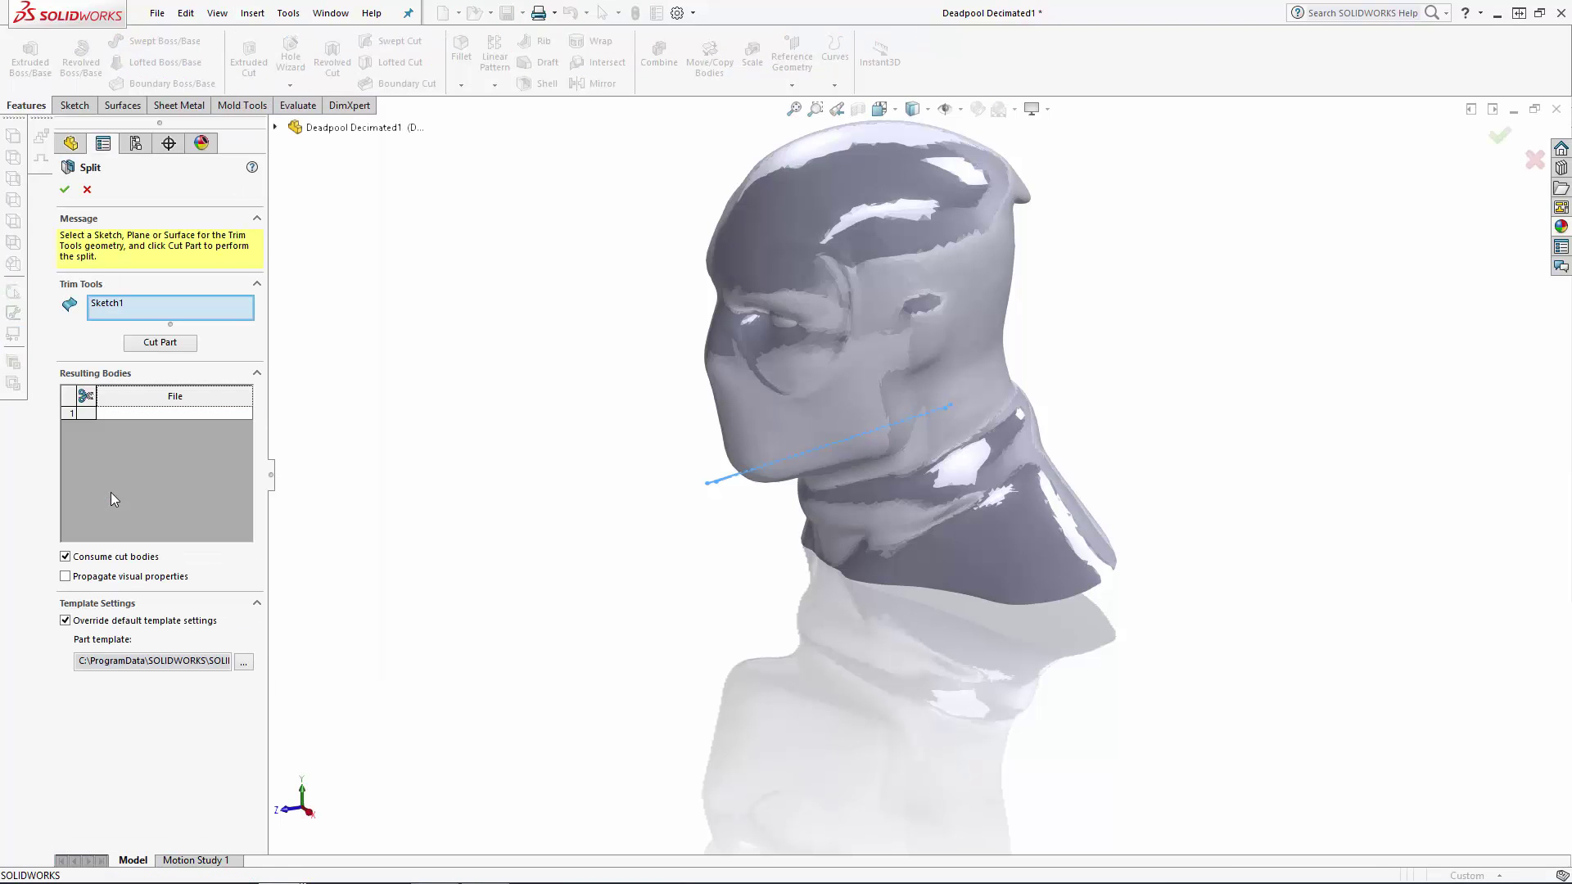
click(160, 343)
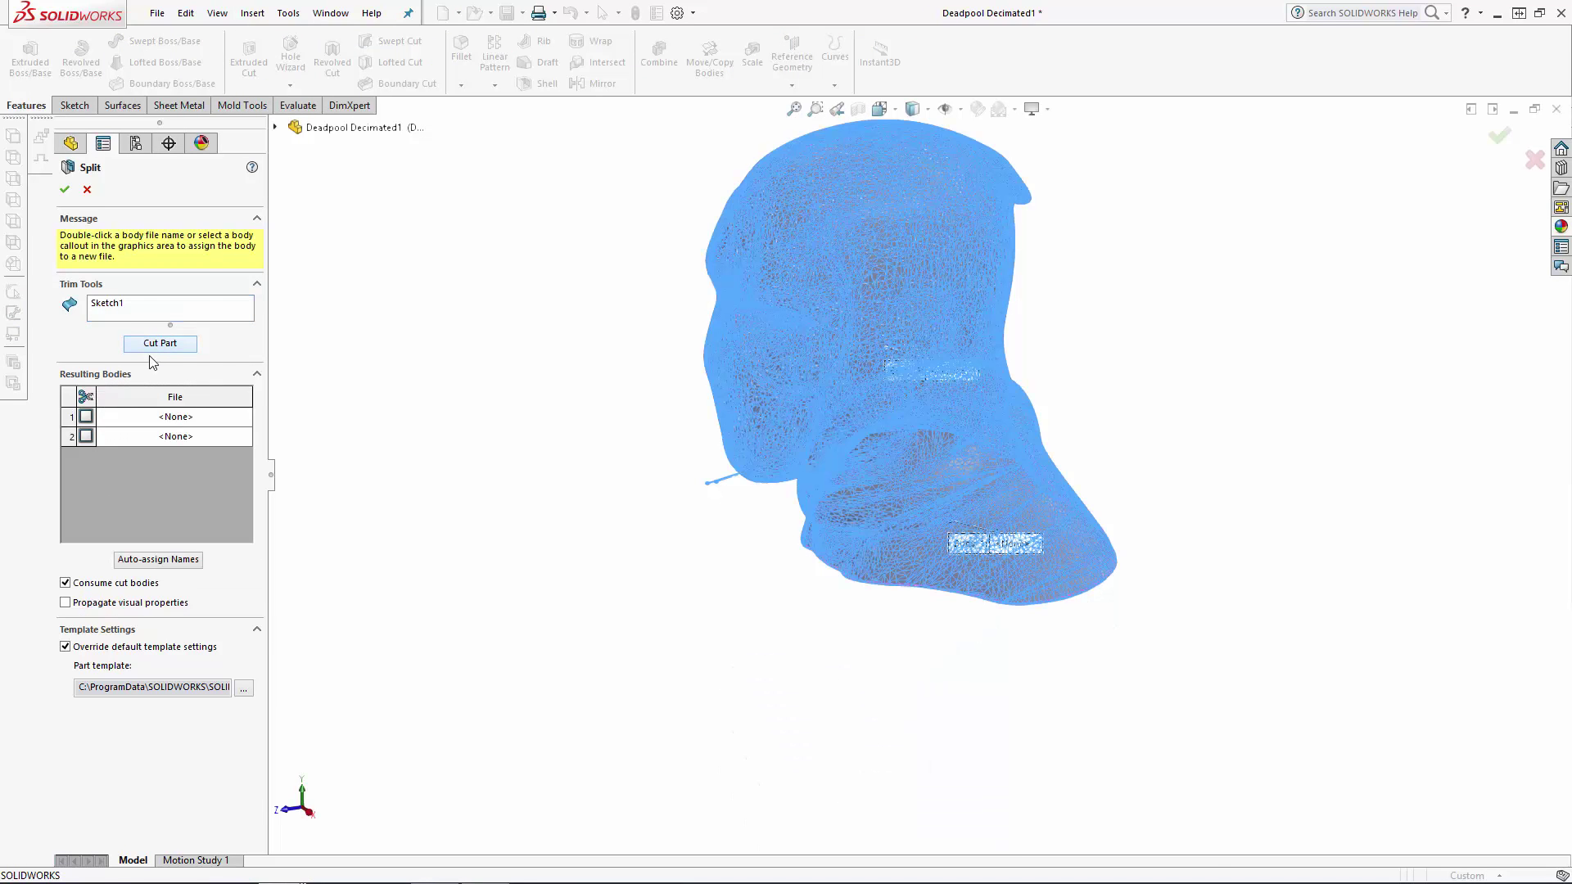
click(86, 416)
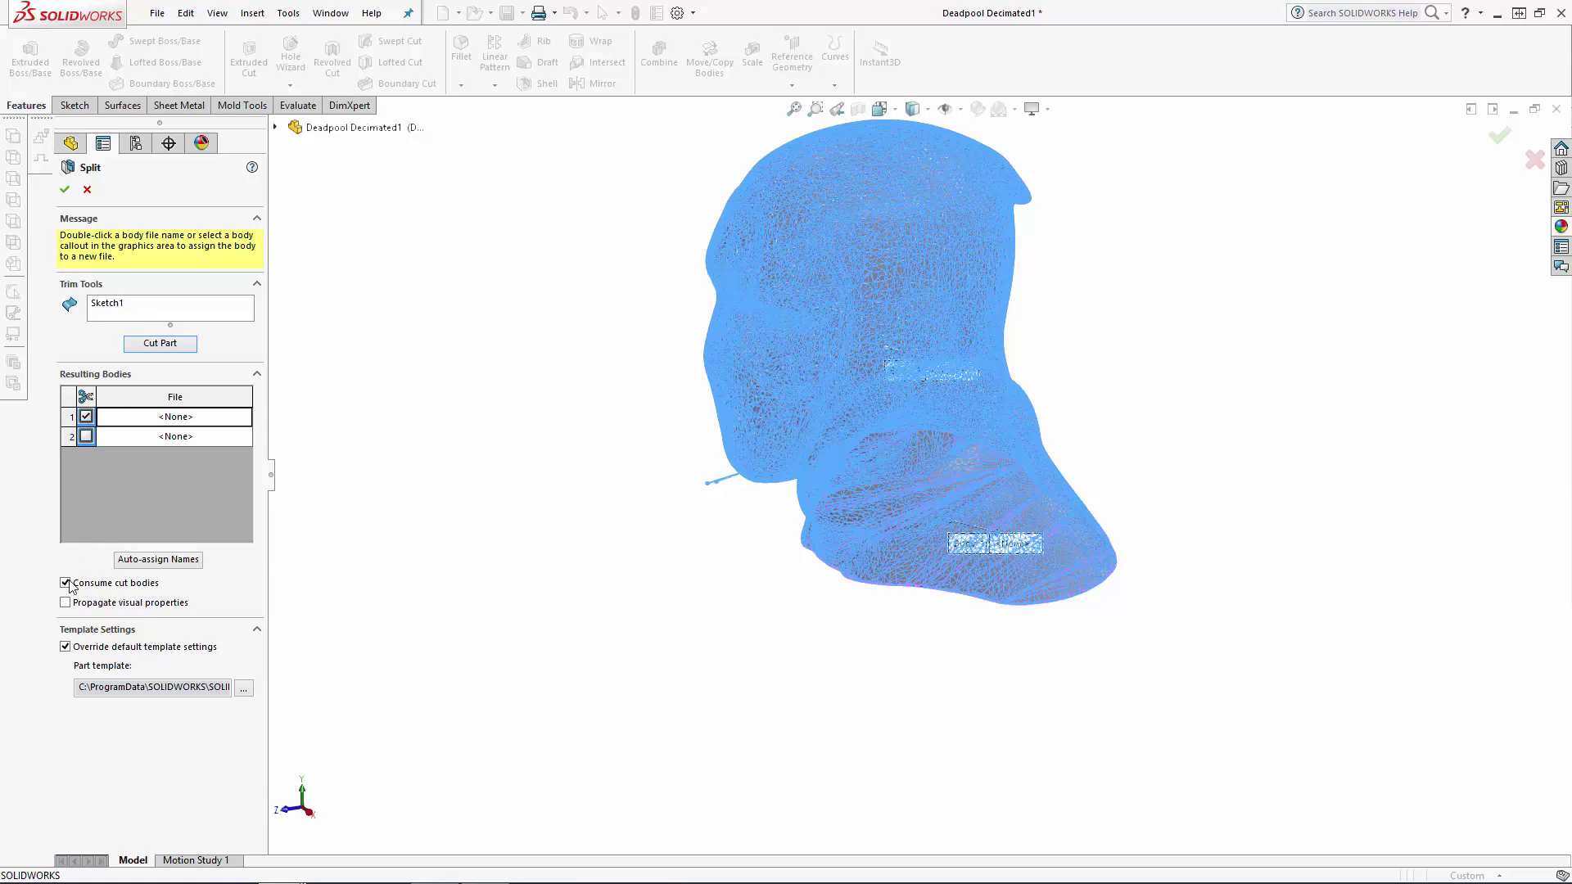
click(62, 191)
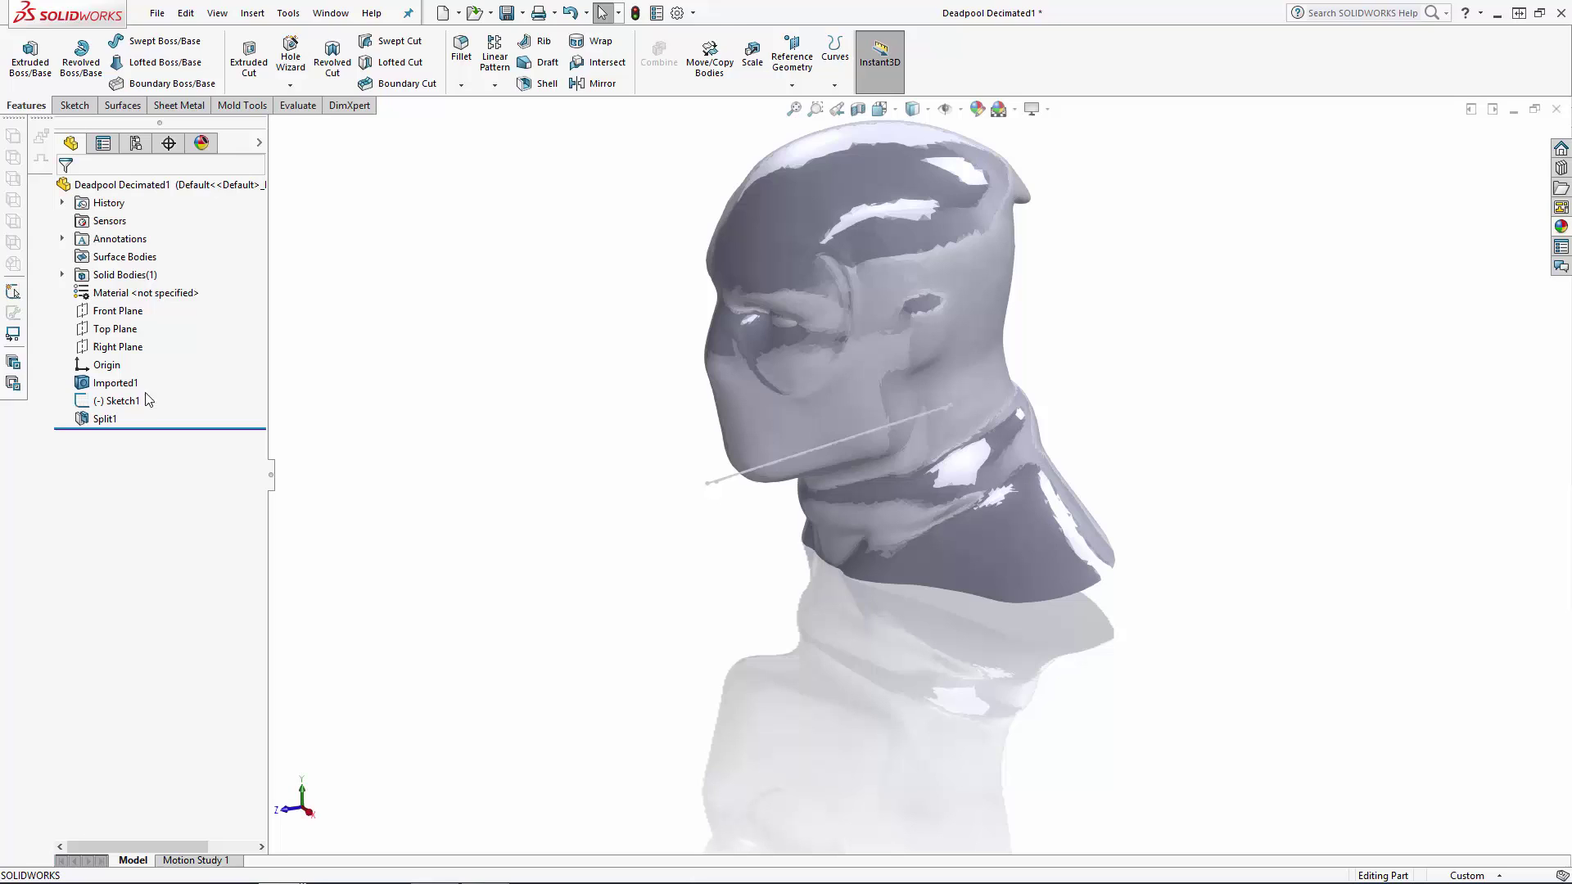
click(119, 400)
click(369, 434)
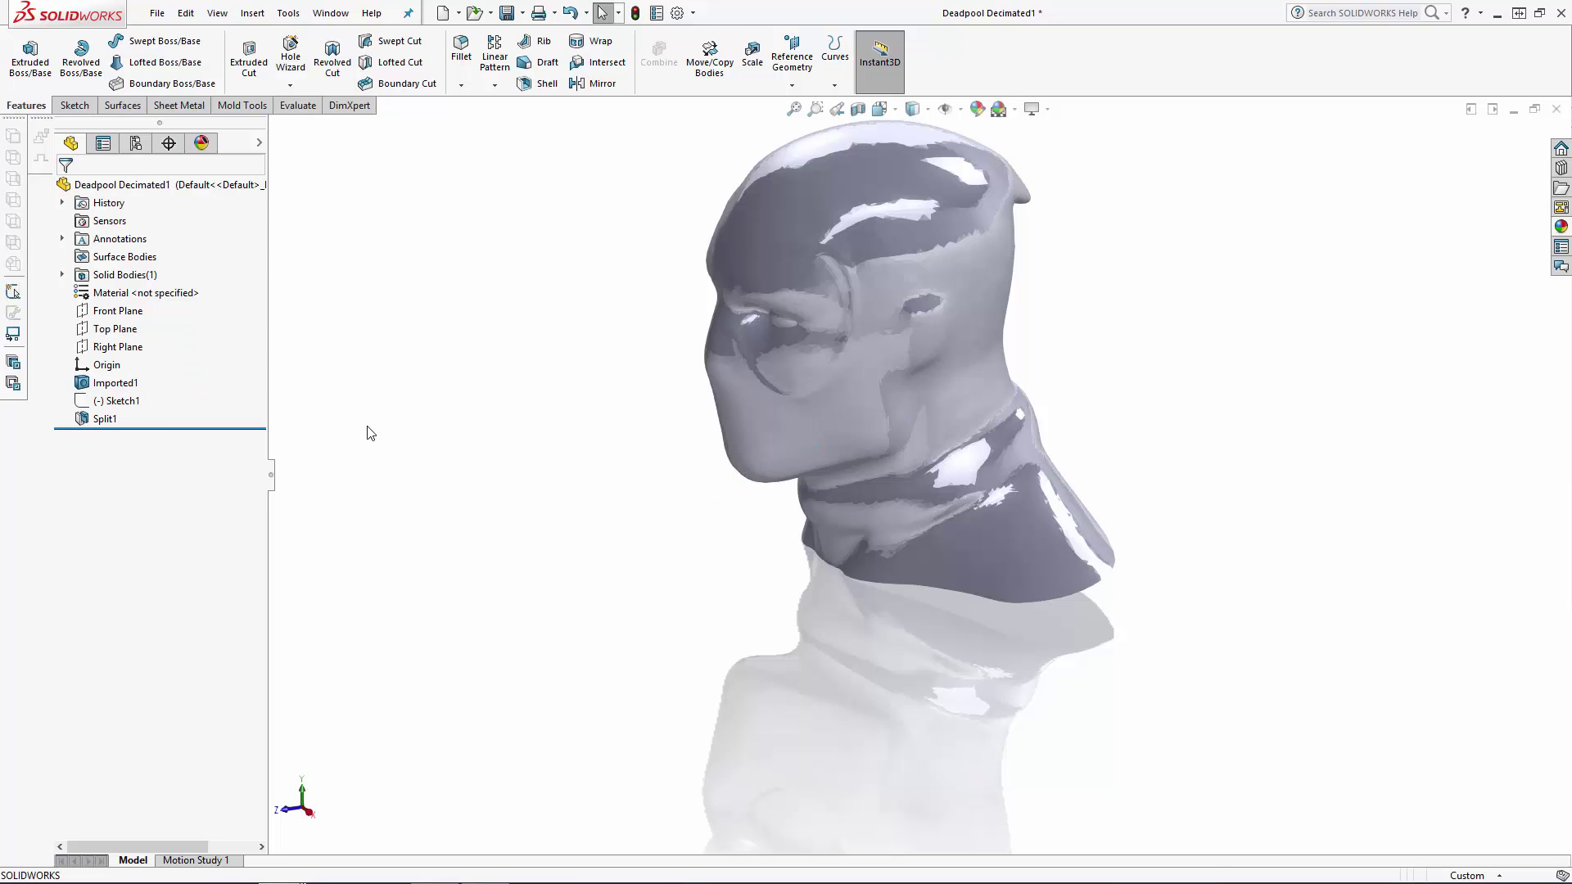
Step: Move the bust body with a Coincident mate between its flat cut base face and the Top Plane
click(697, 65)
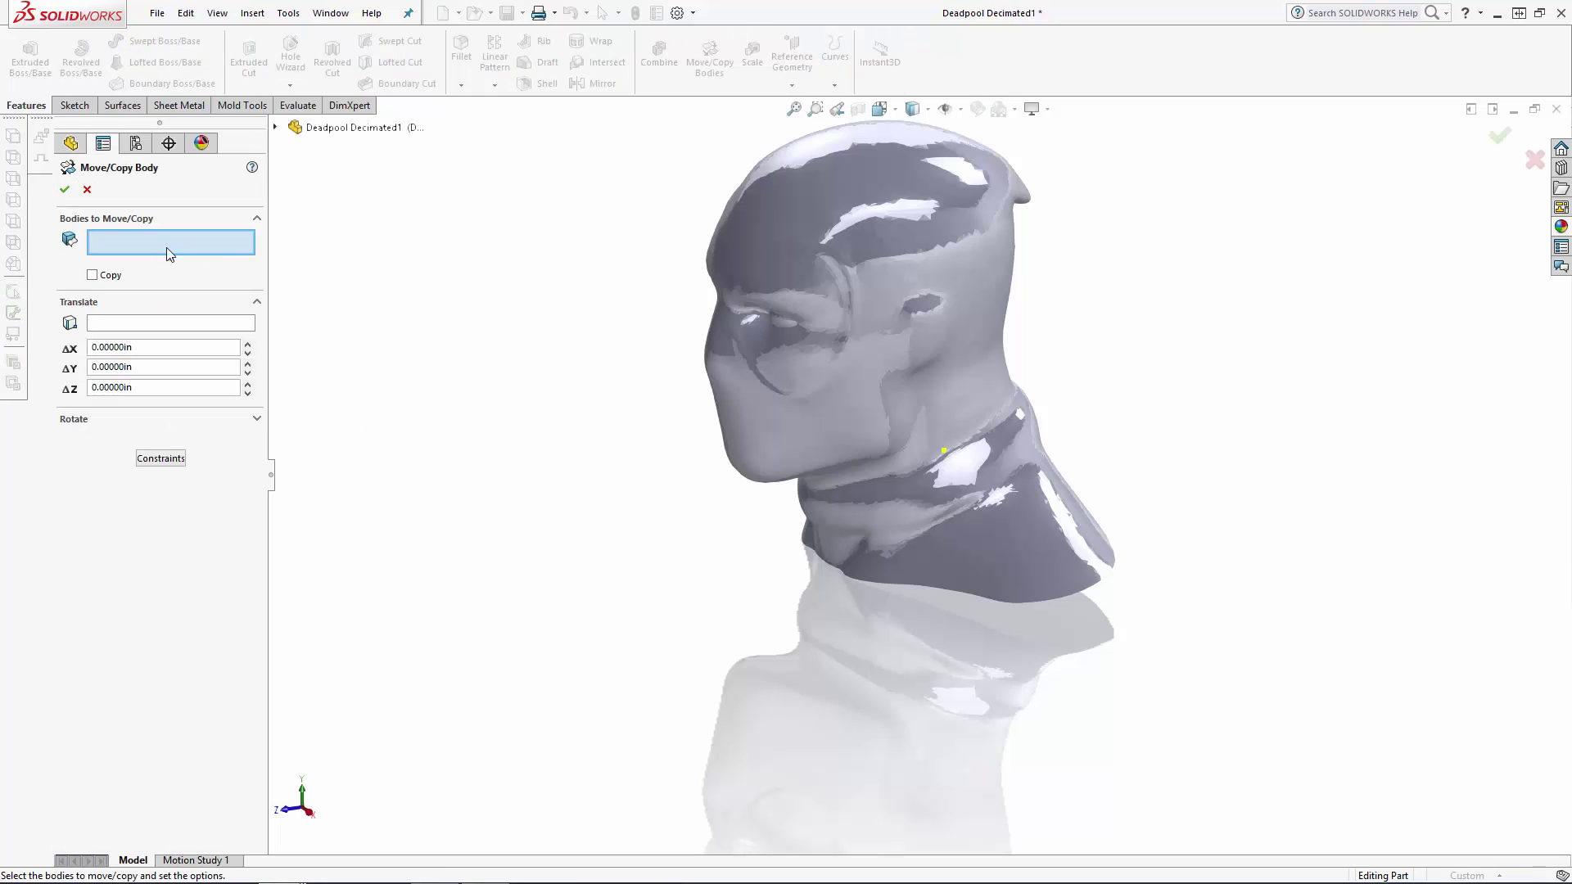
click(834, 312)
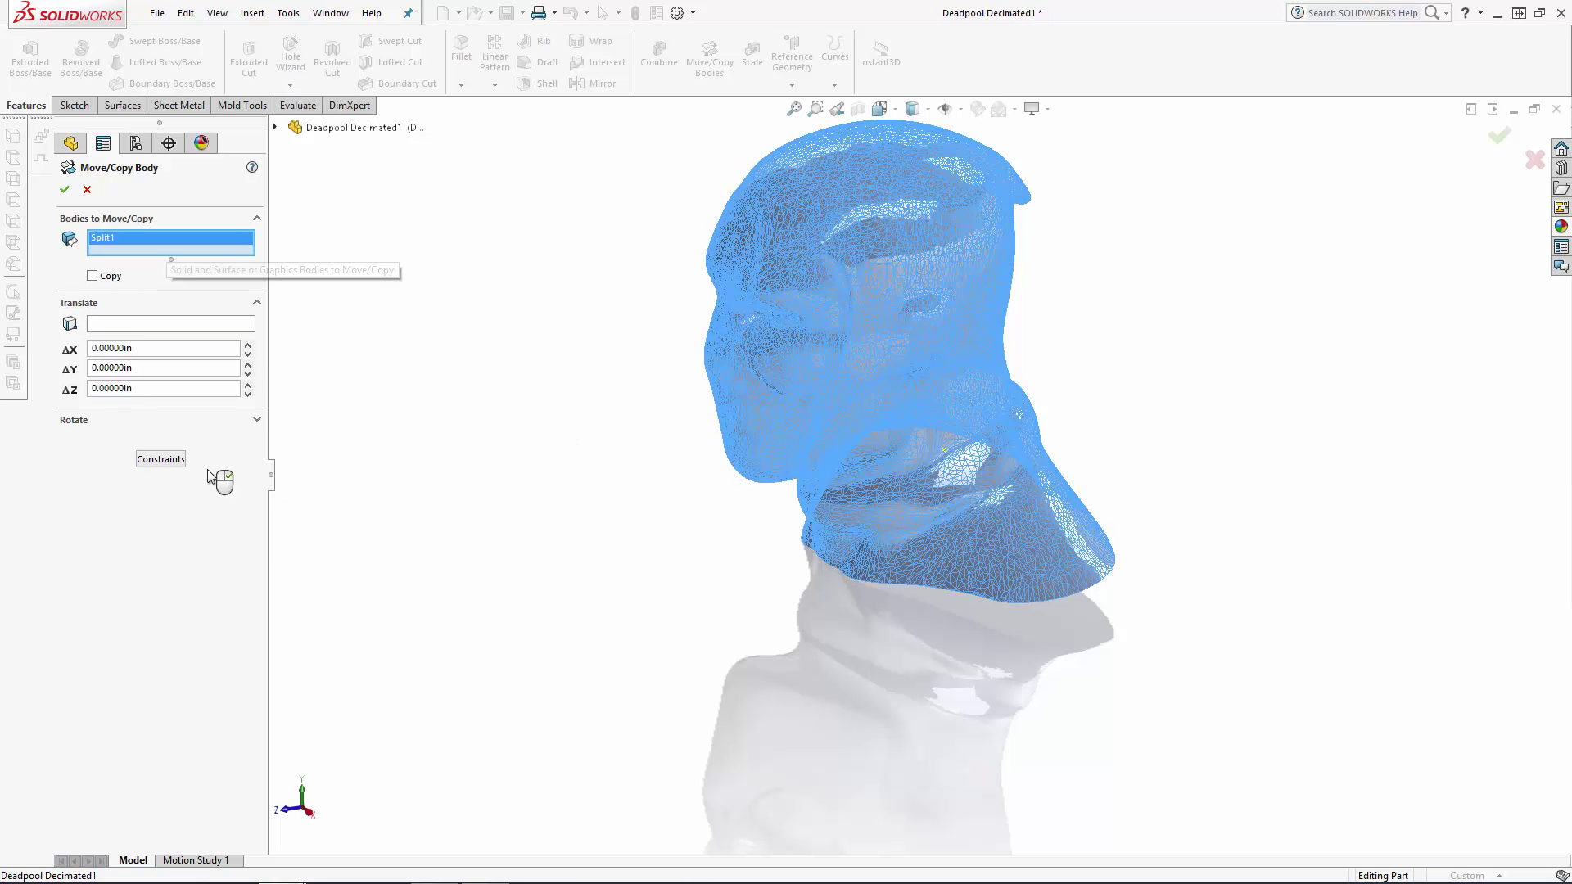
click(158, 462)
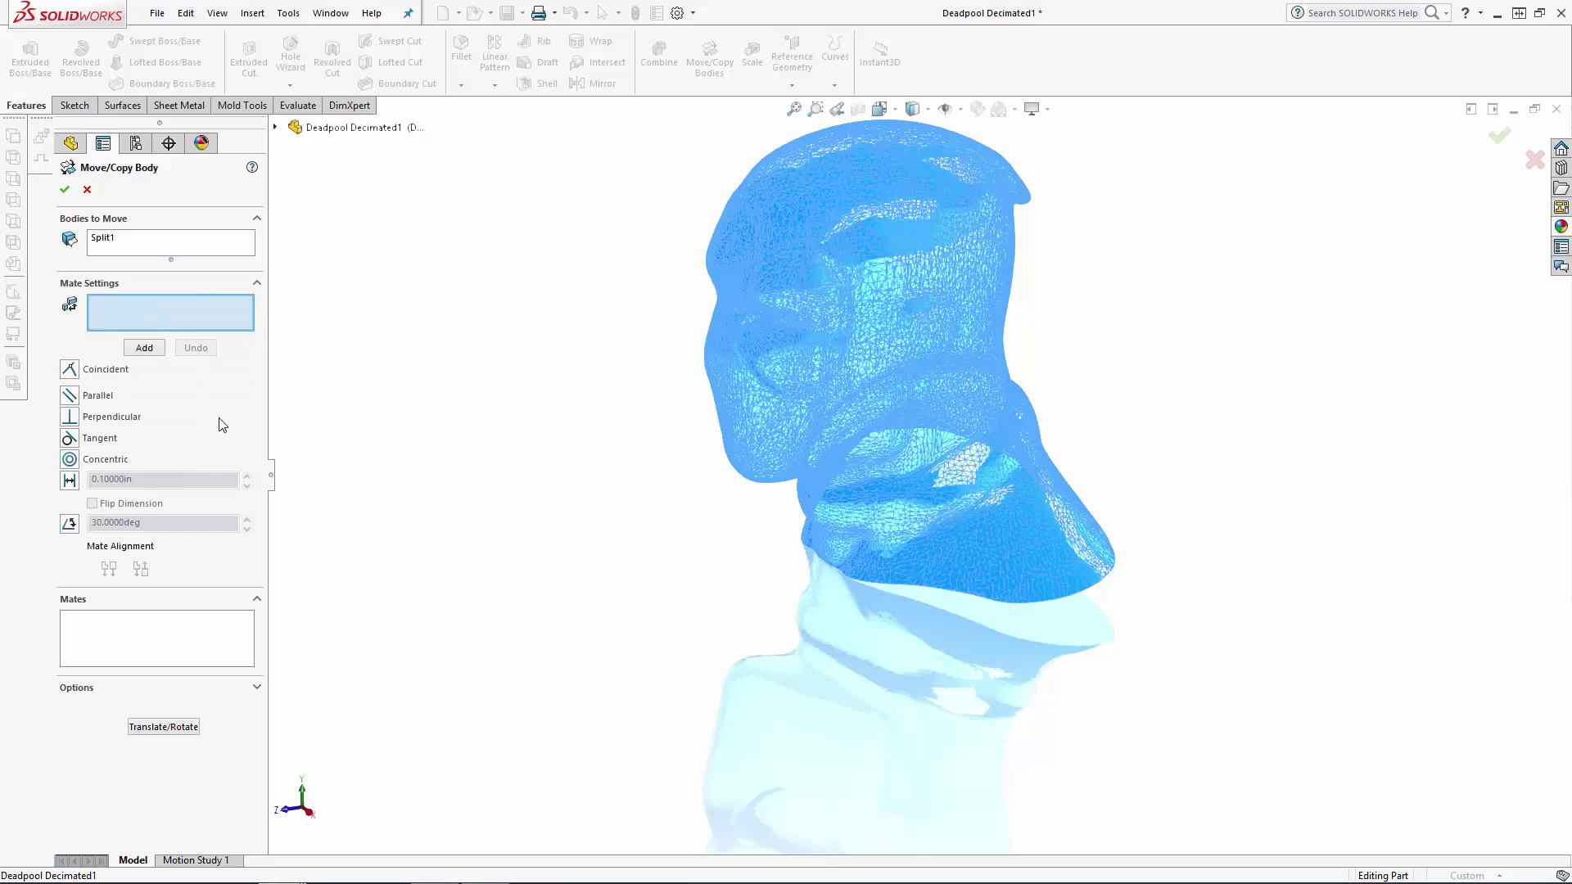
click(275, 127)
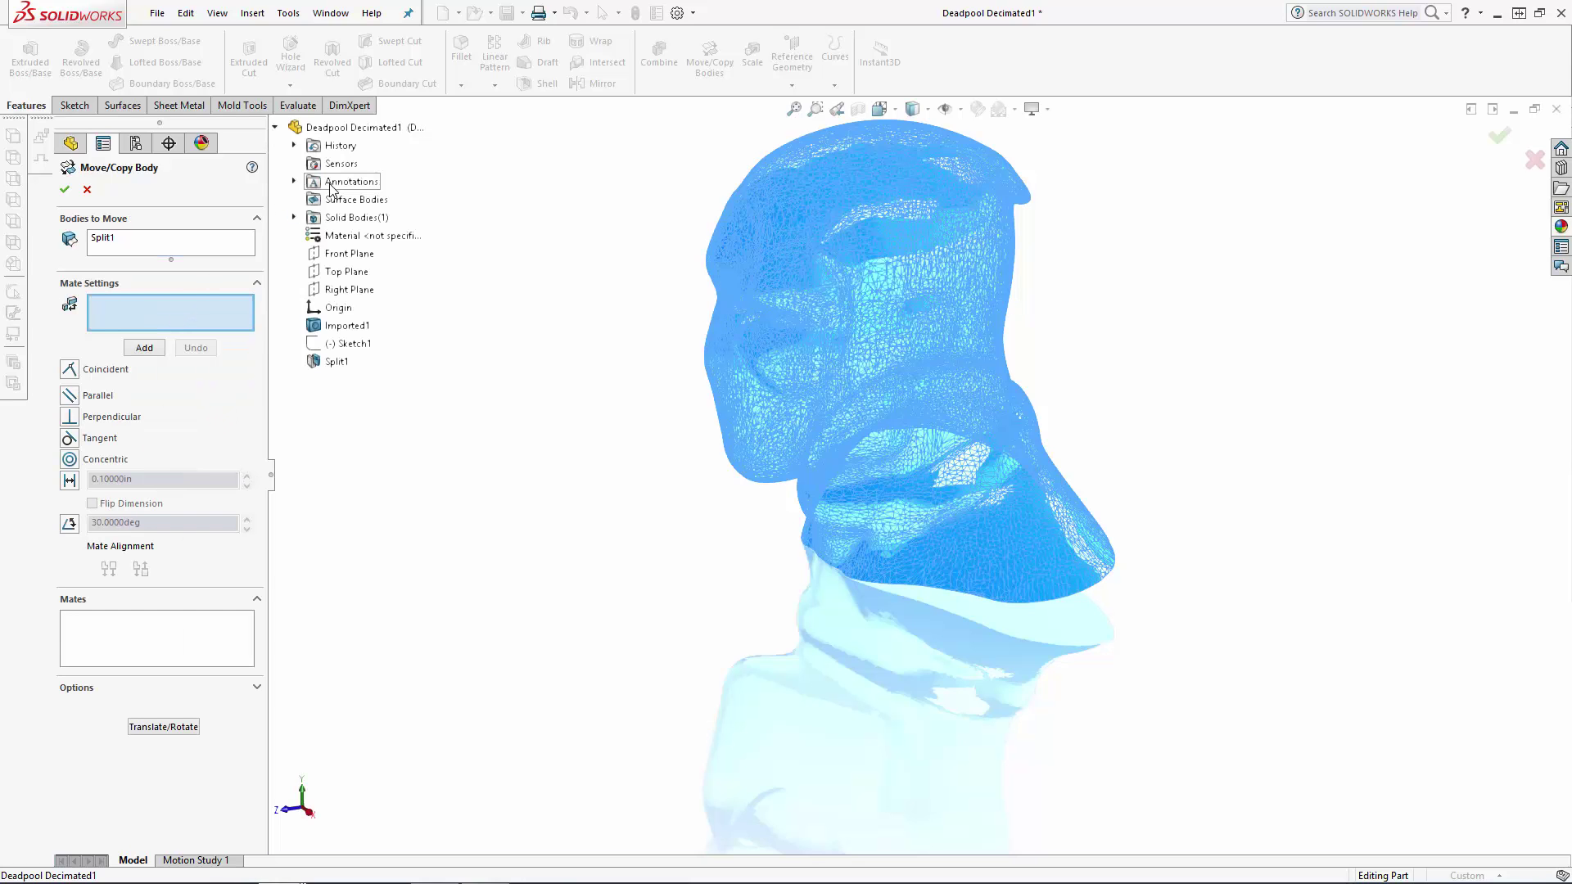
click(338, 278)
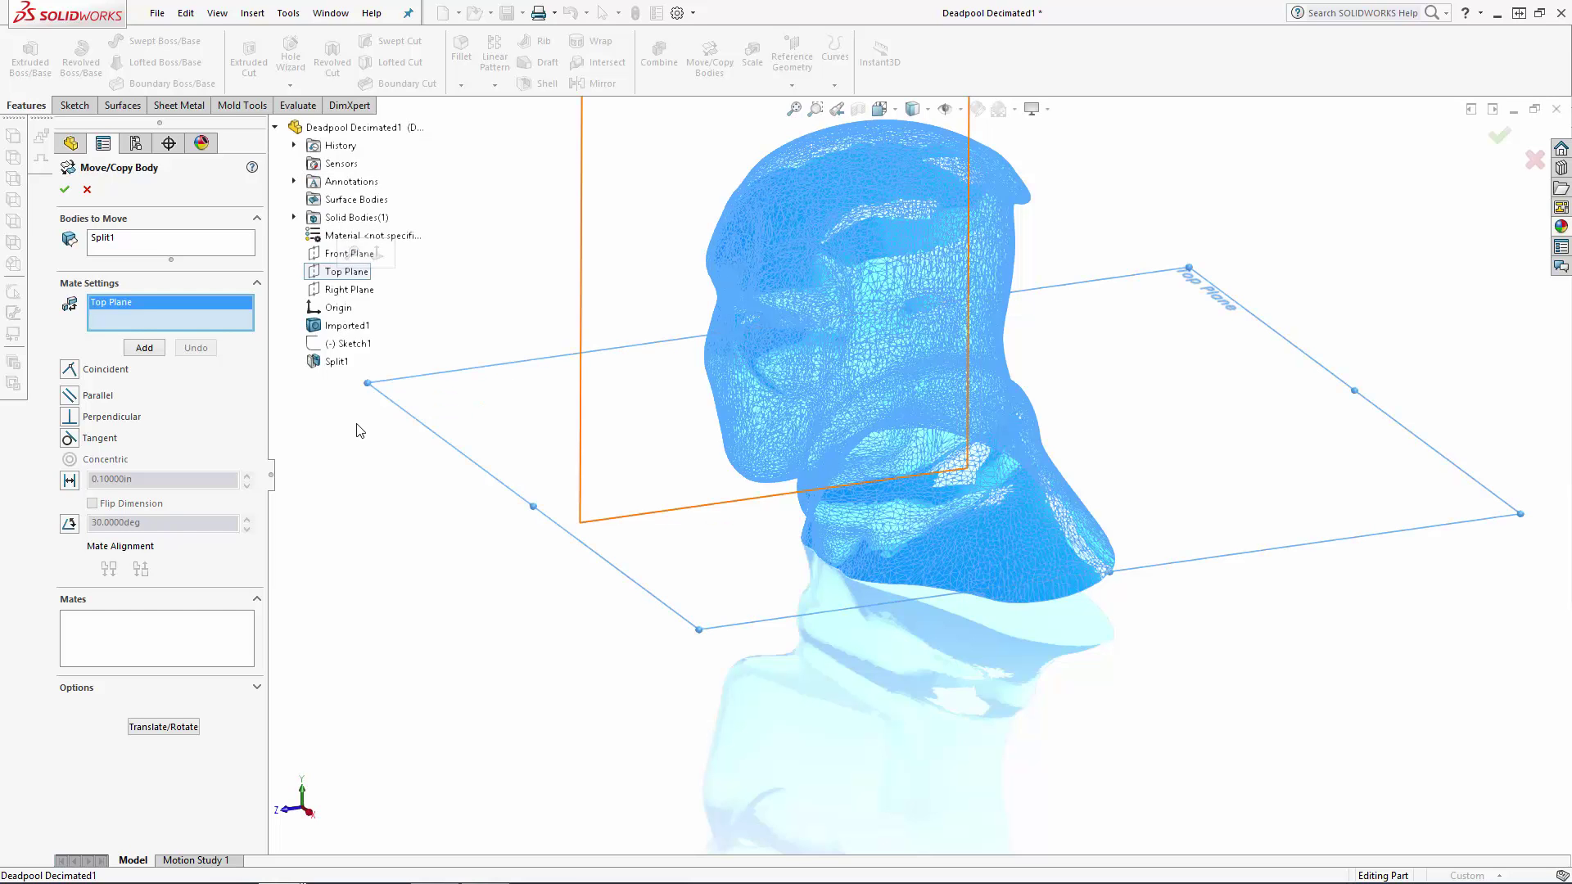
middle_drag(907, 715, 930, 597)
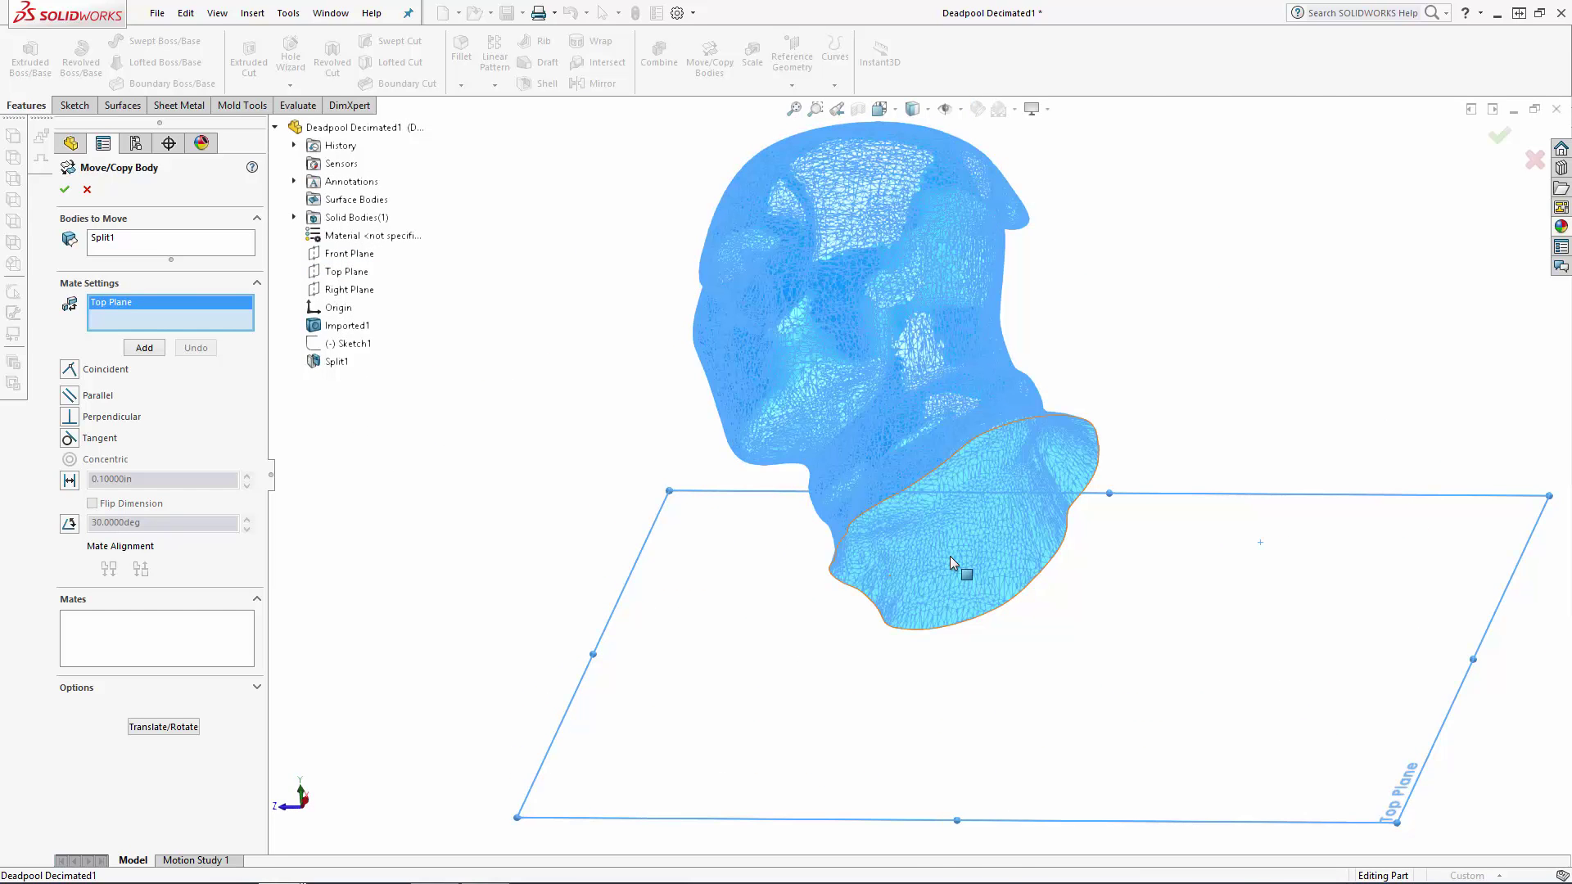
click(950, 558)
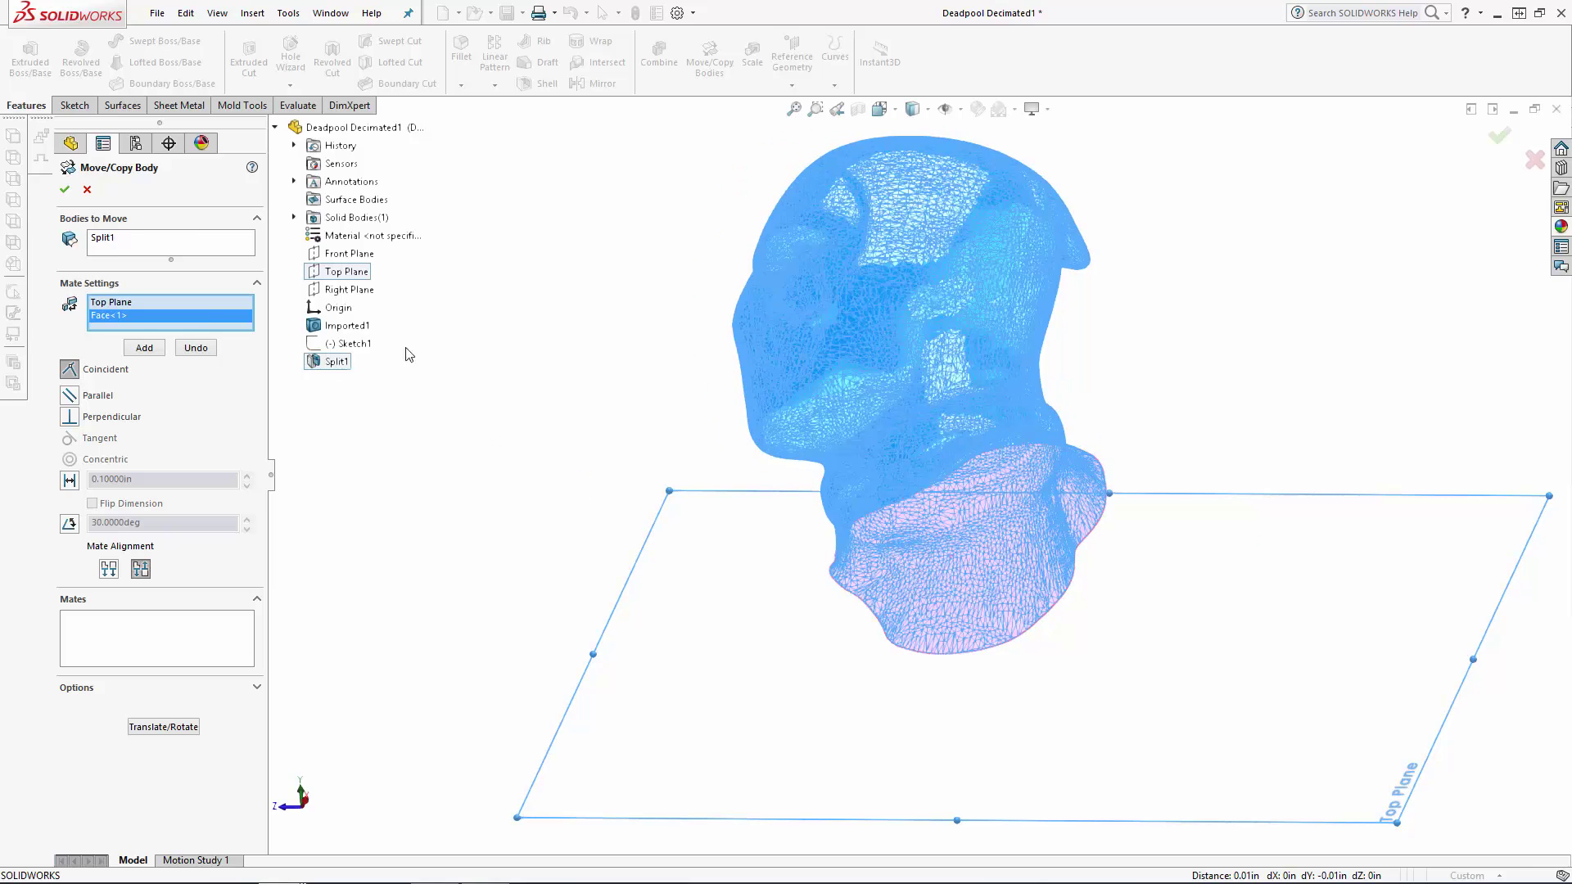
click(66, 190)
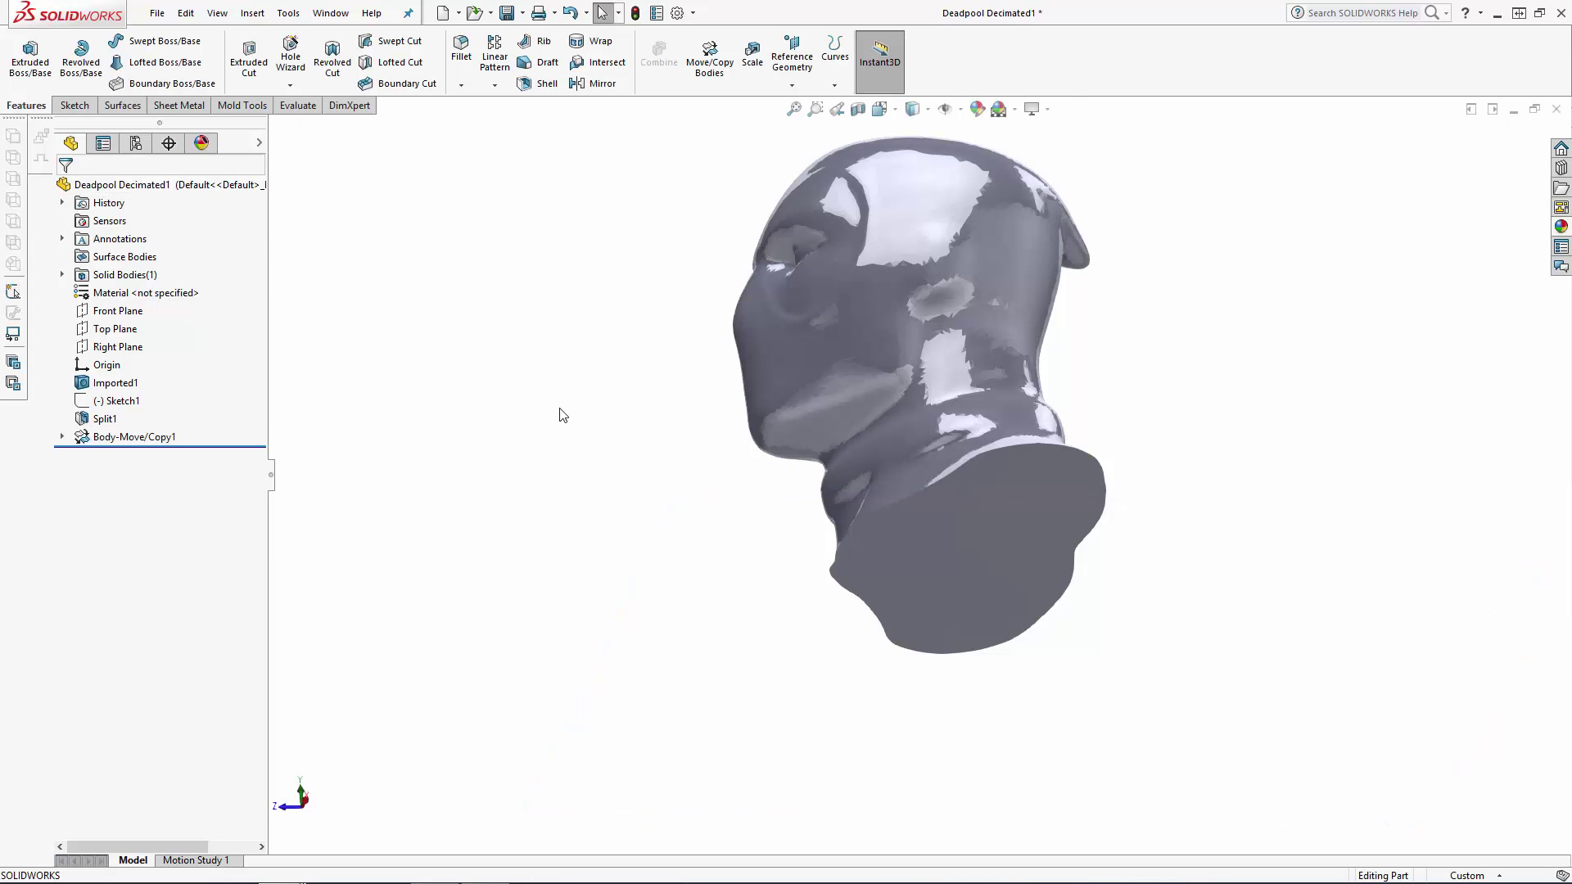
Step: Start a new sketch on the bust's flat cut base face, viewed straight on
middle_drag(563, 415, 762, 415)
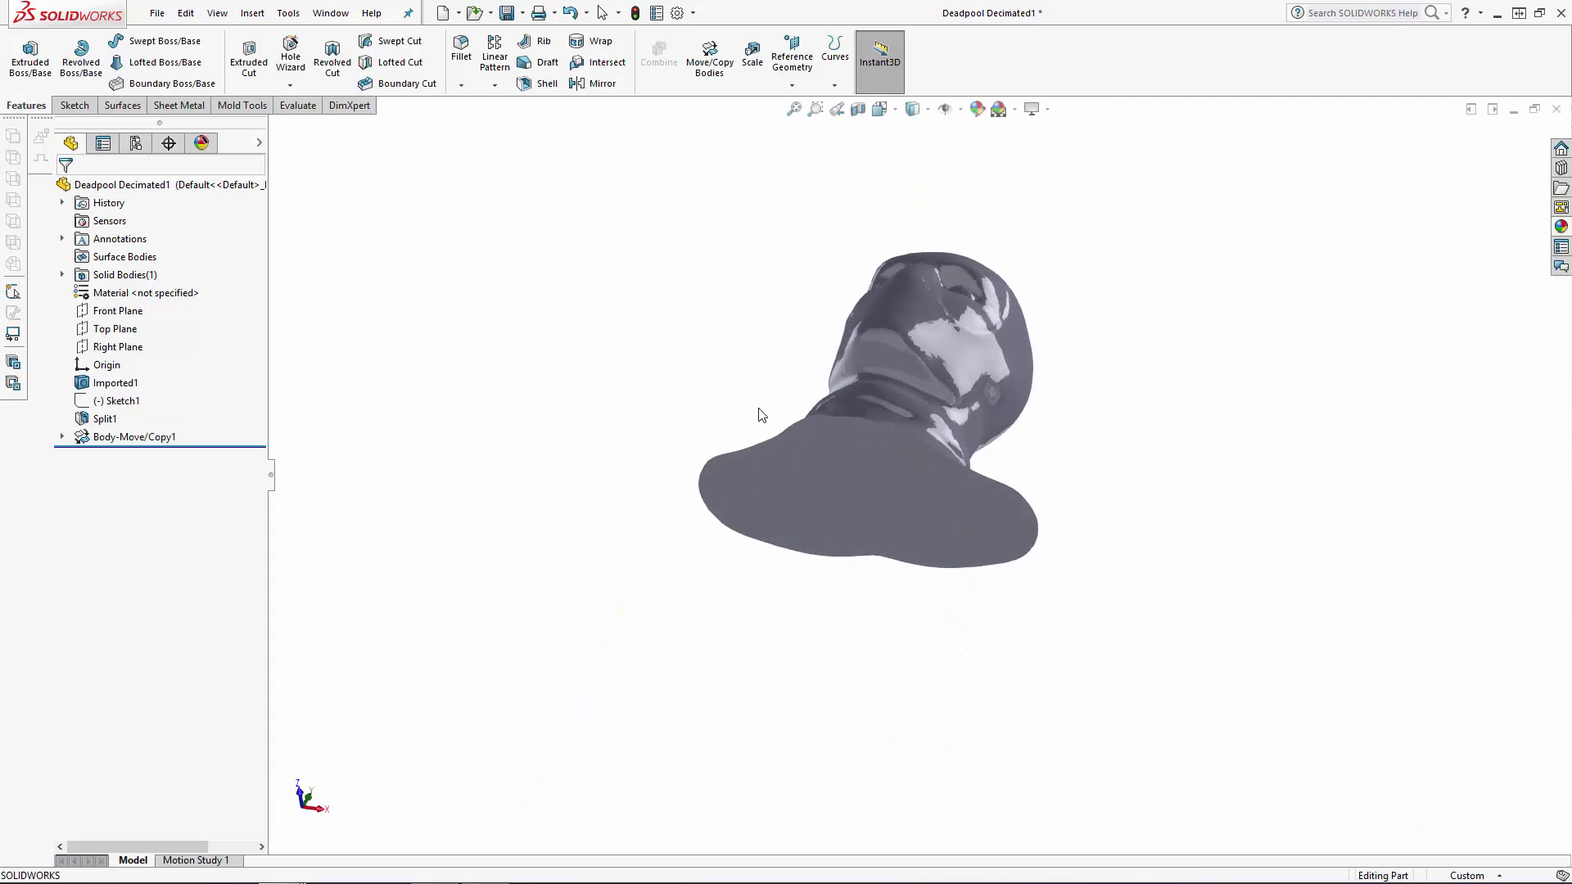
scroll(722, 373, down, 3)
click(967, 607)
click(1020, 528)
click(881, 109)
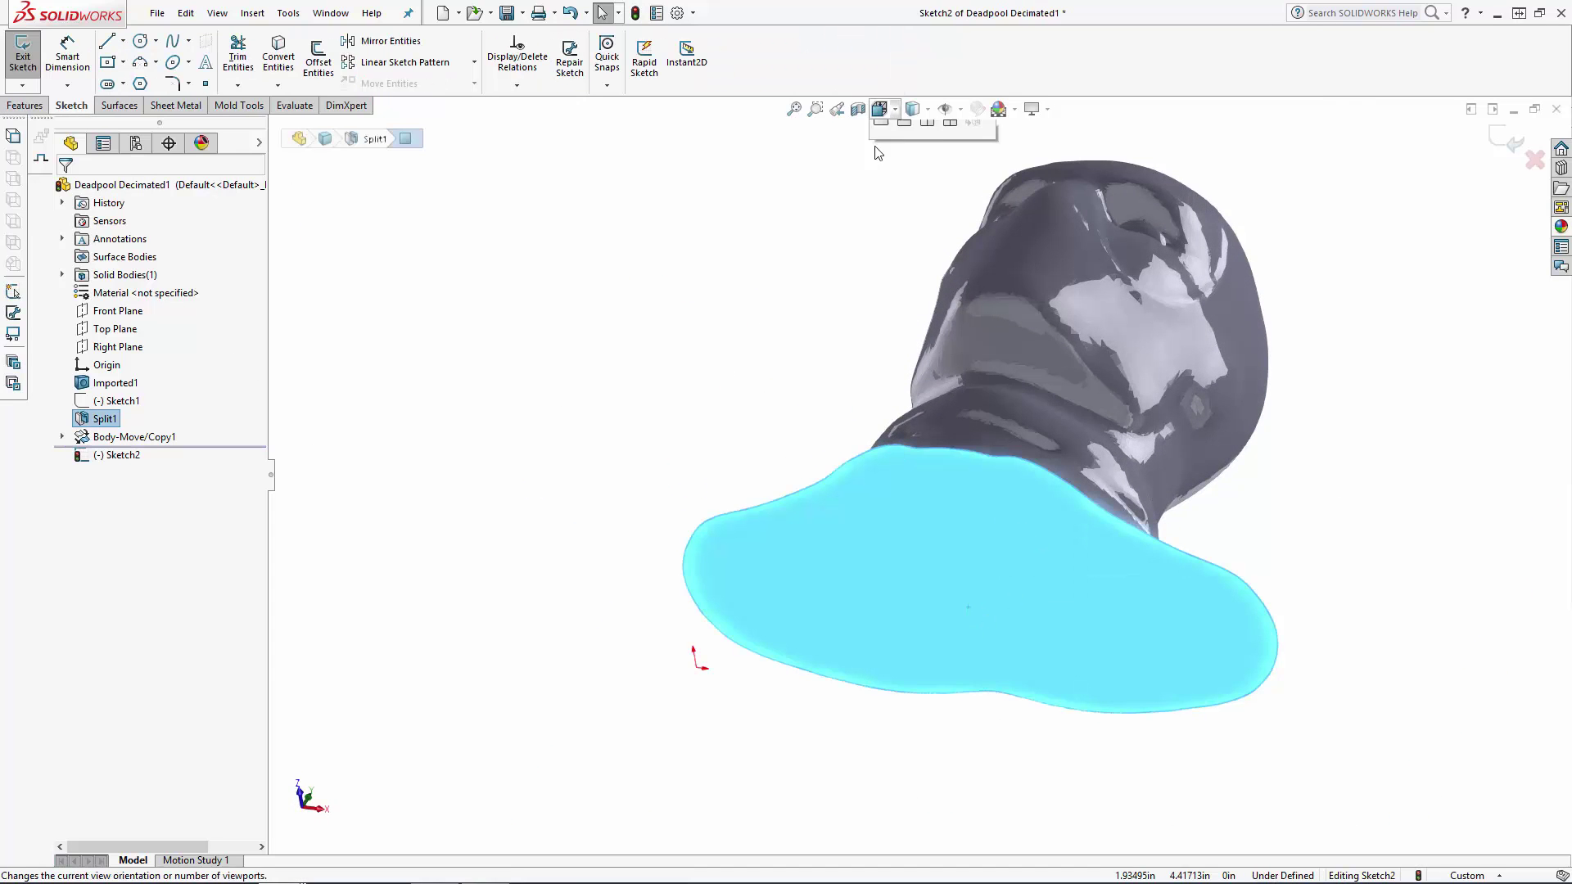
click(874, 153)
click(1312, 311)
Step: Sketch a closed four-sided frame of centerlines around the bust's base, about 1.83 in from front to rear
click(123, 41)
click(139, 82)
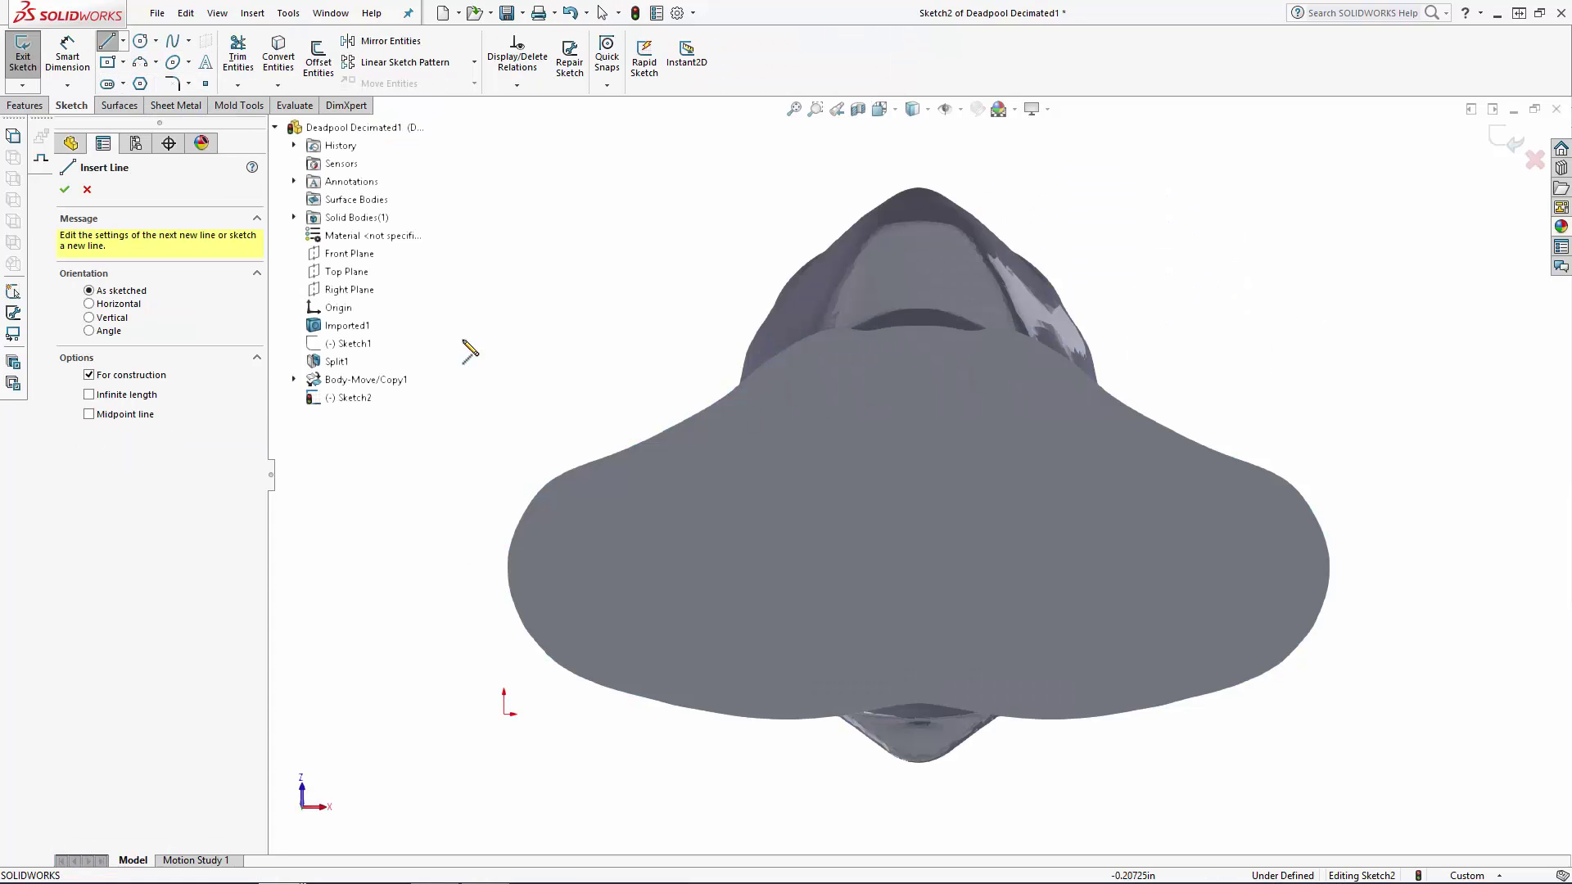
click(464, 318)
click(464, 682)
click(1331, 682)
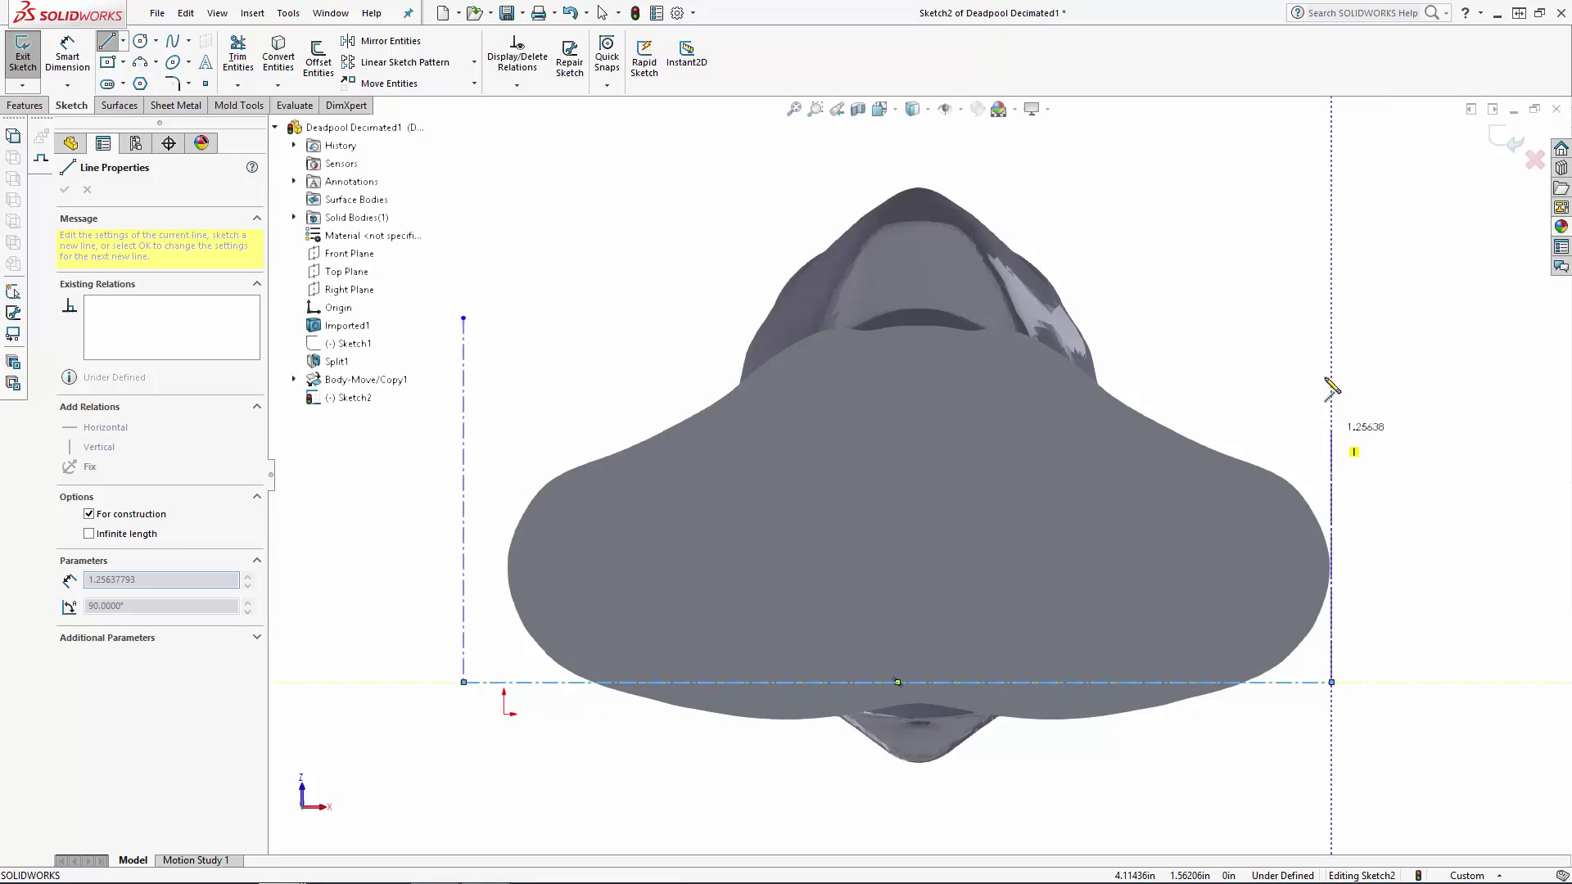
click(1324, 317)
click(463, 317)
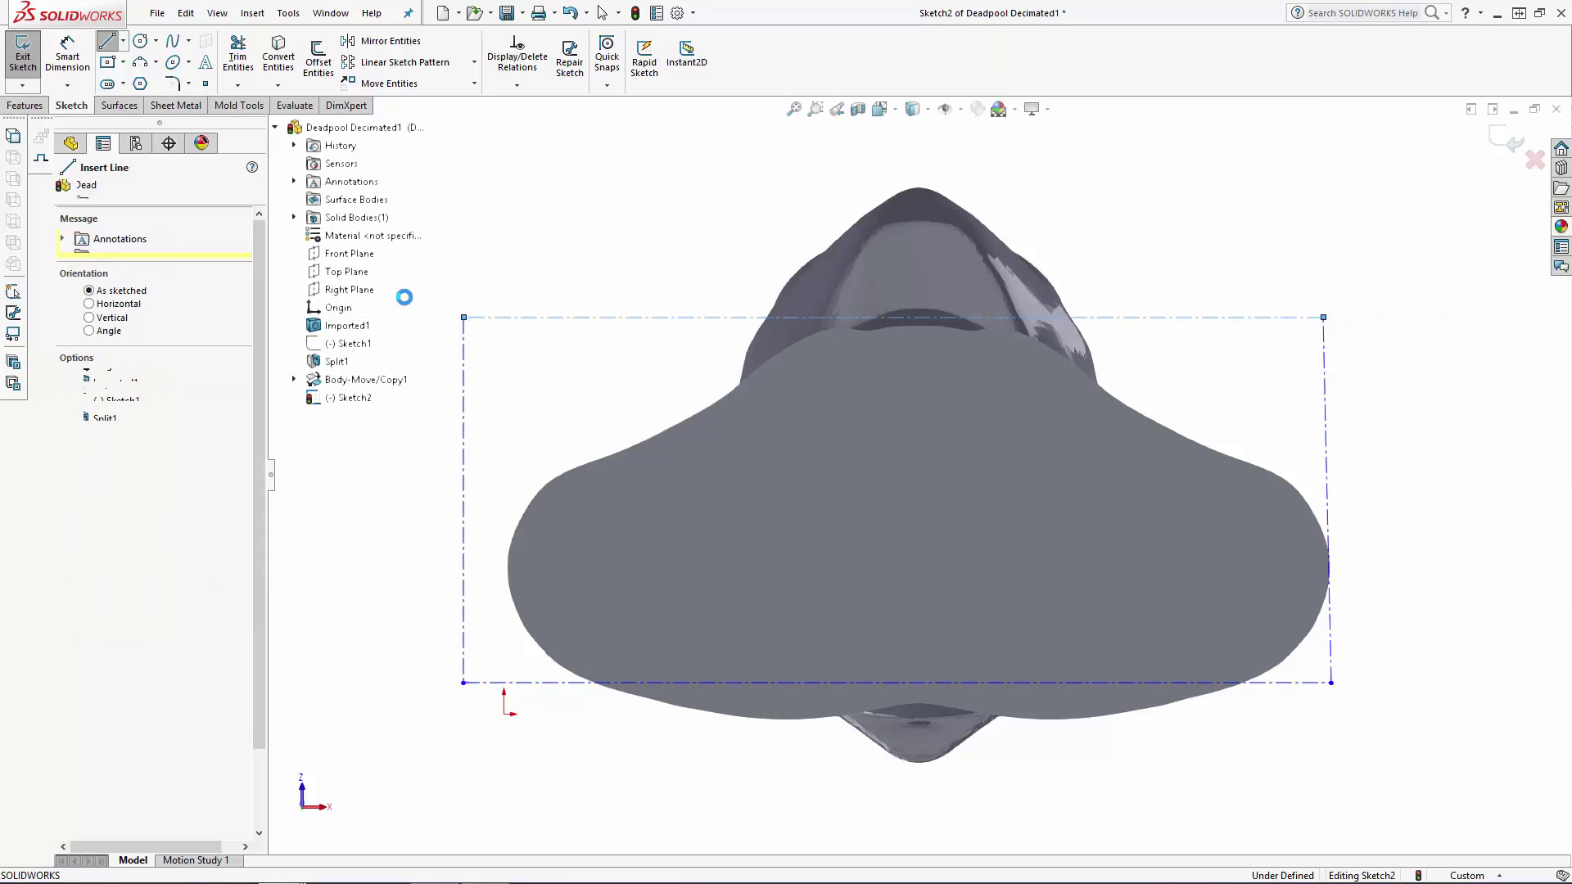
Step: Join the midpoints of the frame's front and rear lines with a centerline and make the frame's right side vertical
click(123, 41)
click(139, 82)
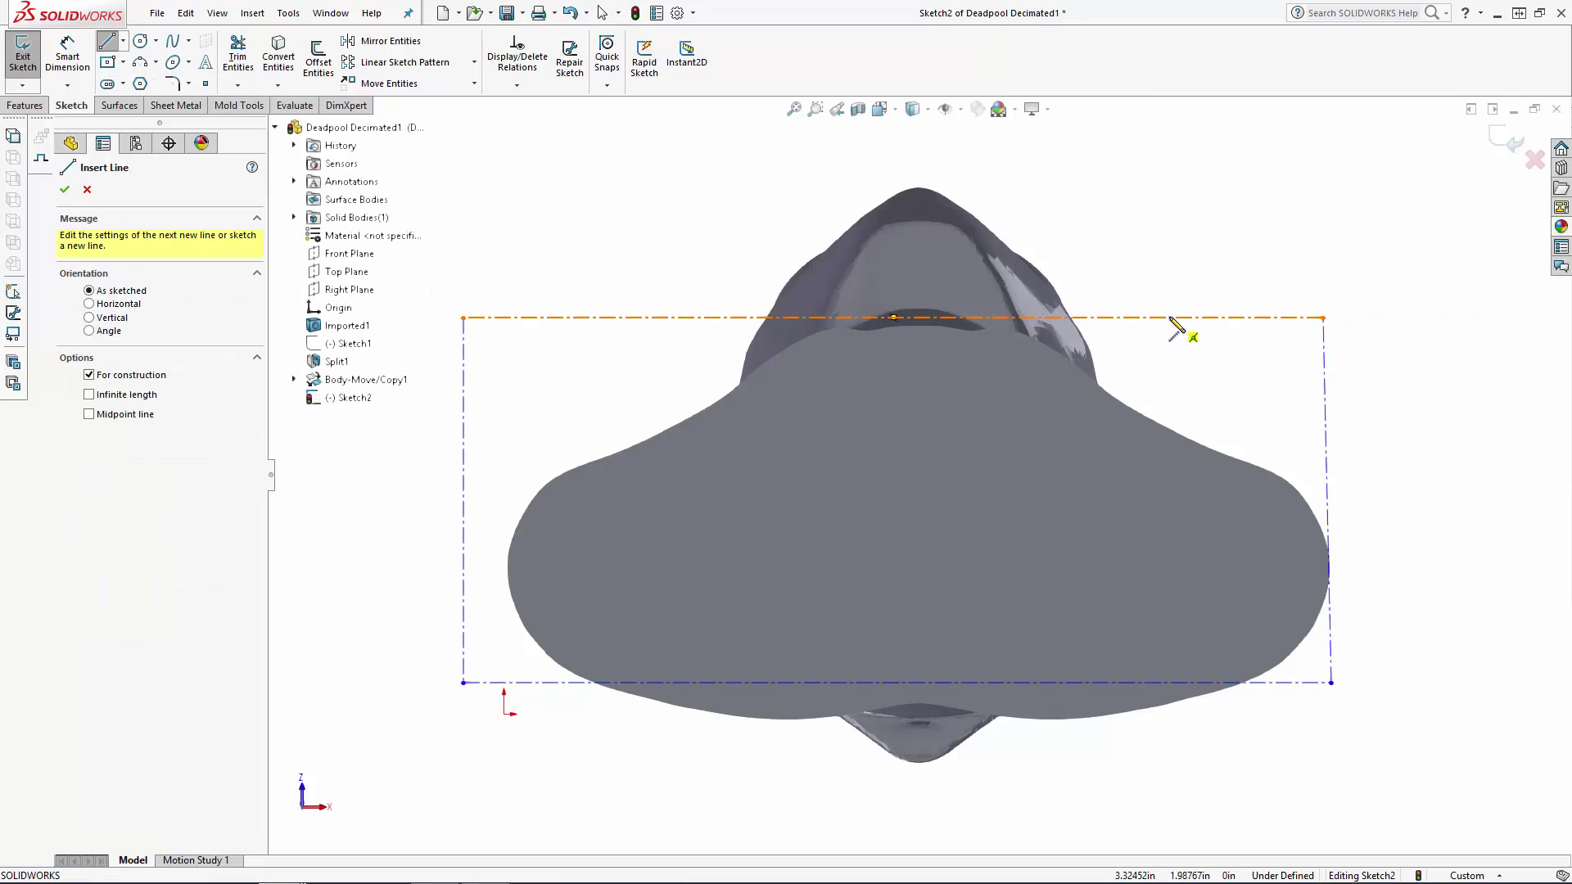
click(895, 318)
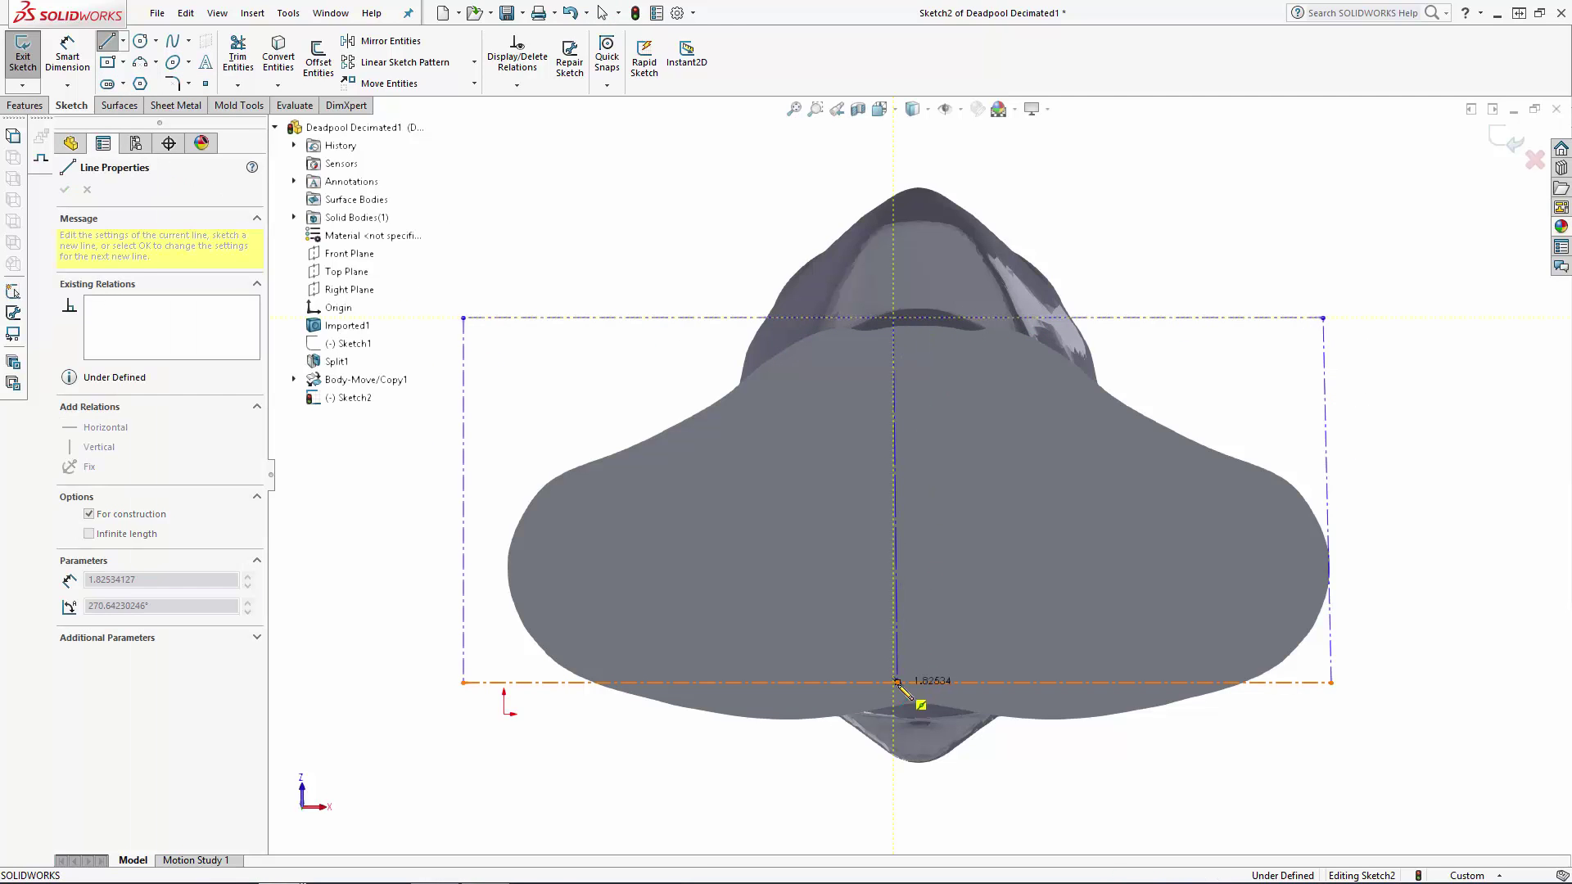
click(898, 682)
key(Escape)
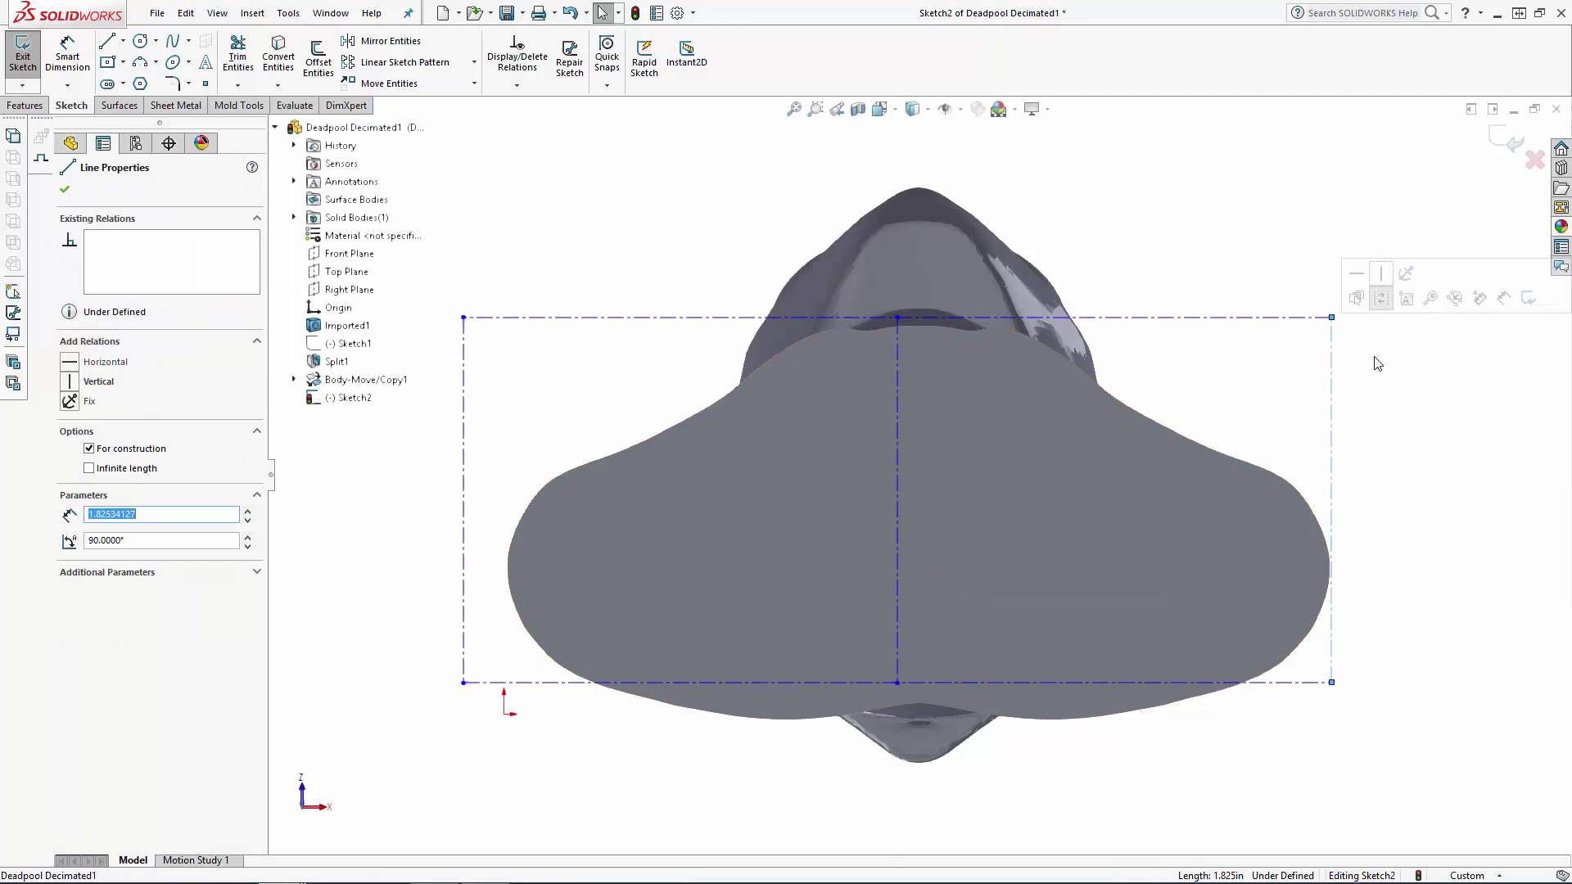
click(1381, 273)
Step: Make the frame's right side coincident with the outermost vertex on the right edge of the base
click(1333, 582)
scroll(1391, 589, down, 8)
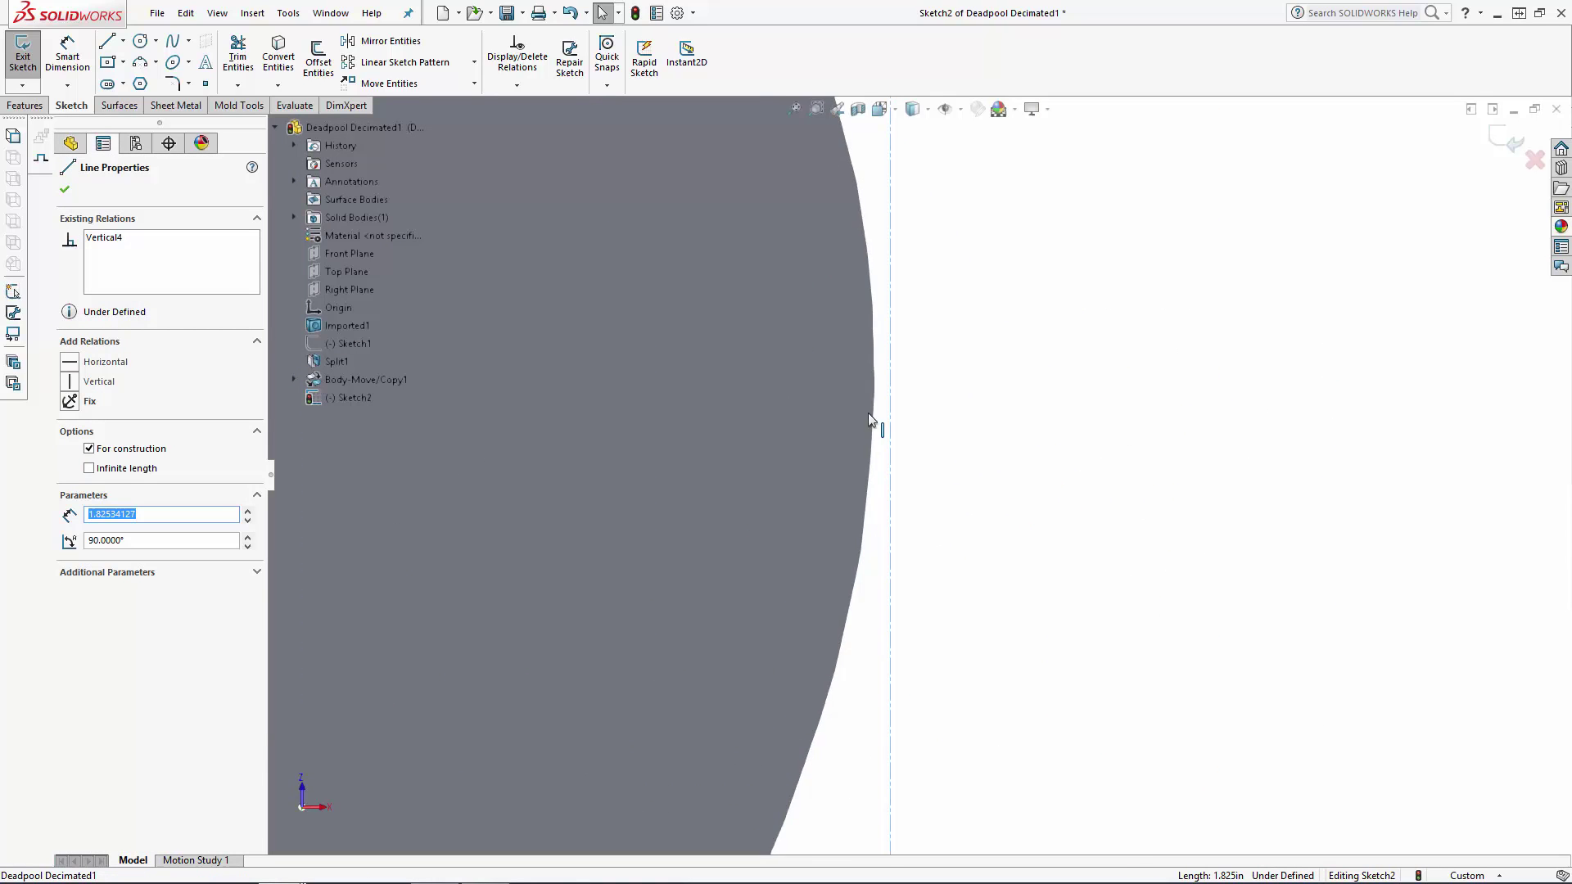
scroll(868, 416, down, 5)
ctrl+click(793, 338)
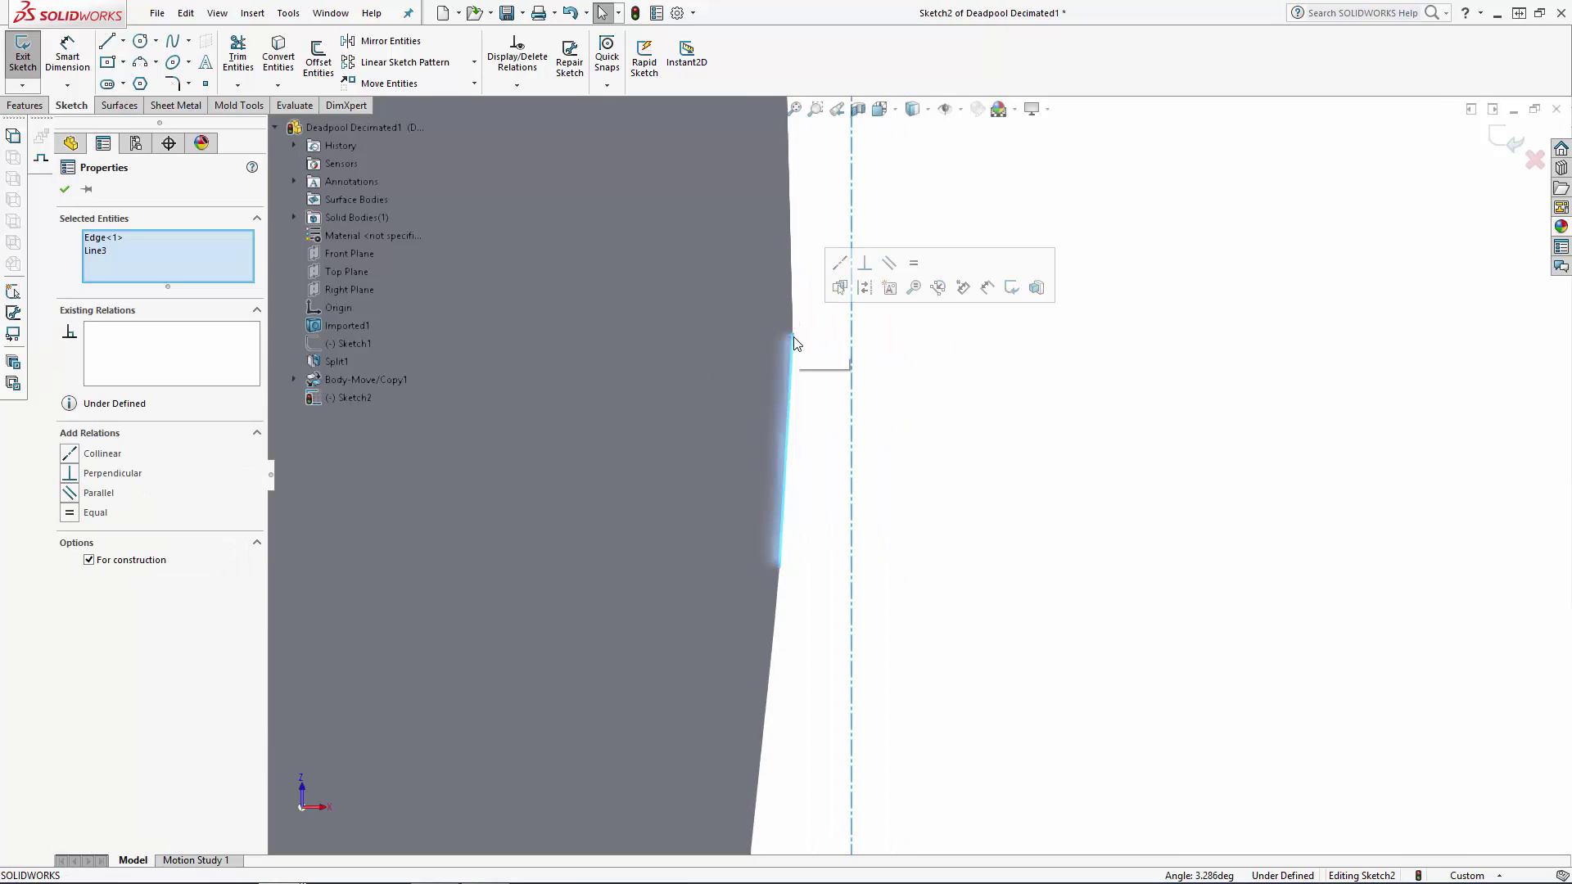
click(793, 334)
ctrl+click(852, 343)
click(70, 473)
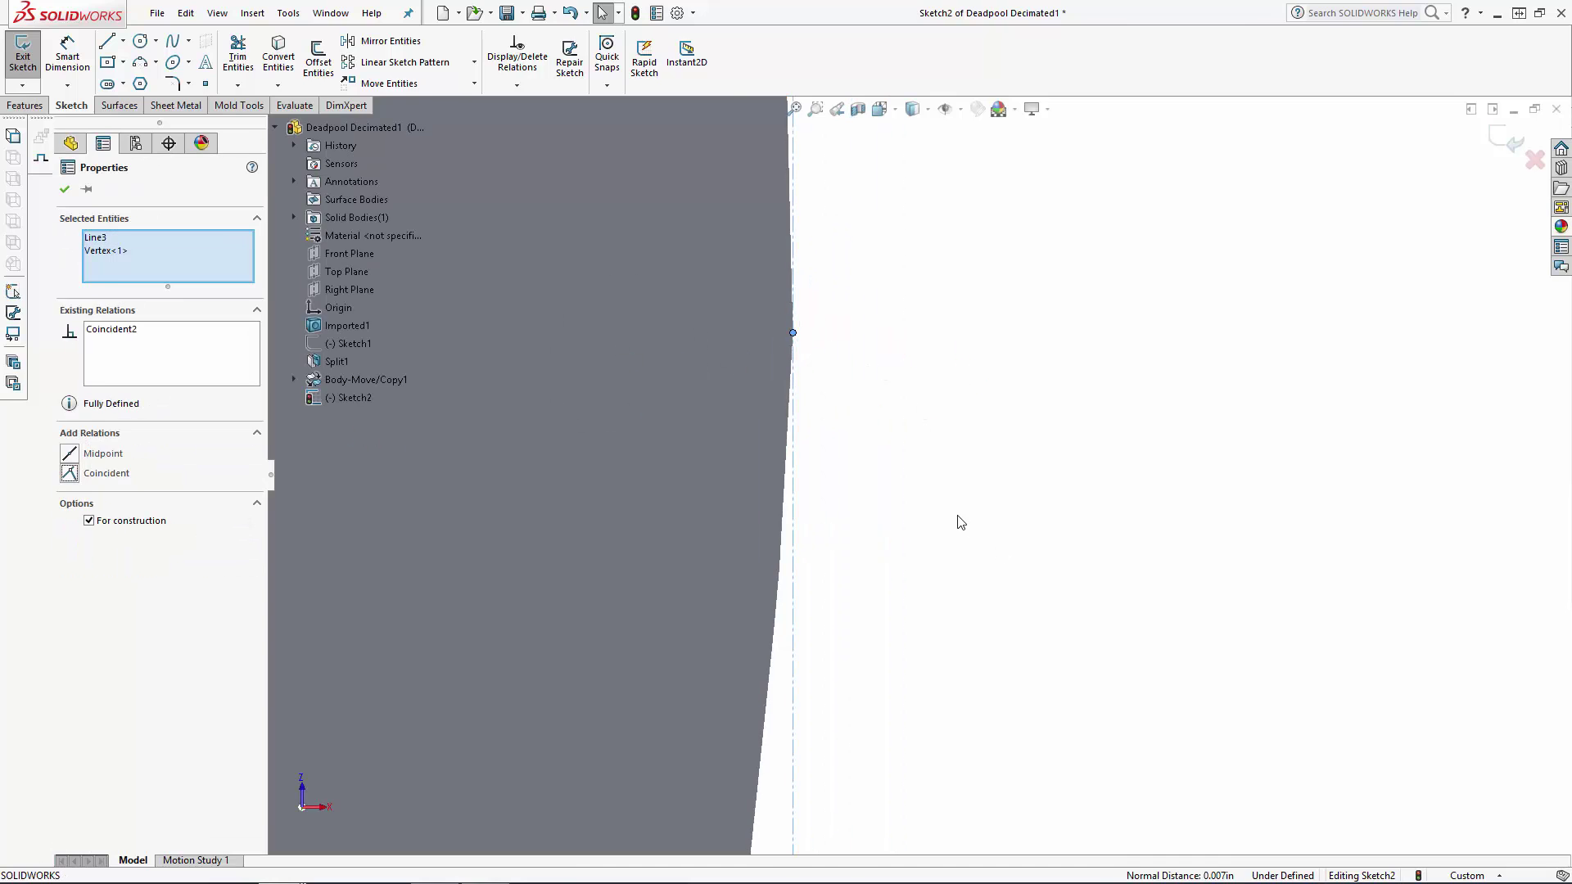
click(962, 523)
Step: Make the frame's left side coincident with the outermost vertex on the left edge of the base
scroll(960, 519, up, 8)
scroll(769, 508, down, 7)
click(416, 496)
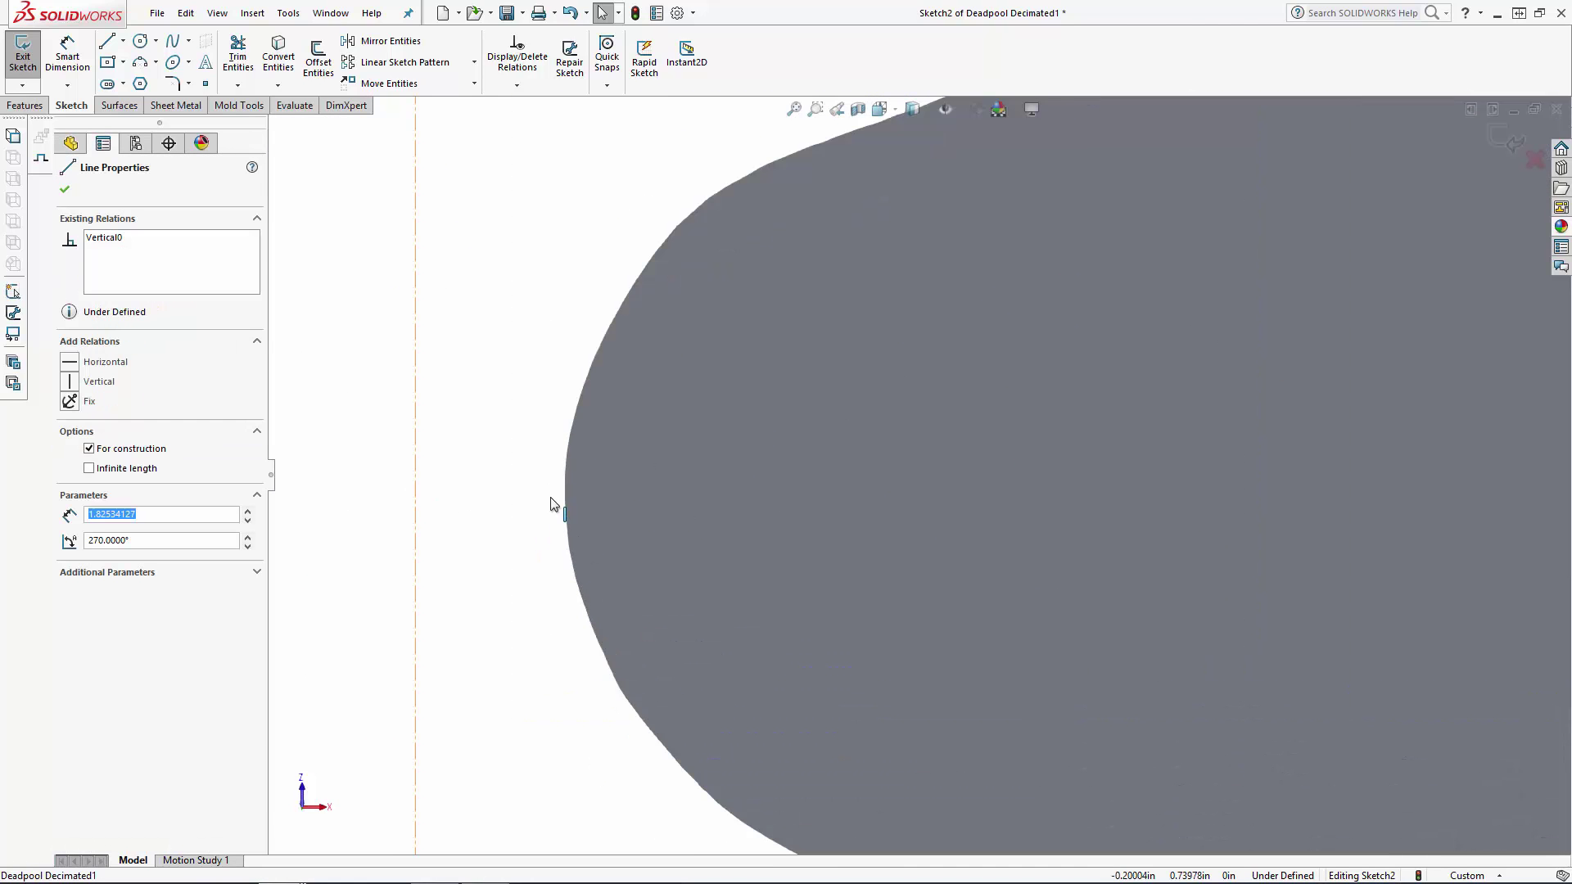
scroll(553, 504, down, 5)
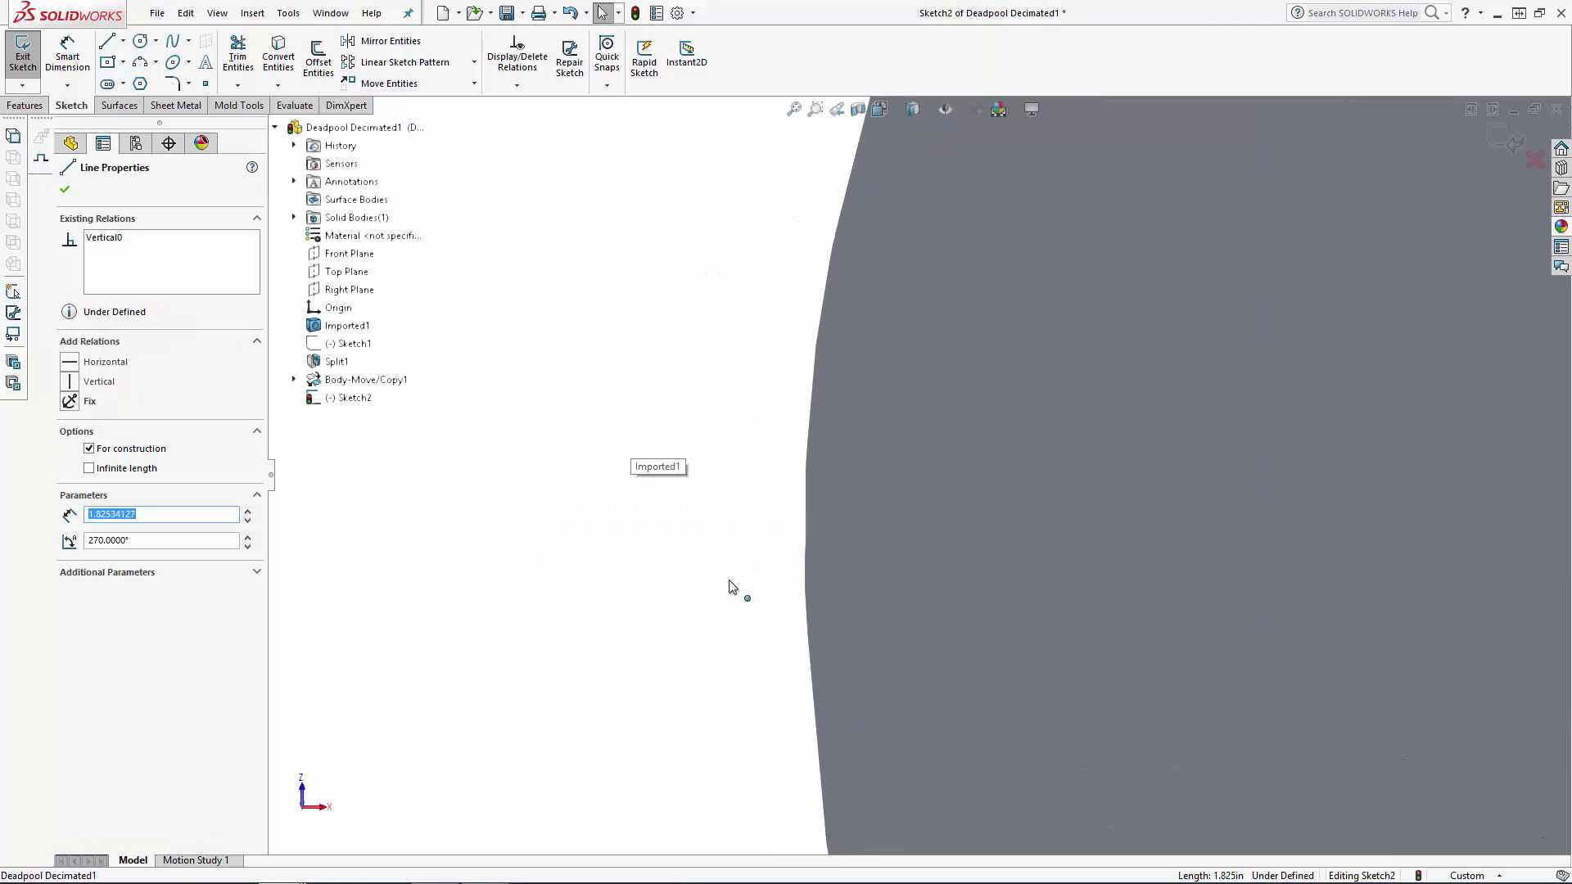
ctrl+click(805, 585)
click(70, 472)
click(628, 593)
Step: Pull the frame's lower, rear line clear of the bust and make it coincident with the base's rearmost vertex
scroll(678, 602, up, 7)
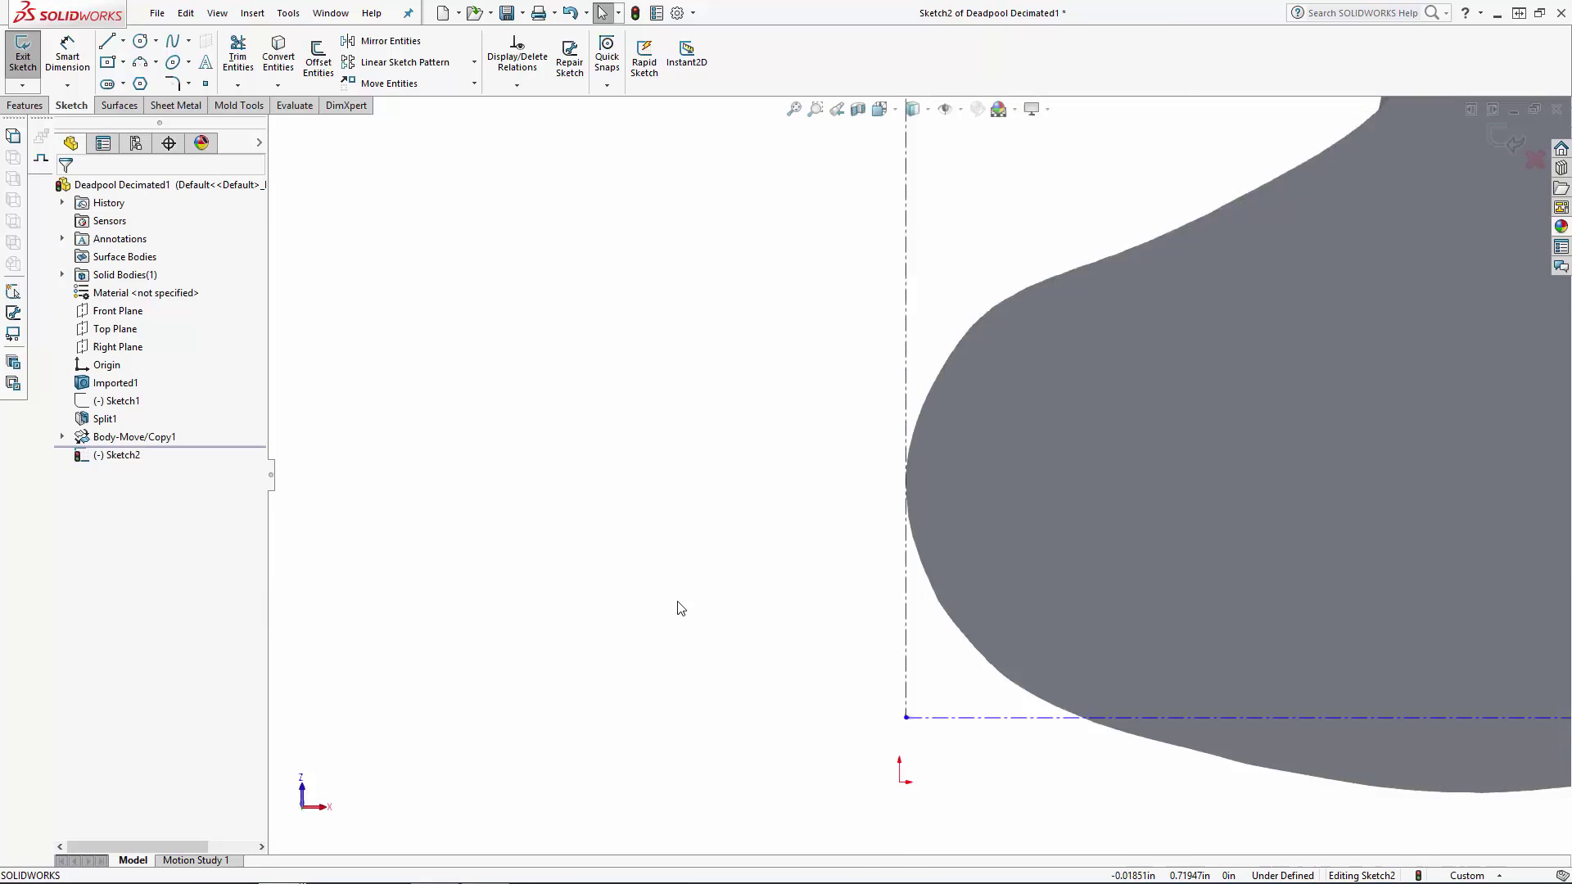
scroll(981, 497, down, 3)
click(978, 577)
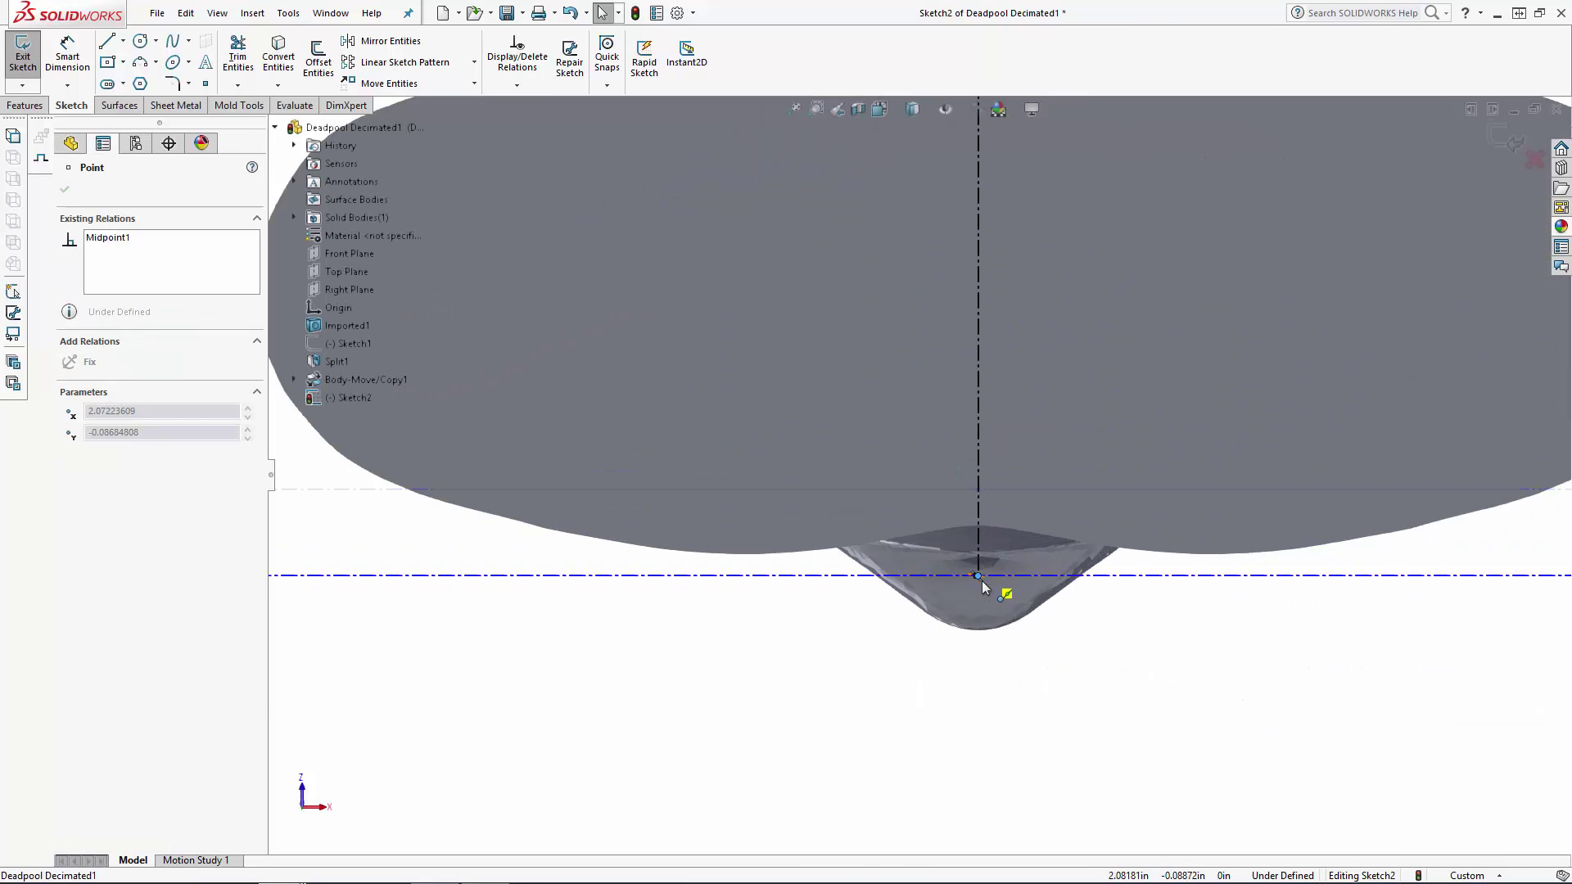
drag(980, 577, 979, 665)
scroll(1203, 573, down, 6)
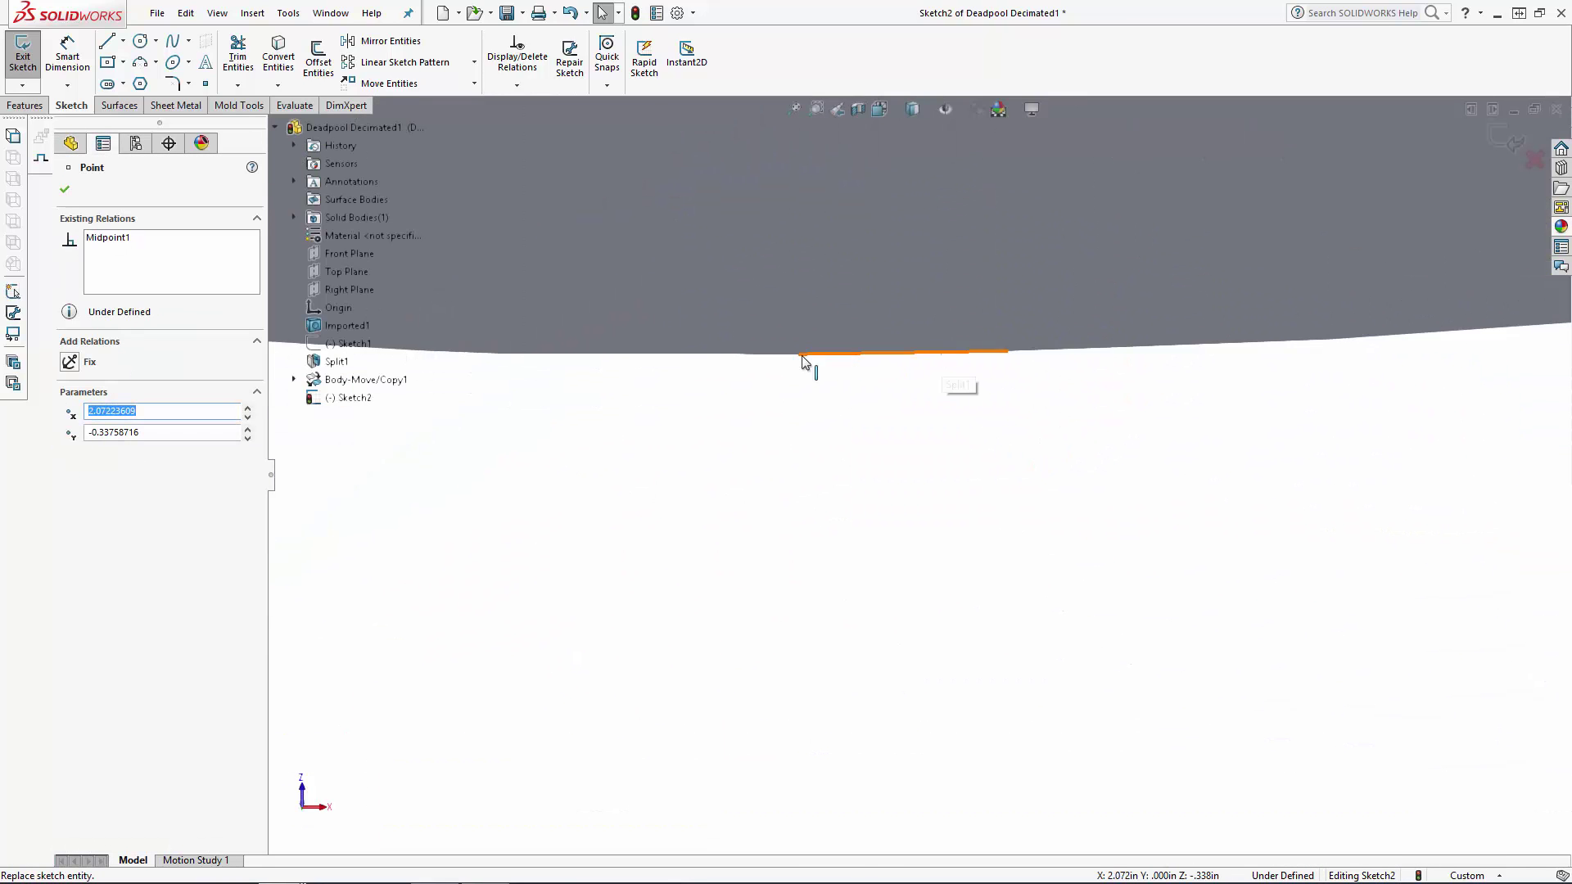
click(842, 533)
scroll(972, 716, up, 5)
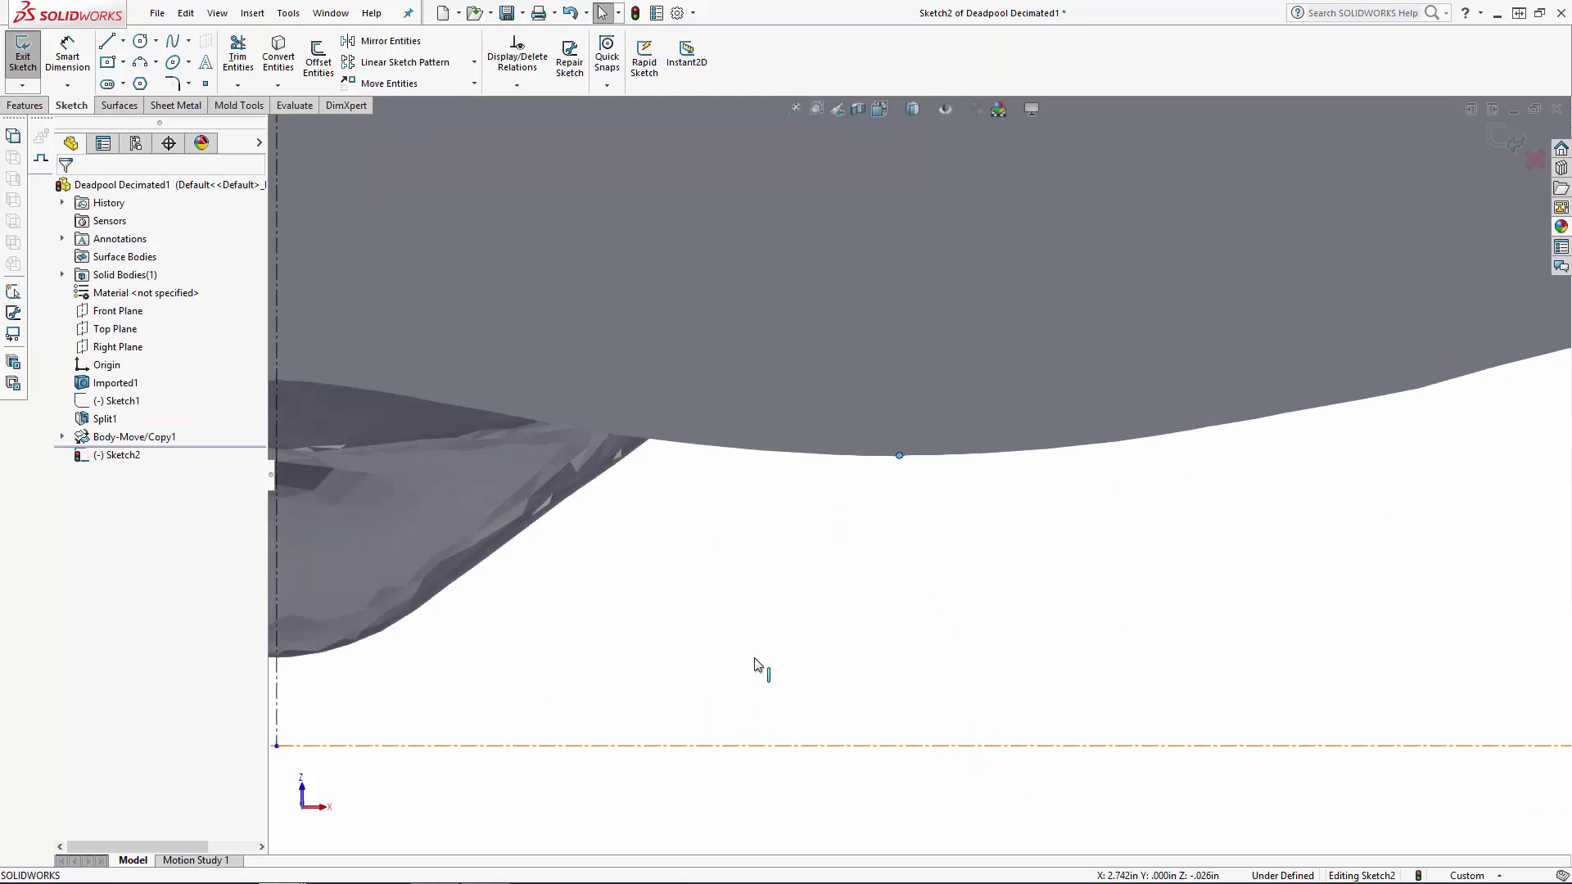
ctrl+click(749, 745)
click(106, 473)
click(884, 710)
Step: Make the midpoint of the frame's upper, front line coincident with the base's front edge at the centerline
scroll(893, 467, up, 8)
scroll(870, 287, down, 8)
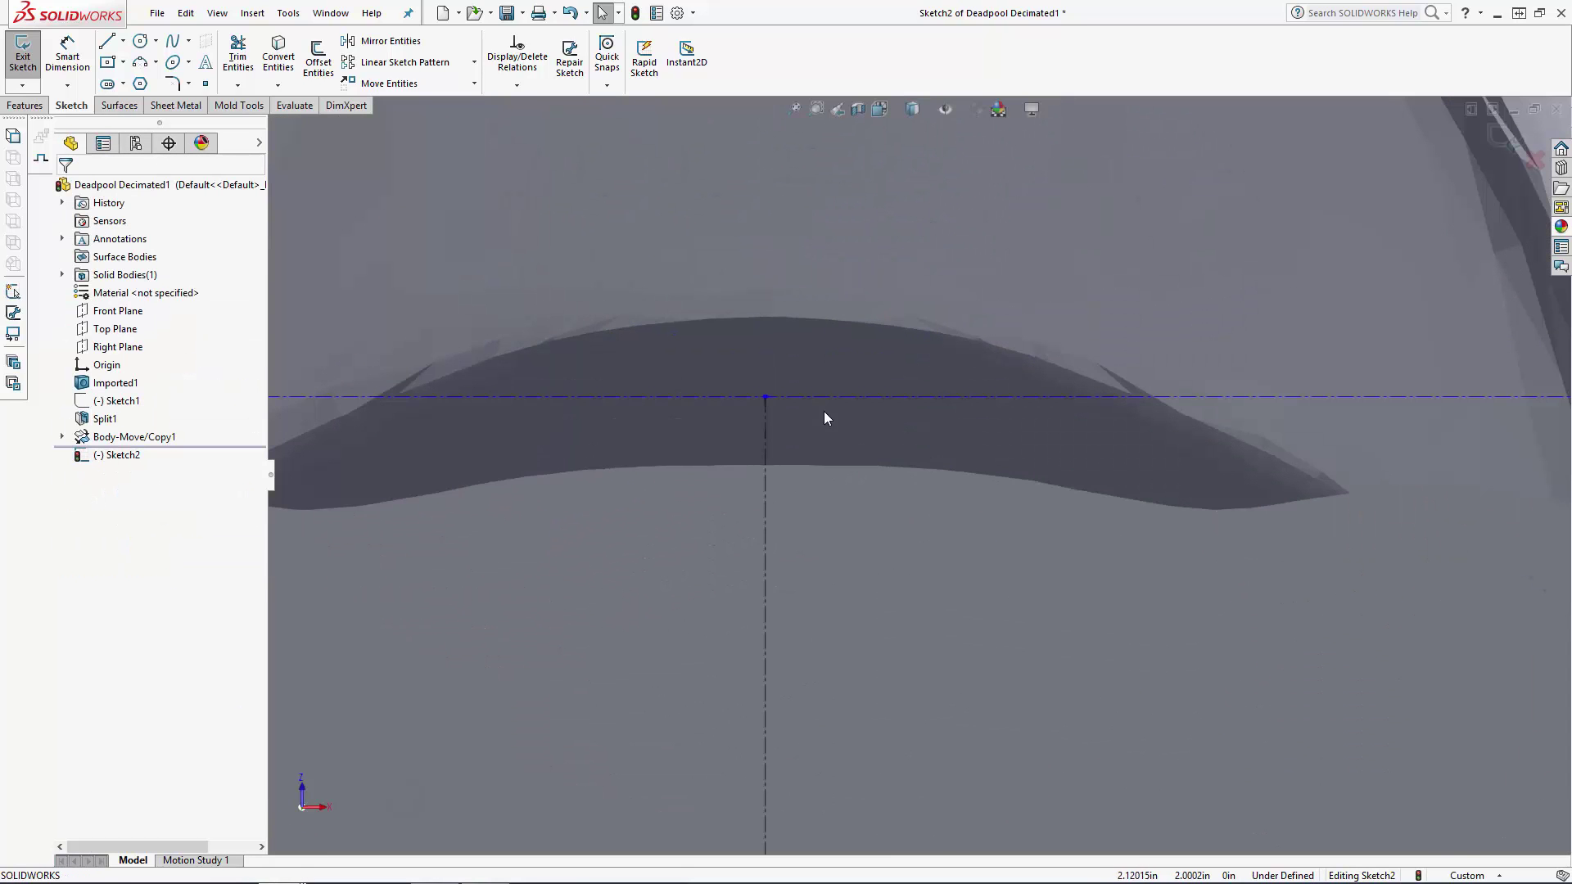
scroll(758, 465, down, 5)
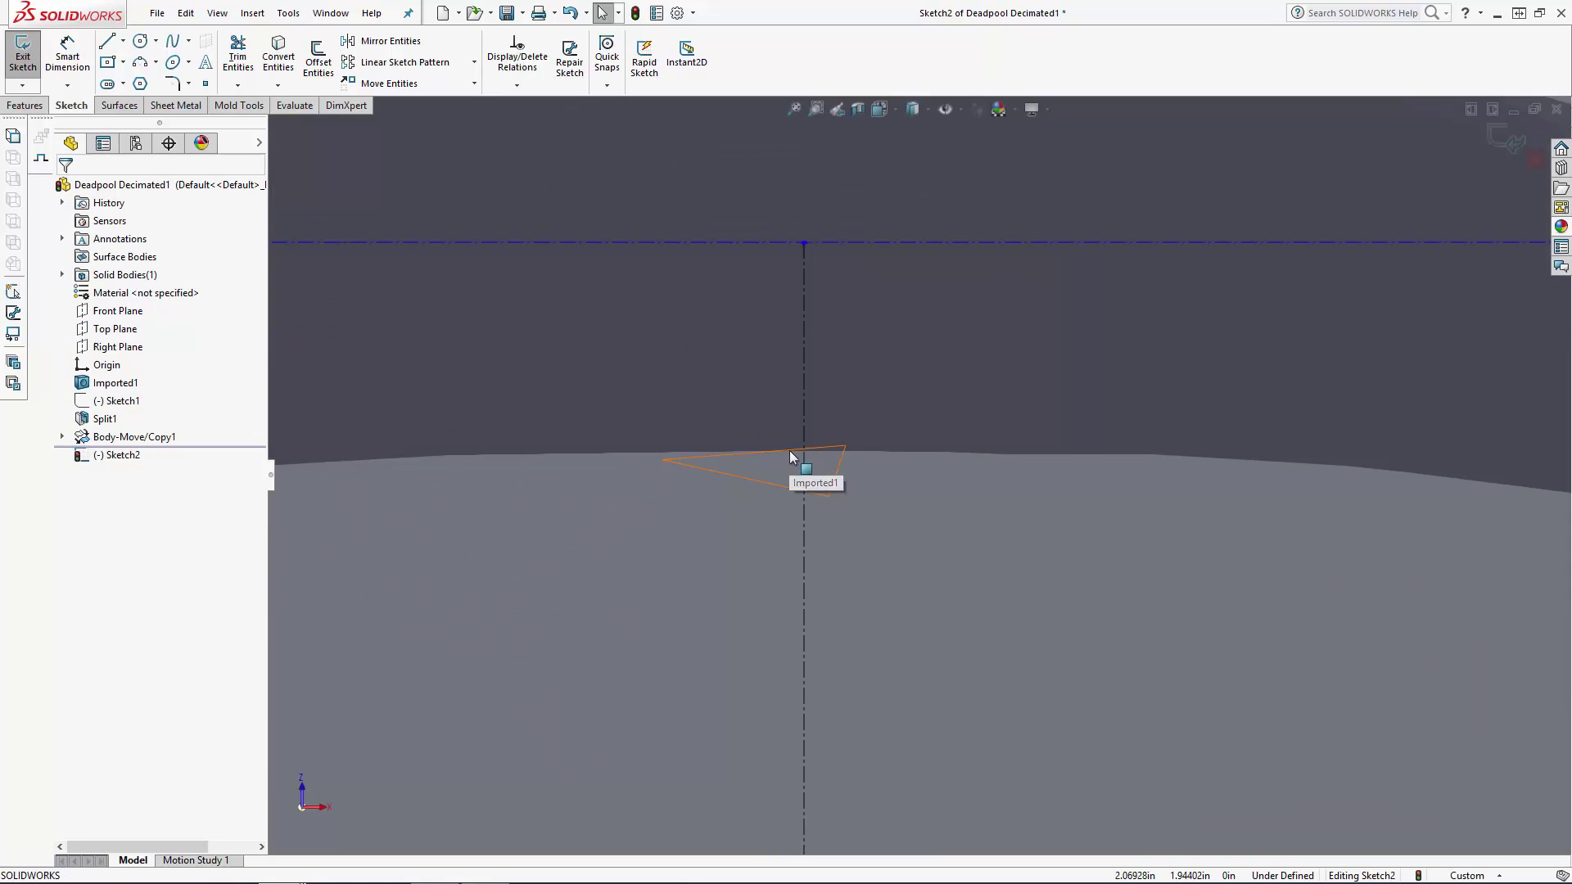
click(789, 450)
ctrl+click(805, 243)
click(70, 474)
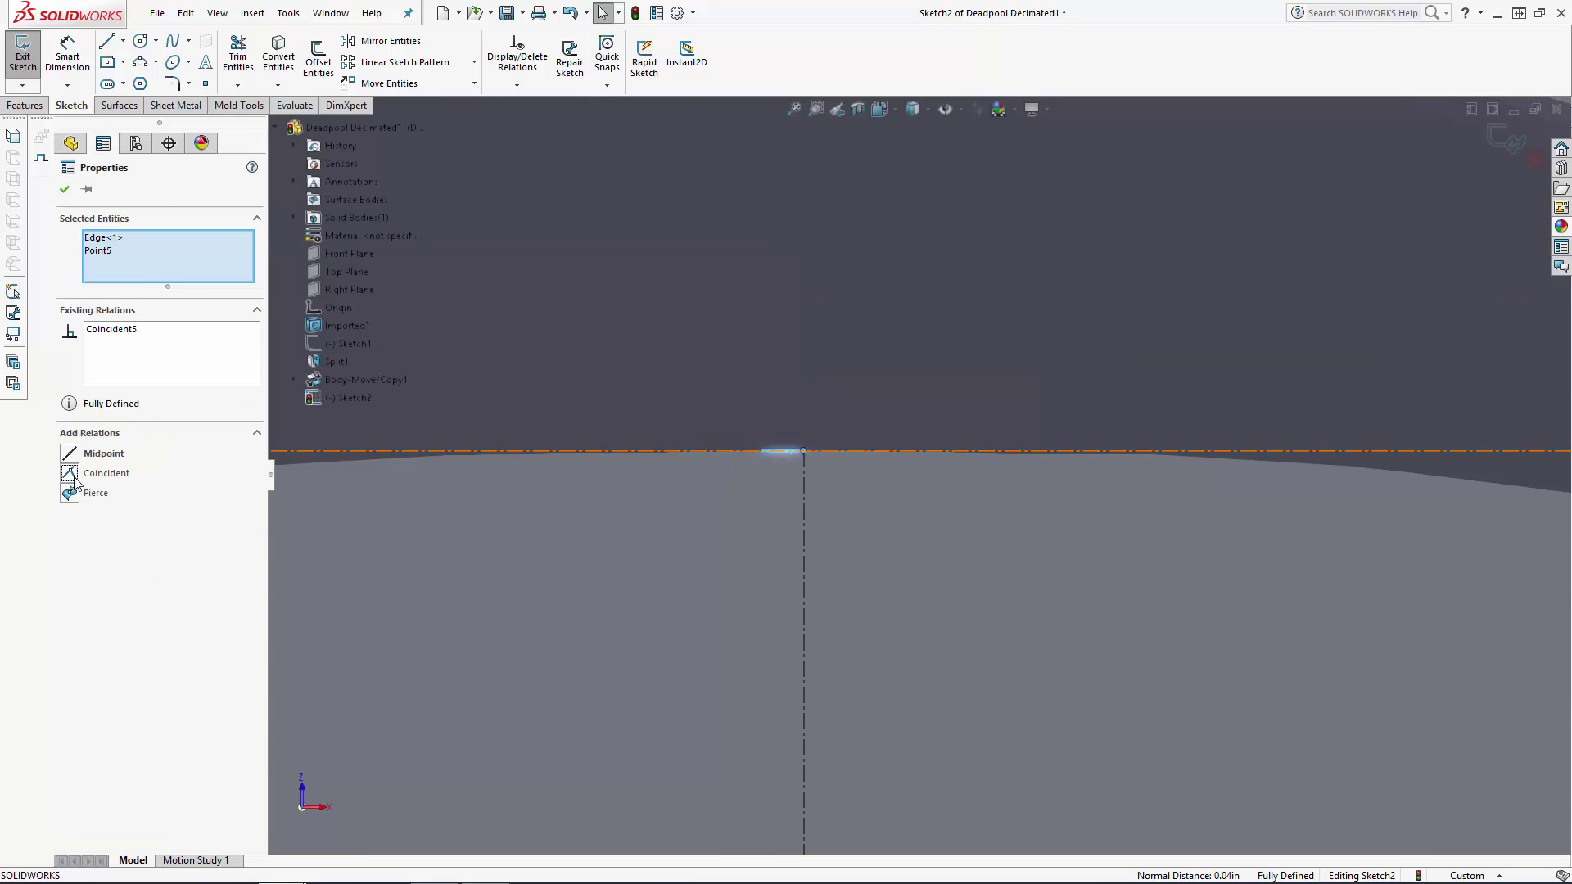
Step: Place a sketch point at the midpoint of the frame's construction centerline and exit the sketch
scroll(958, 579, up, 8)
key(Escape)
click(205, 84)
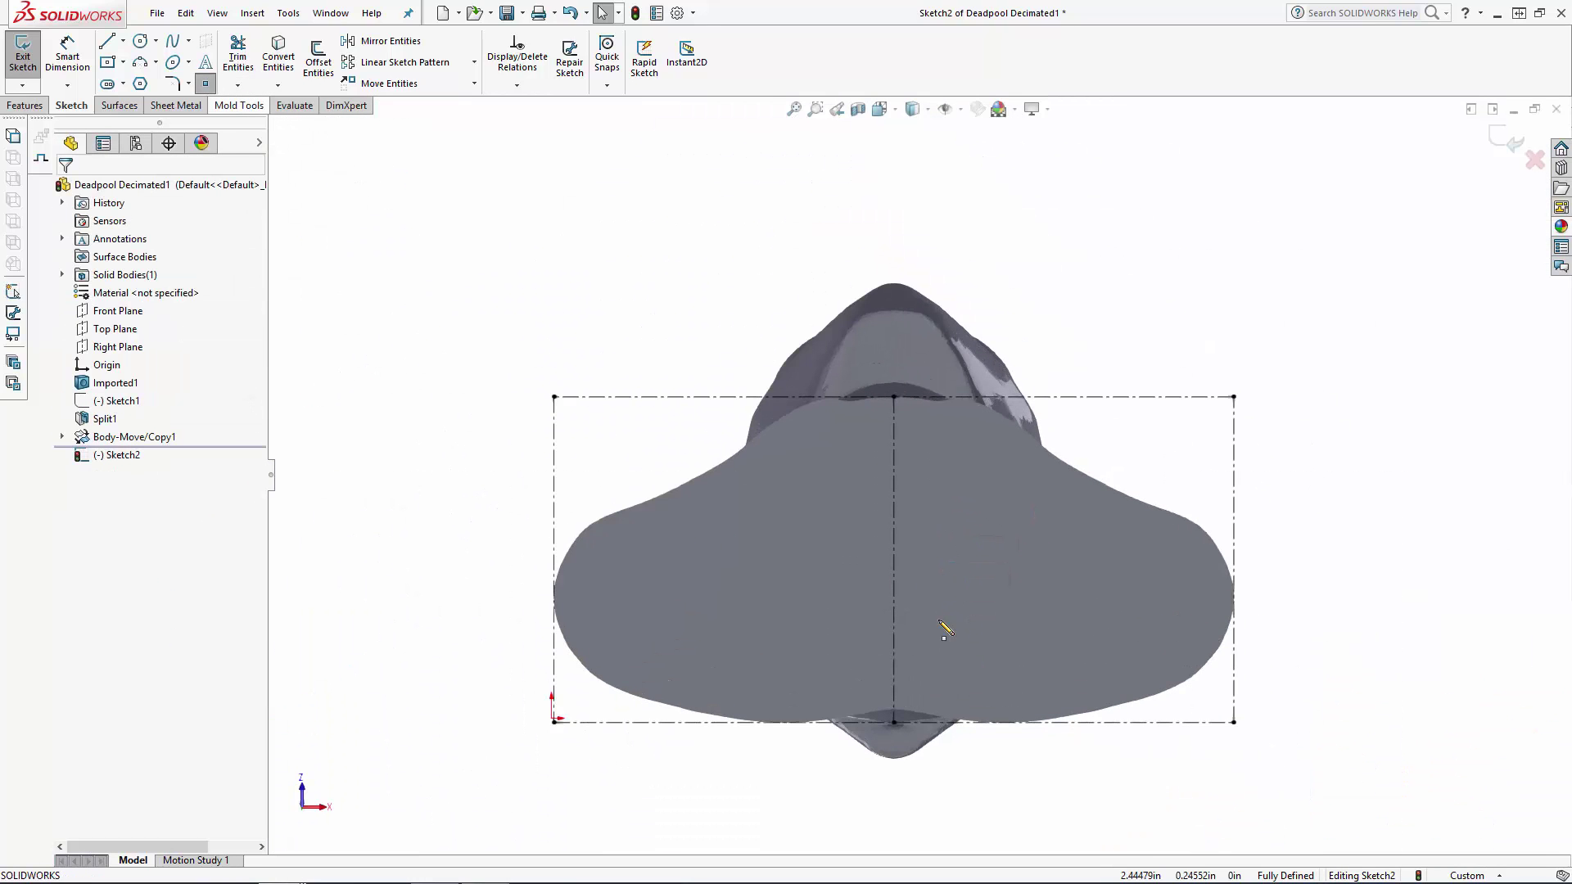
click(895, 561)
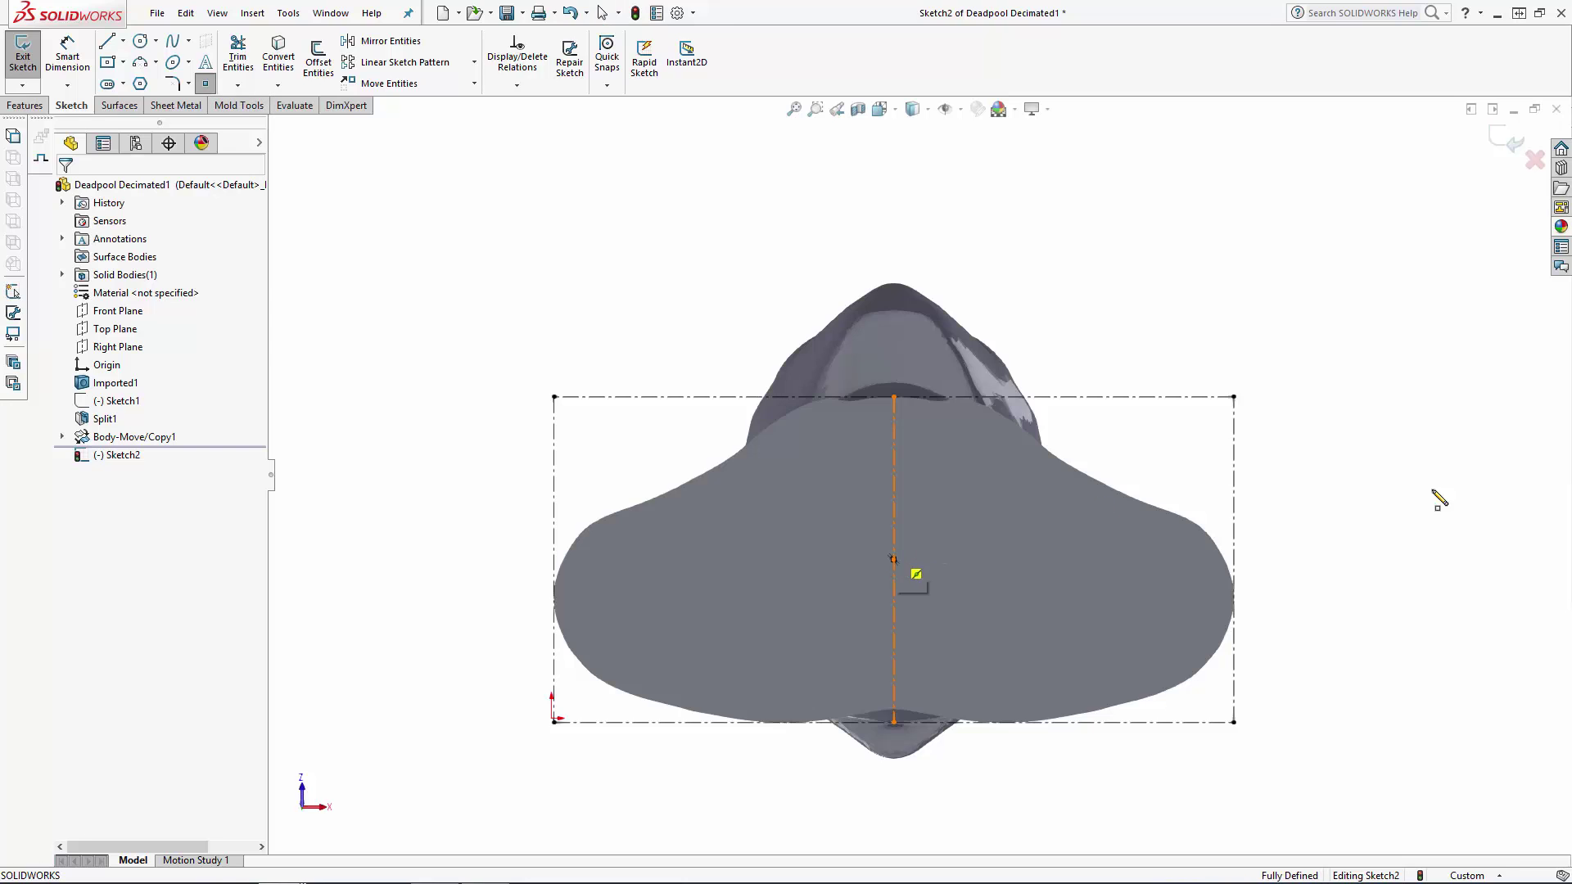
key(Escape)
key(space)
scroll(906, 534, up, 3)
mouse_move(924, 515)
middle_down()
mouse_move(920, 541)
mouse_move(893, 550)
middle_up()
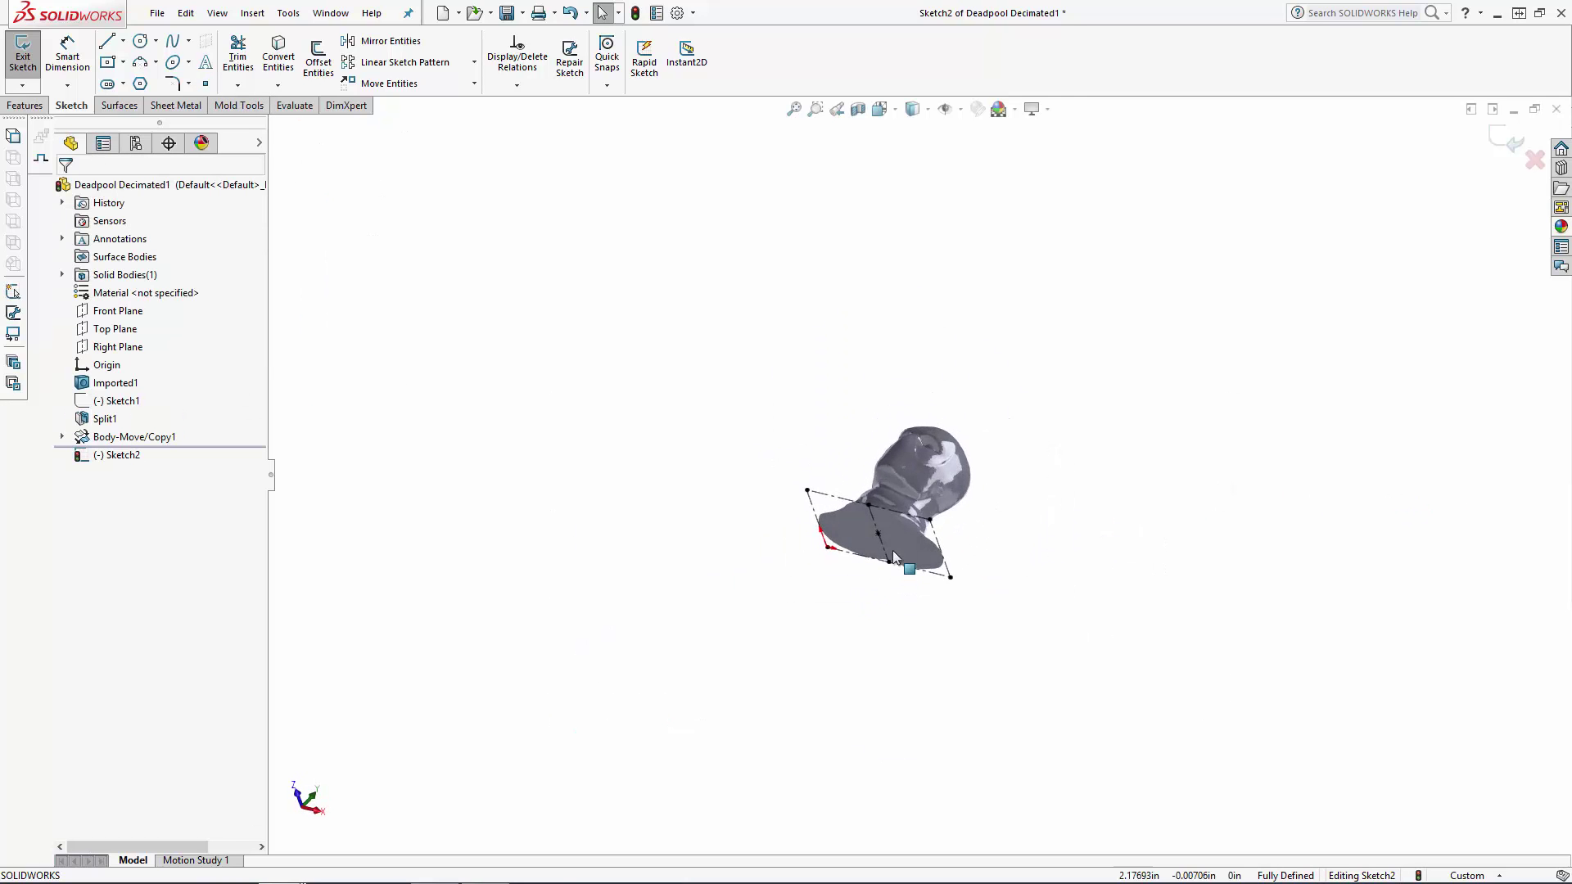
scroll(890, 517, down, 6)
click(1497, 144)
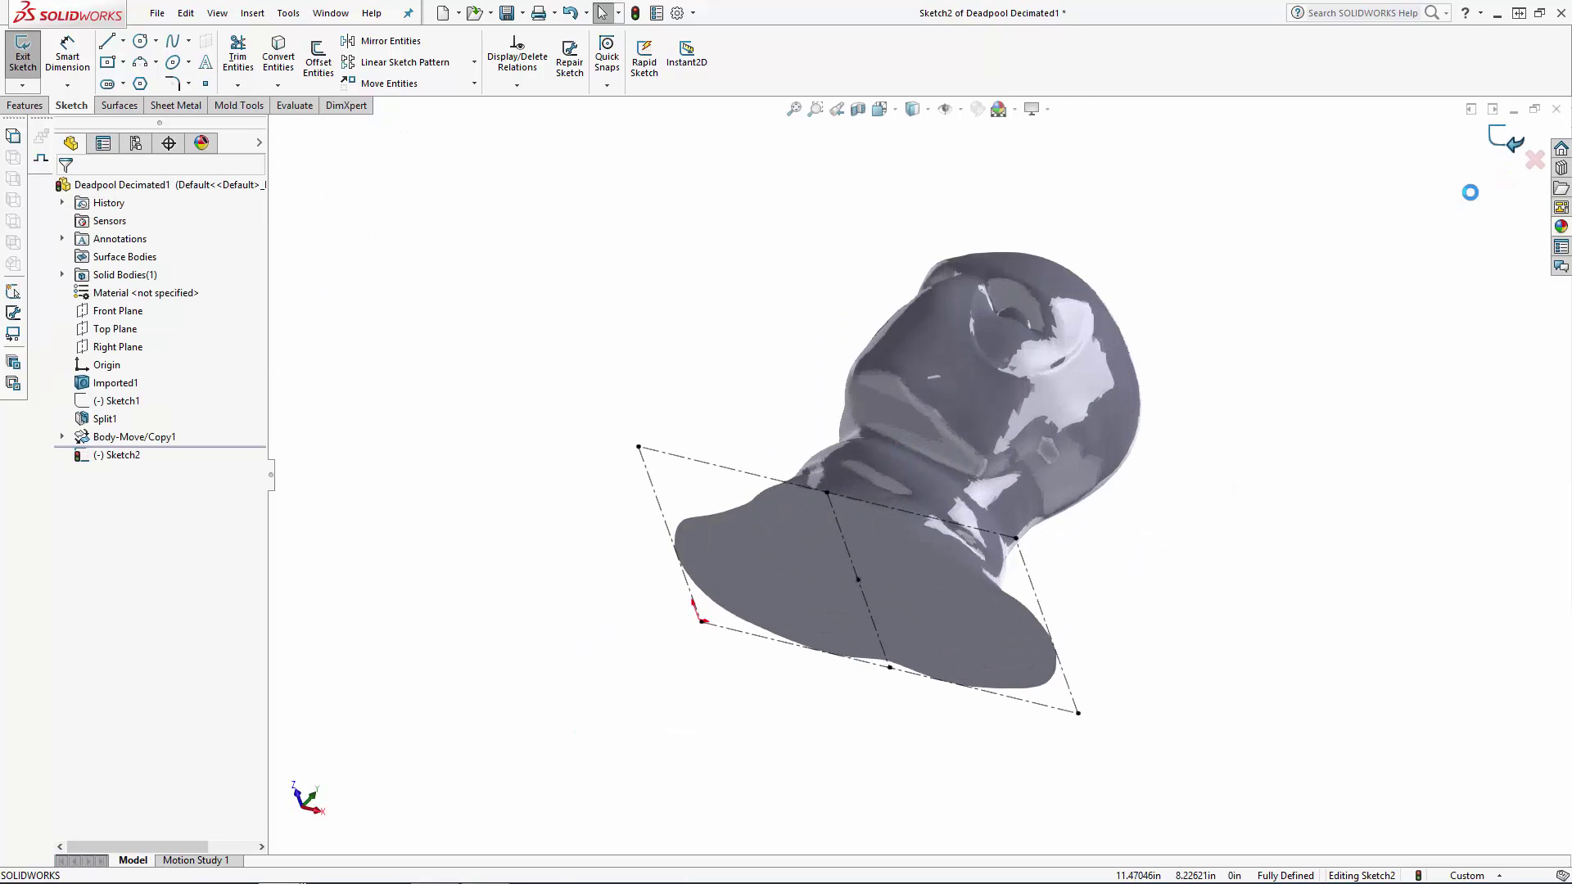
click(1419, 233)
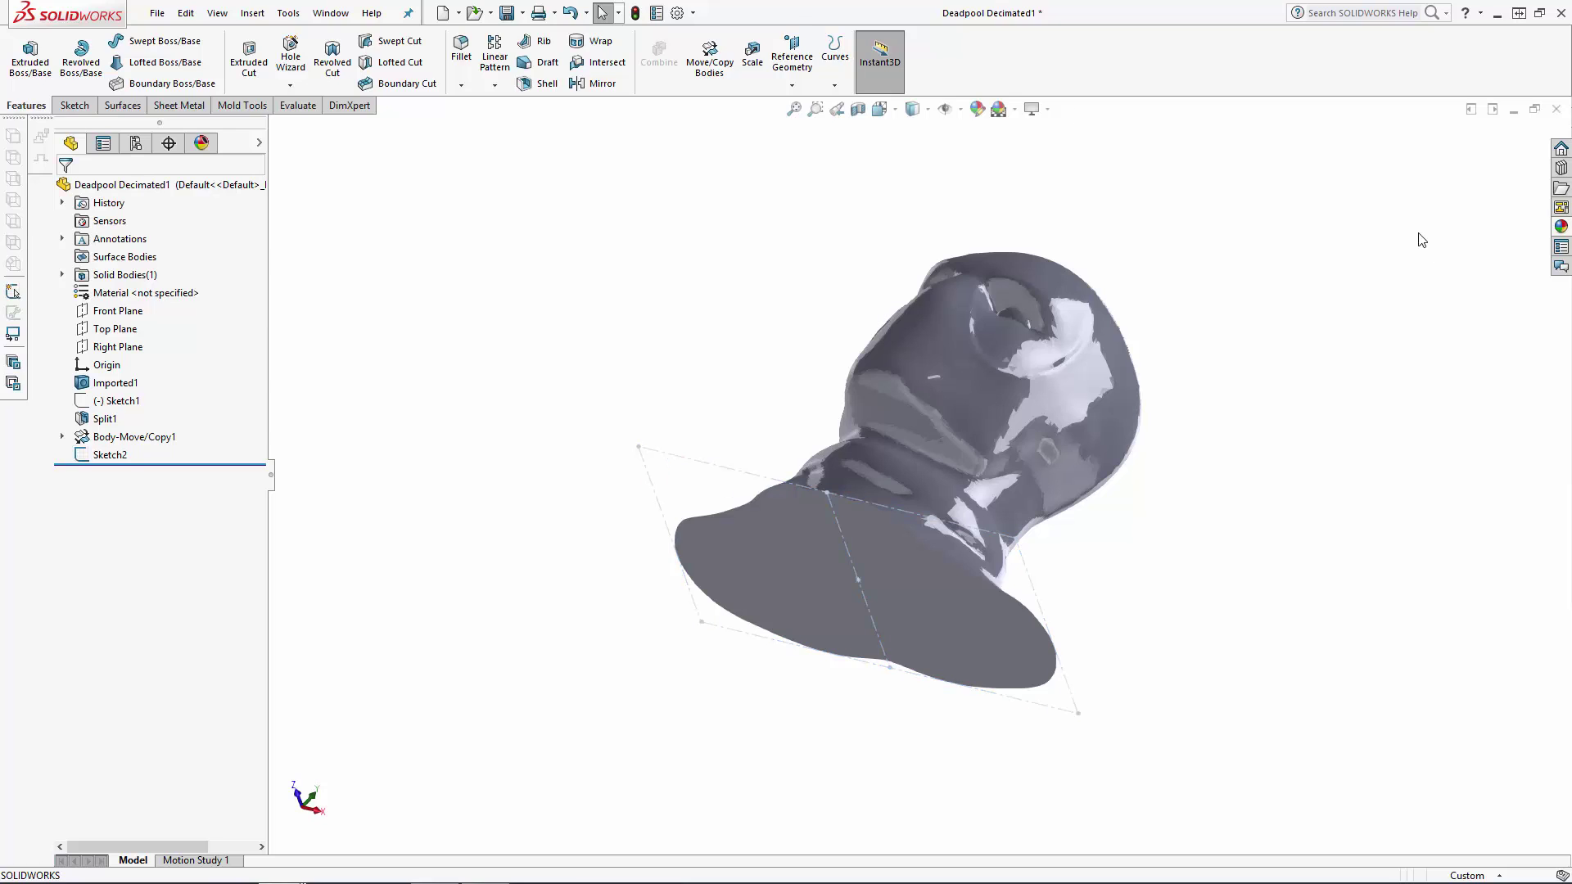
Step: Translate the head's solid body with Move/Copy Bodies from the sketch point at the frame's center to the part origin
click(61, 275)
click(120, 293)
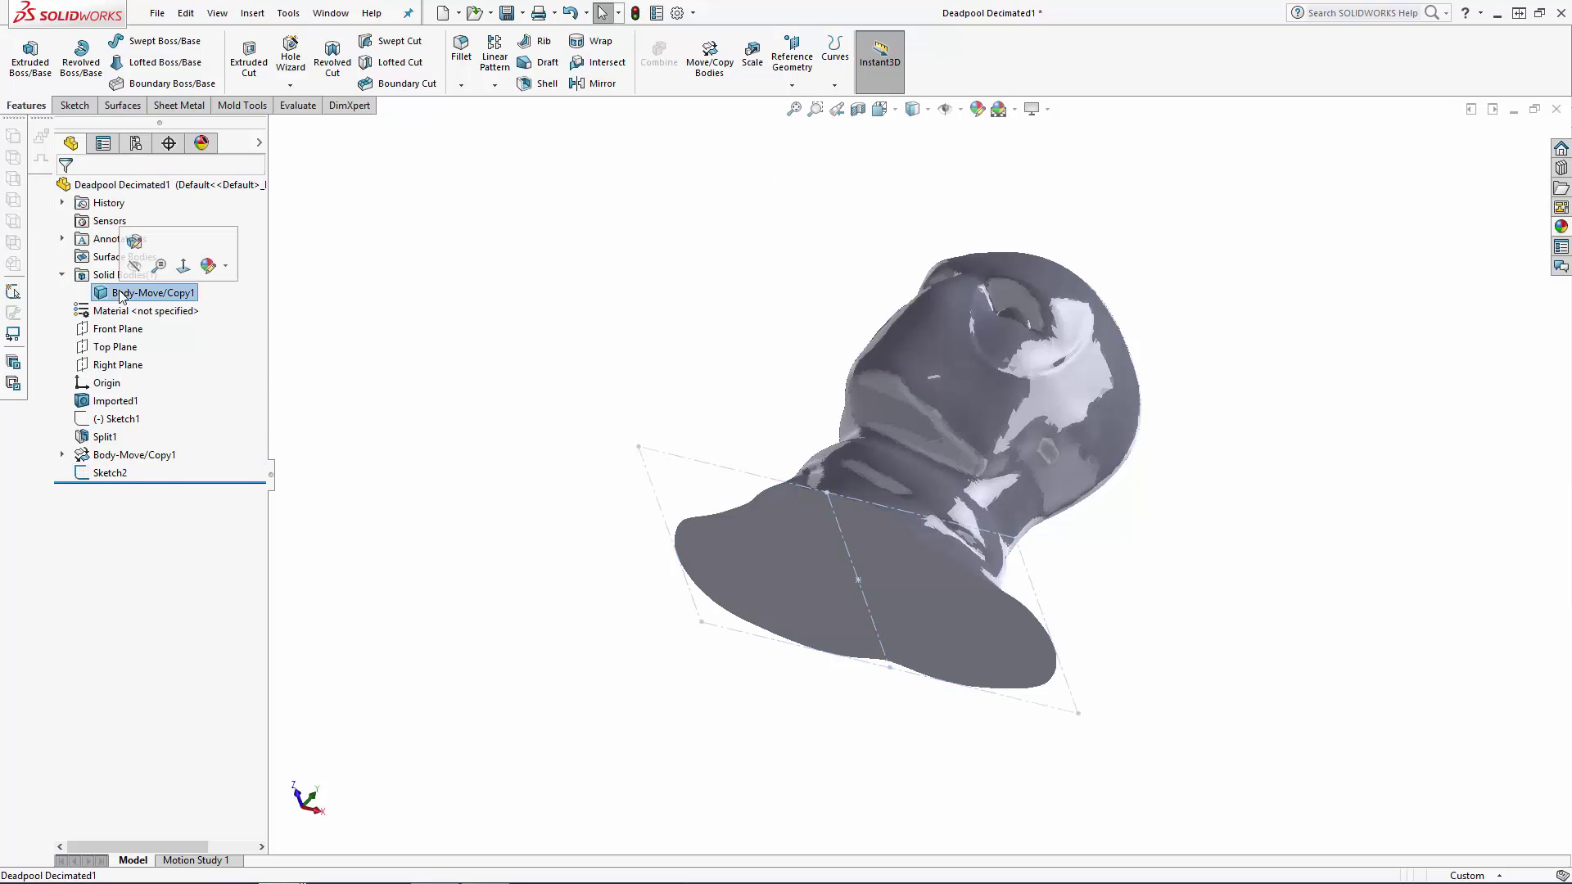
click(709, 65)
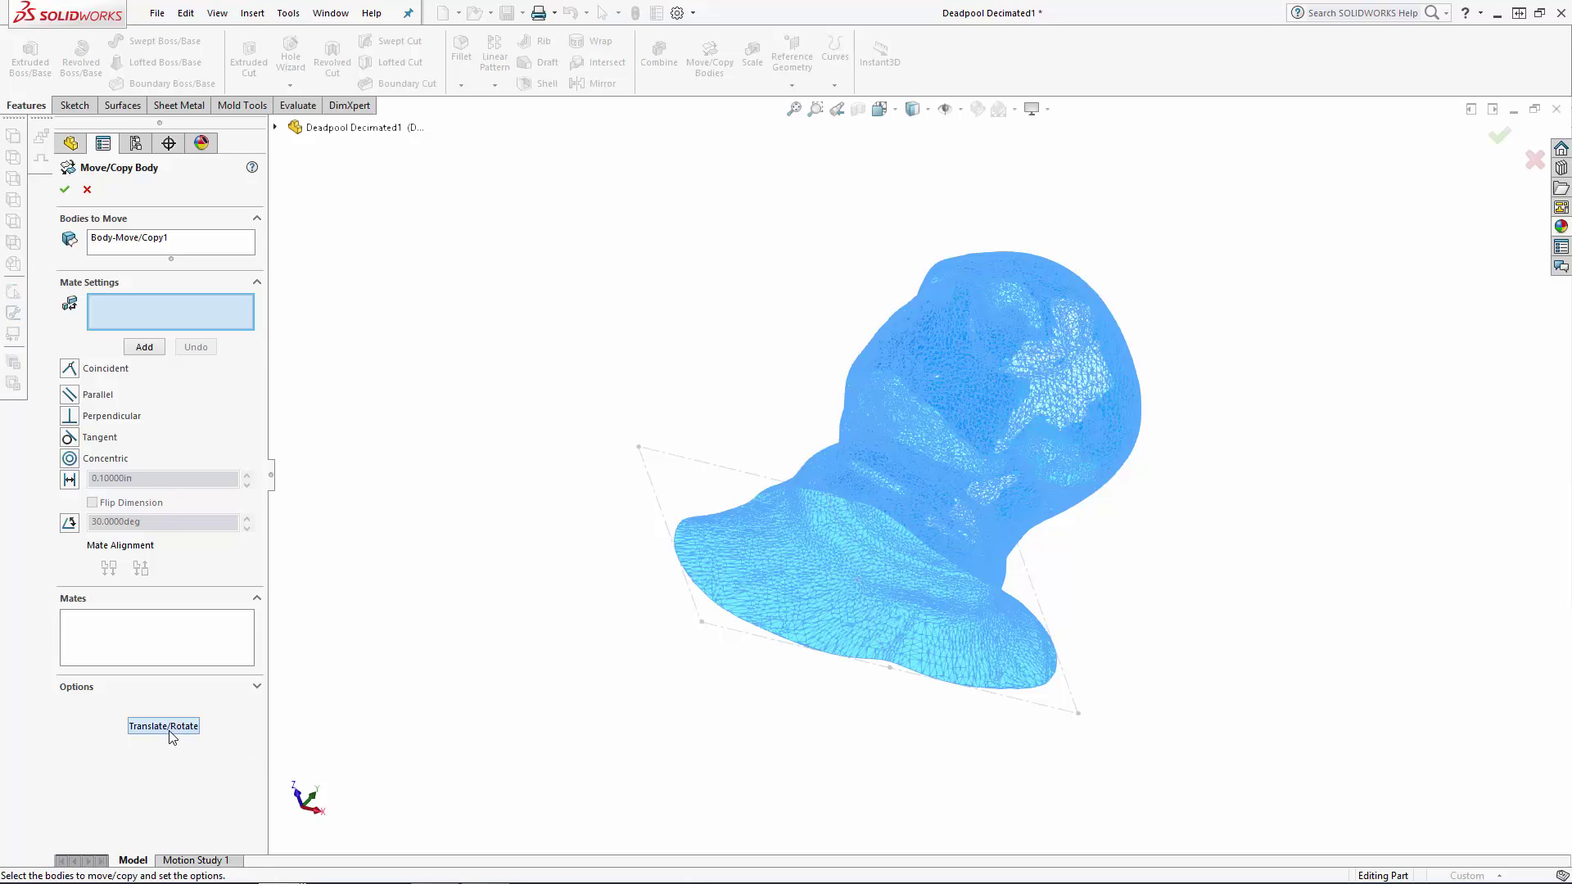
click(163, 726)
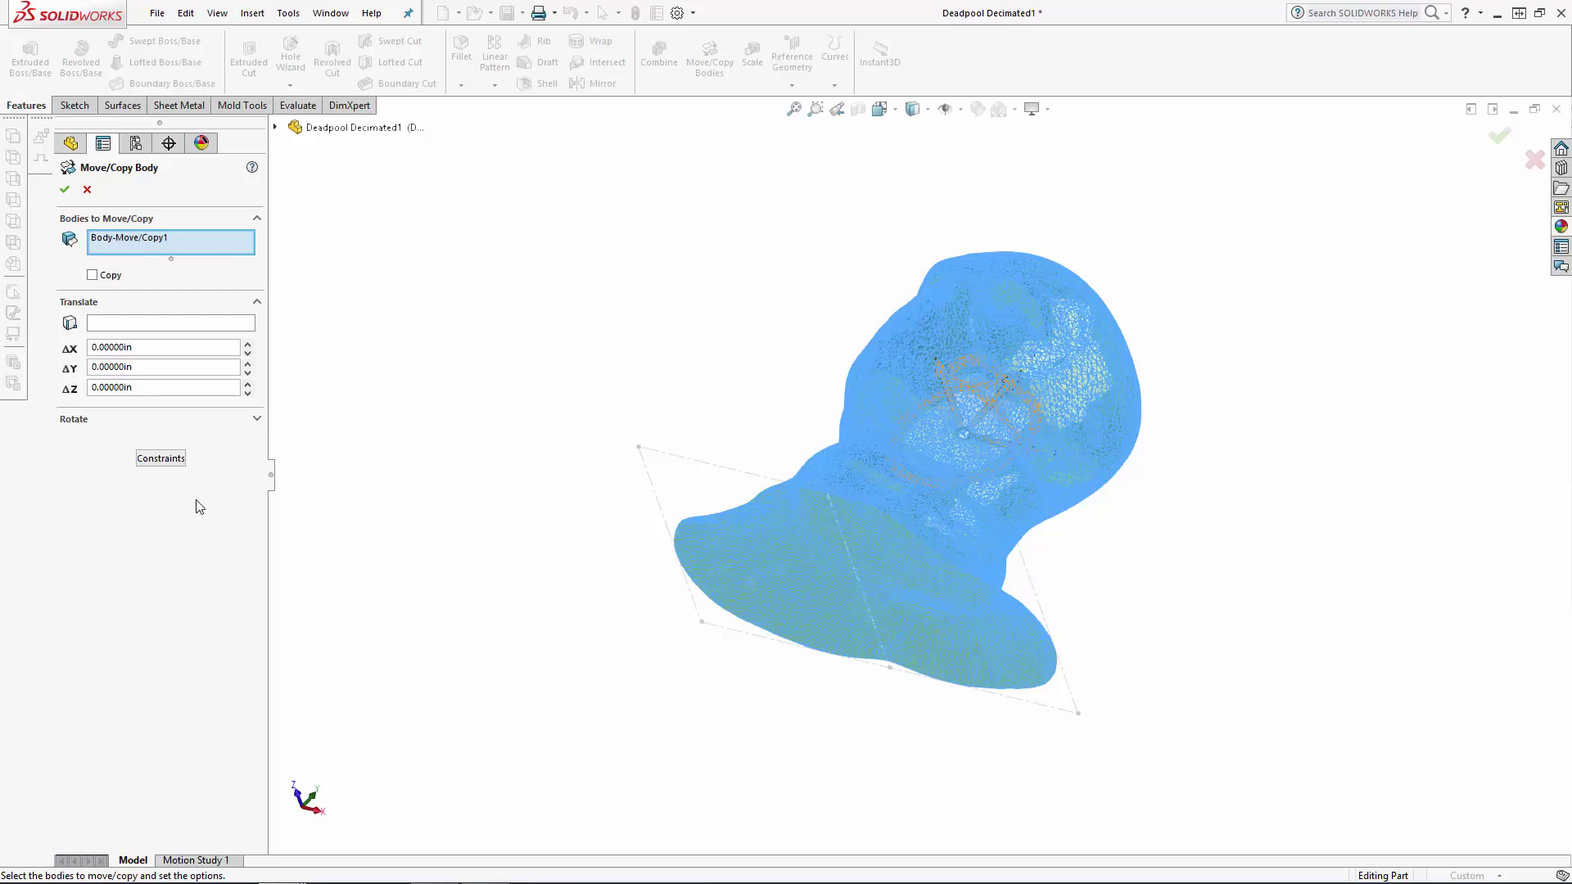
click(131, 324)
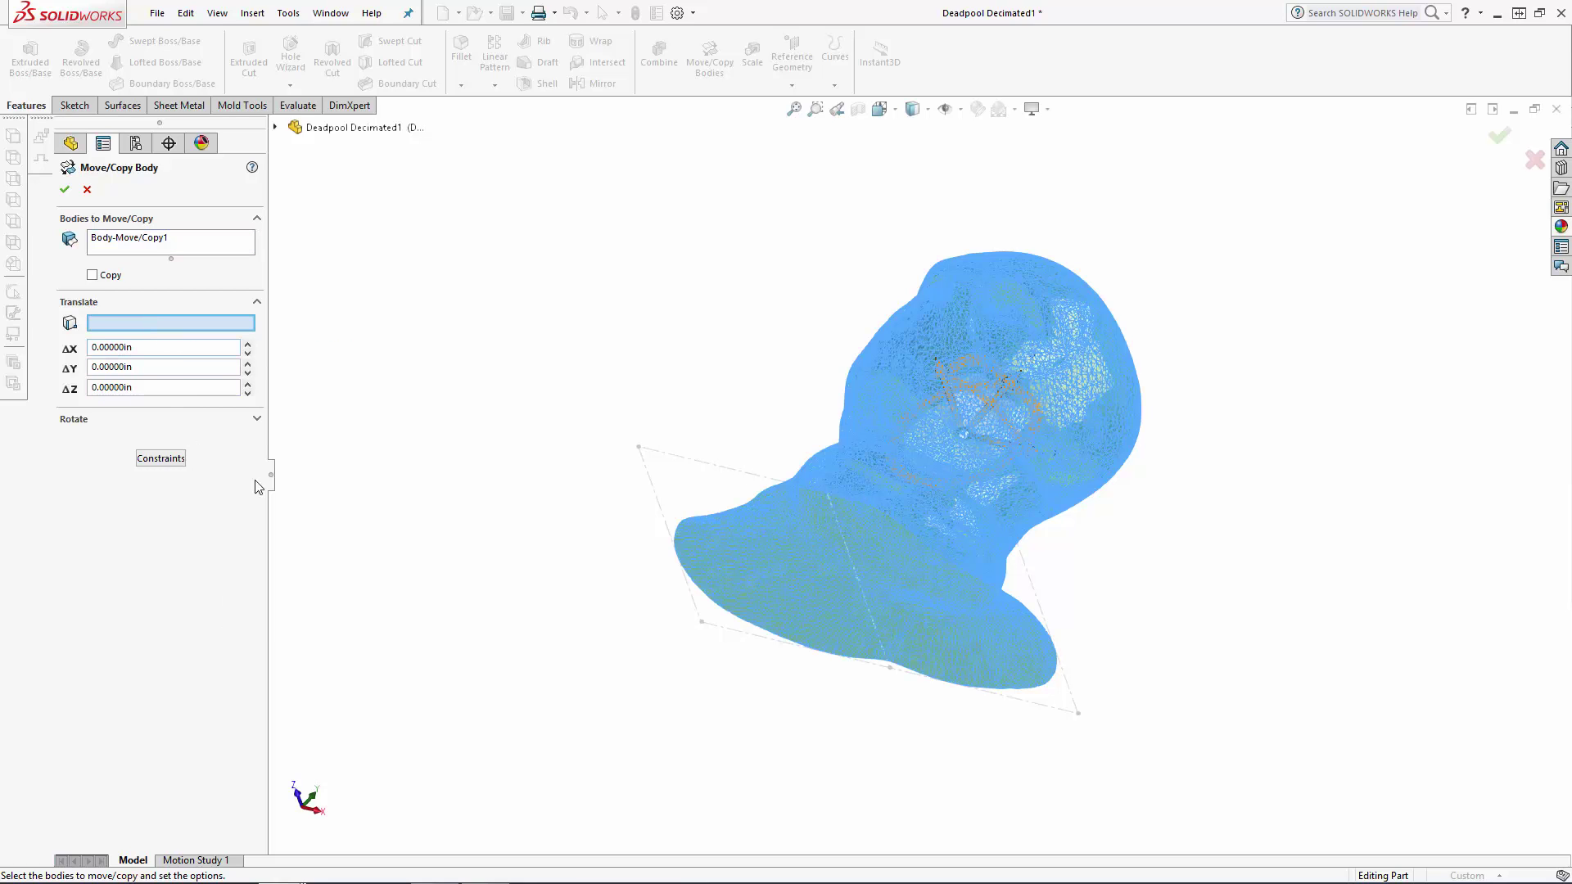
scroll(860, 583, down, 3)
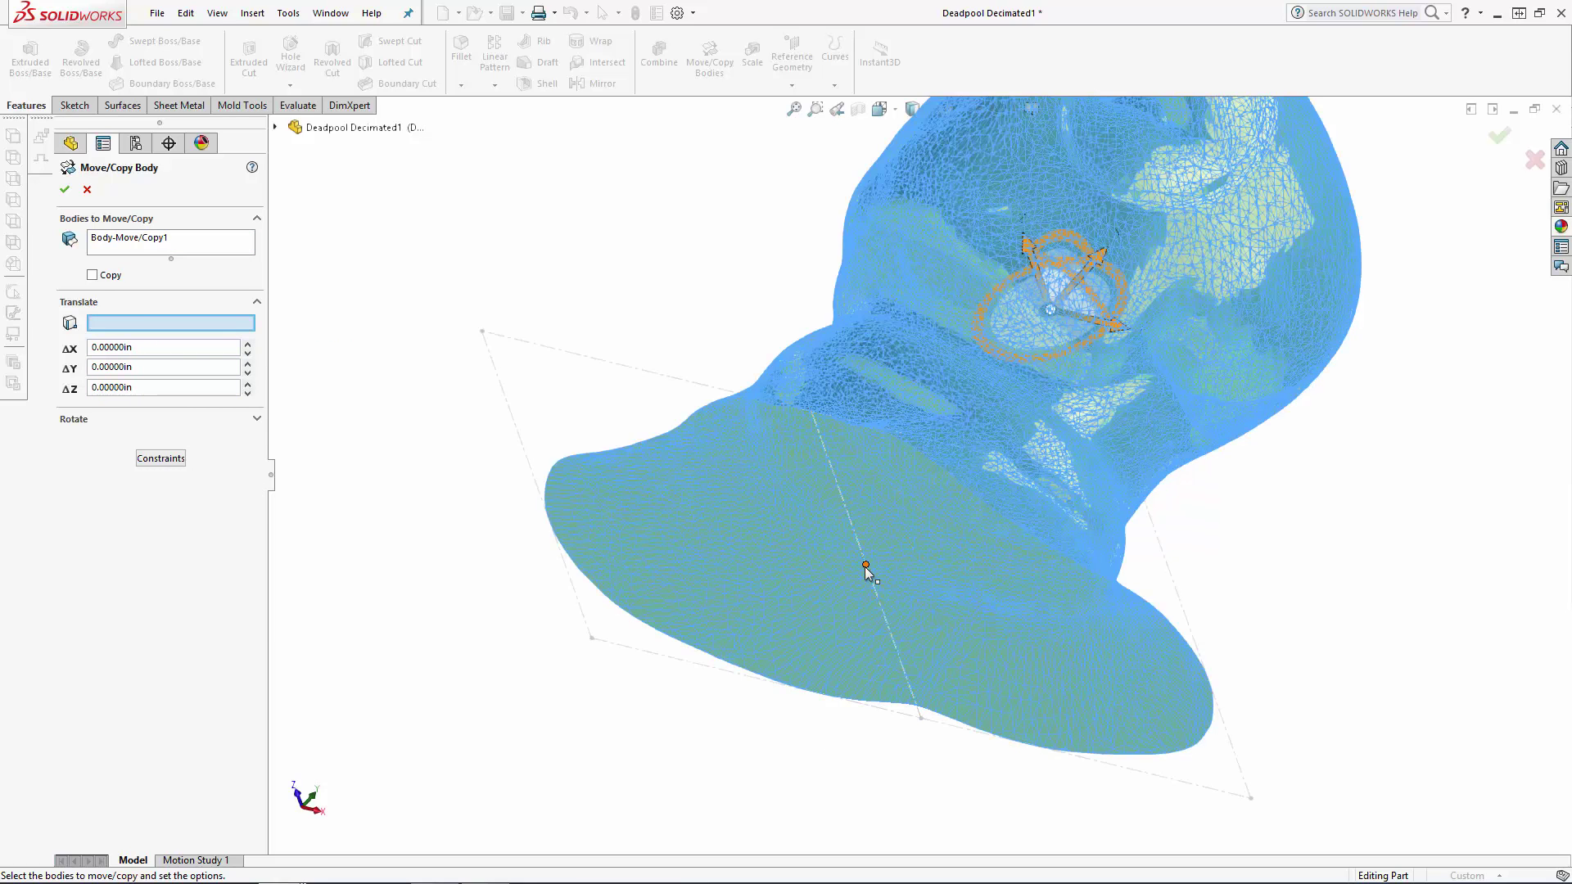
click(865, 567)
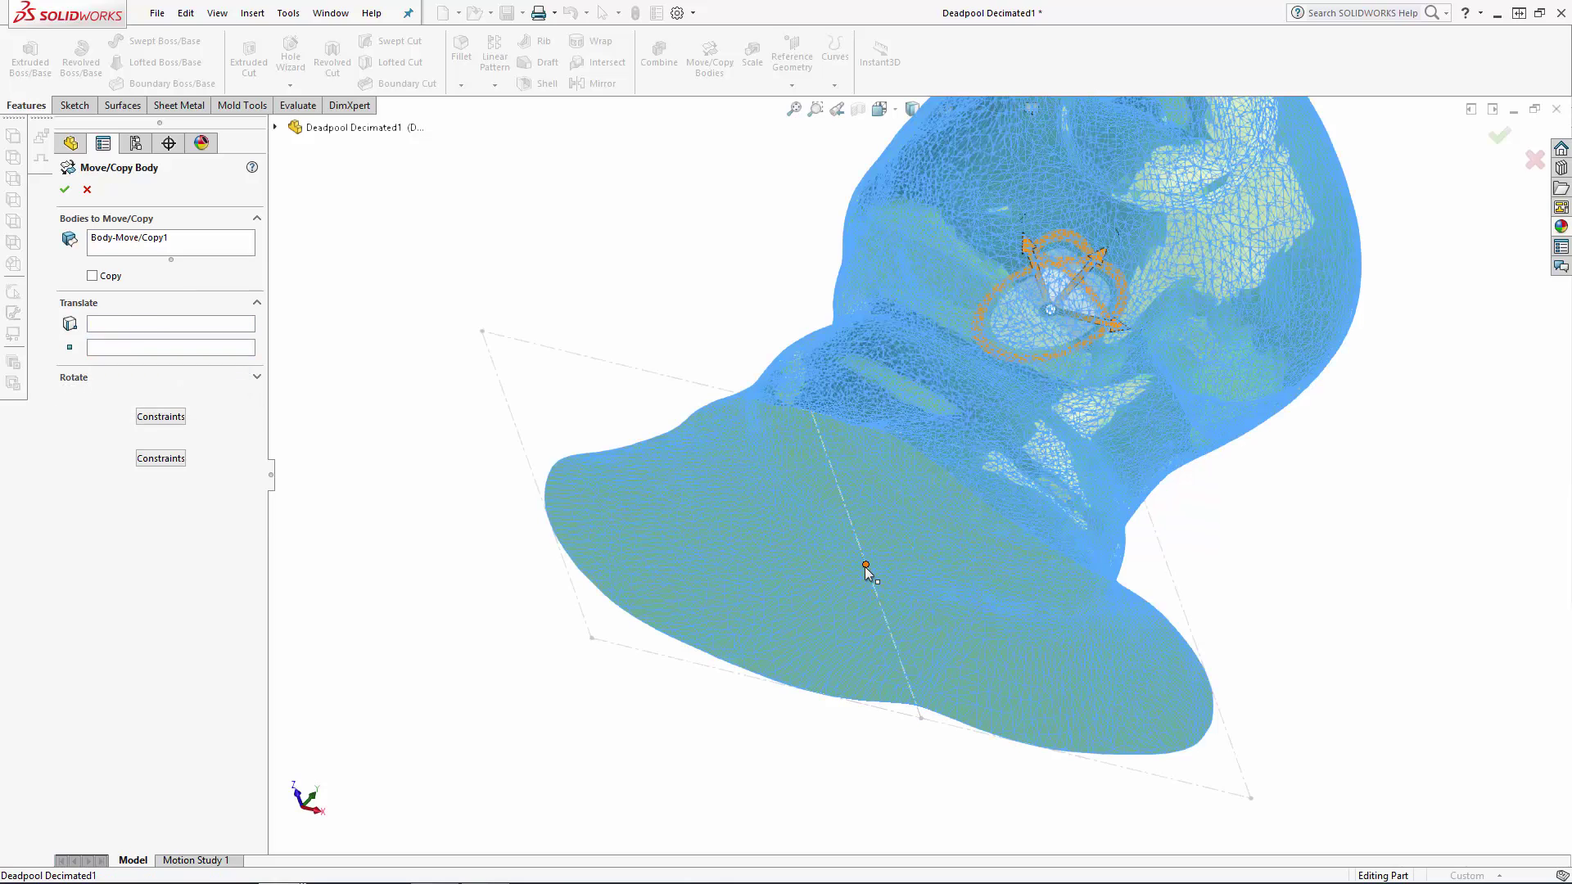
click(275, 128)
click(338, 309)
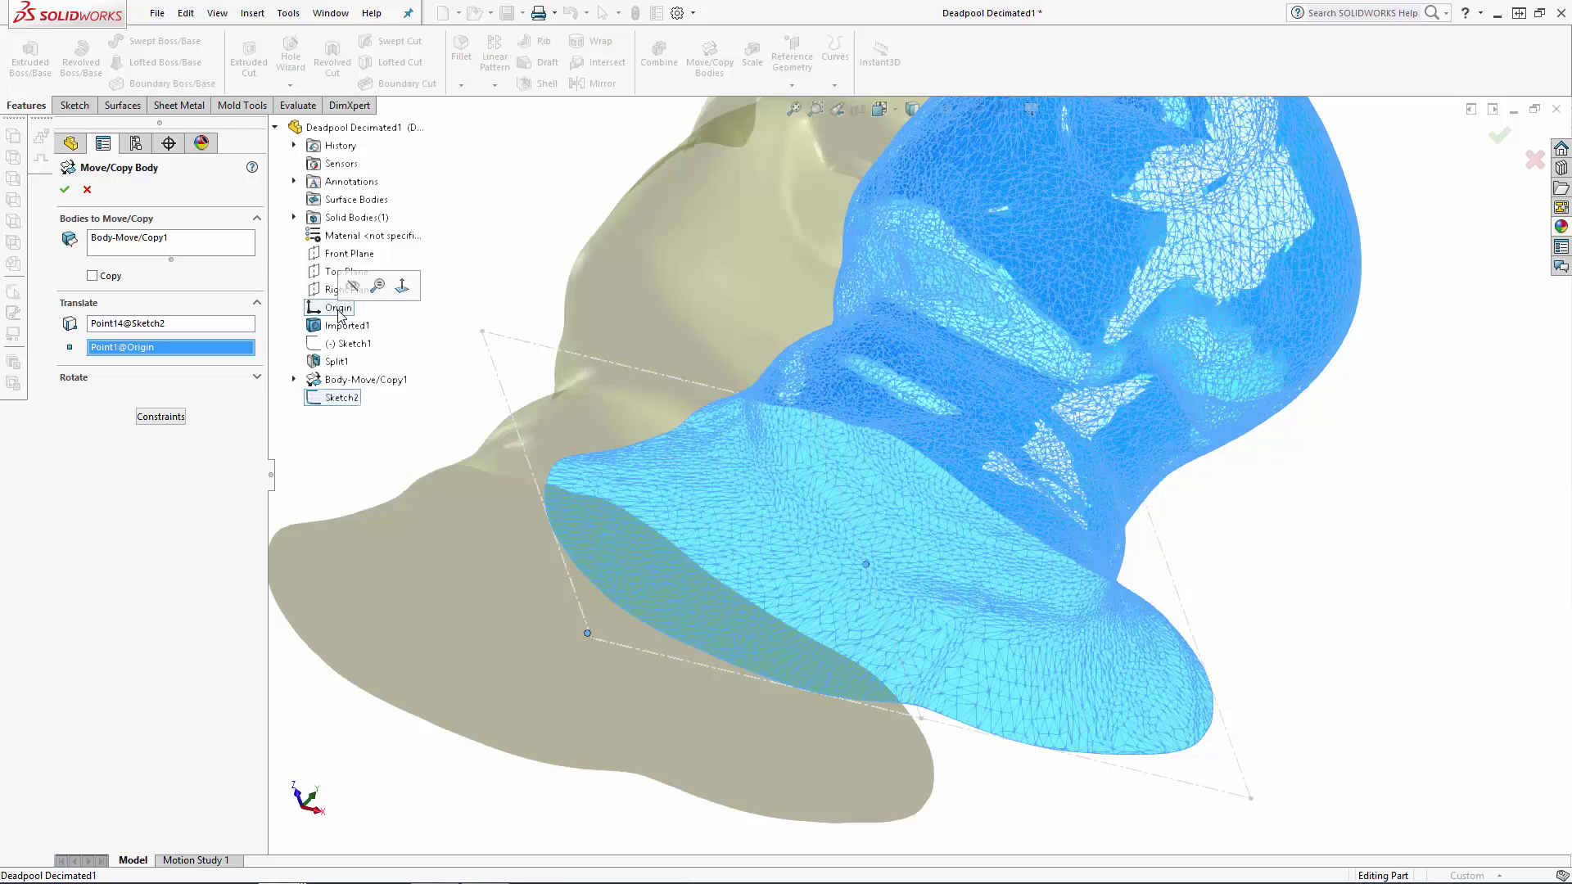
click(65, 190)
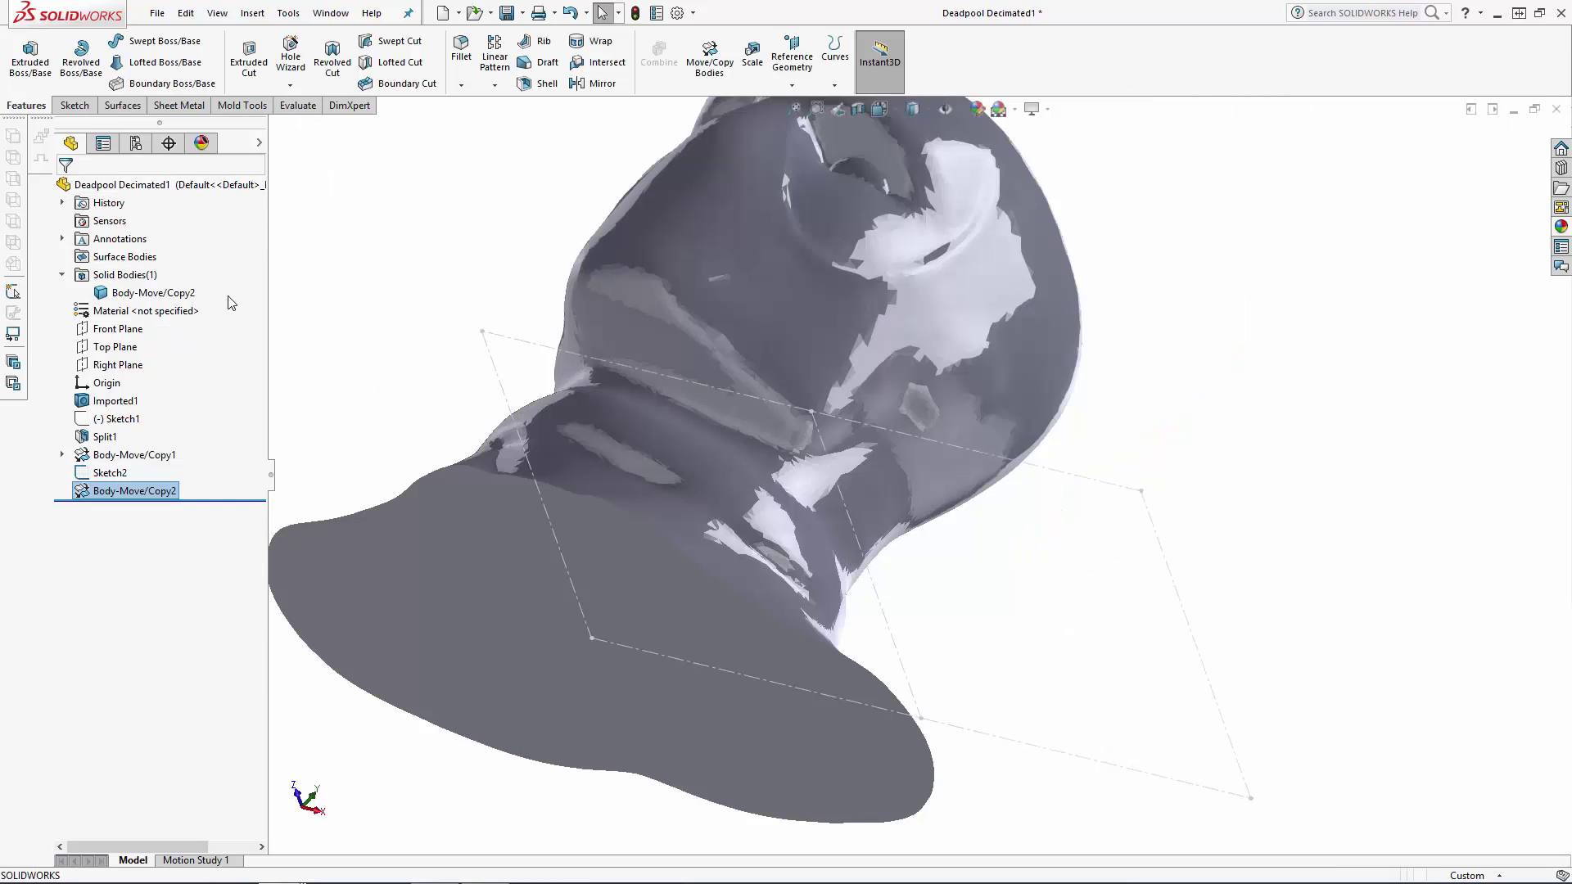
Step: Hide the construction frame sketch, Sketch2
click(490, 356)
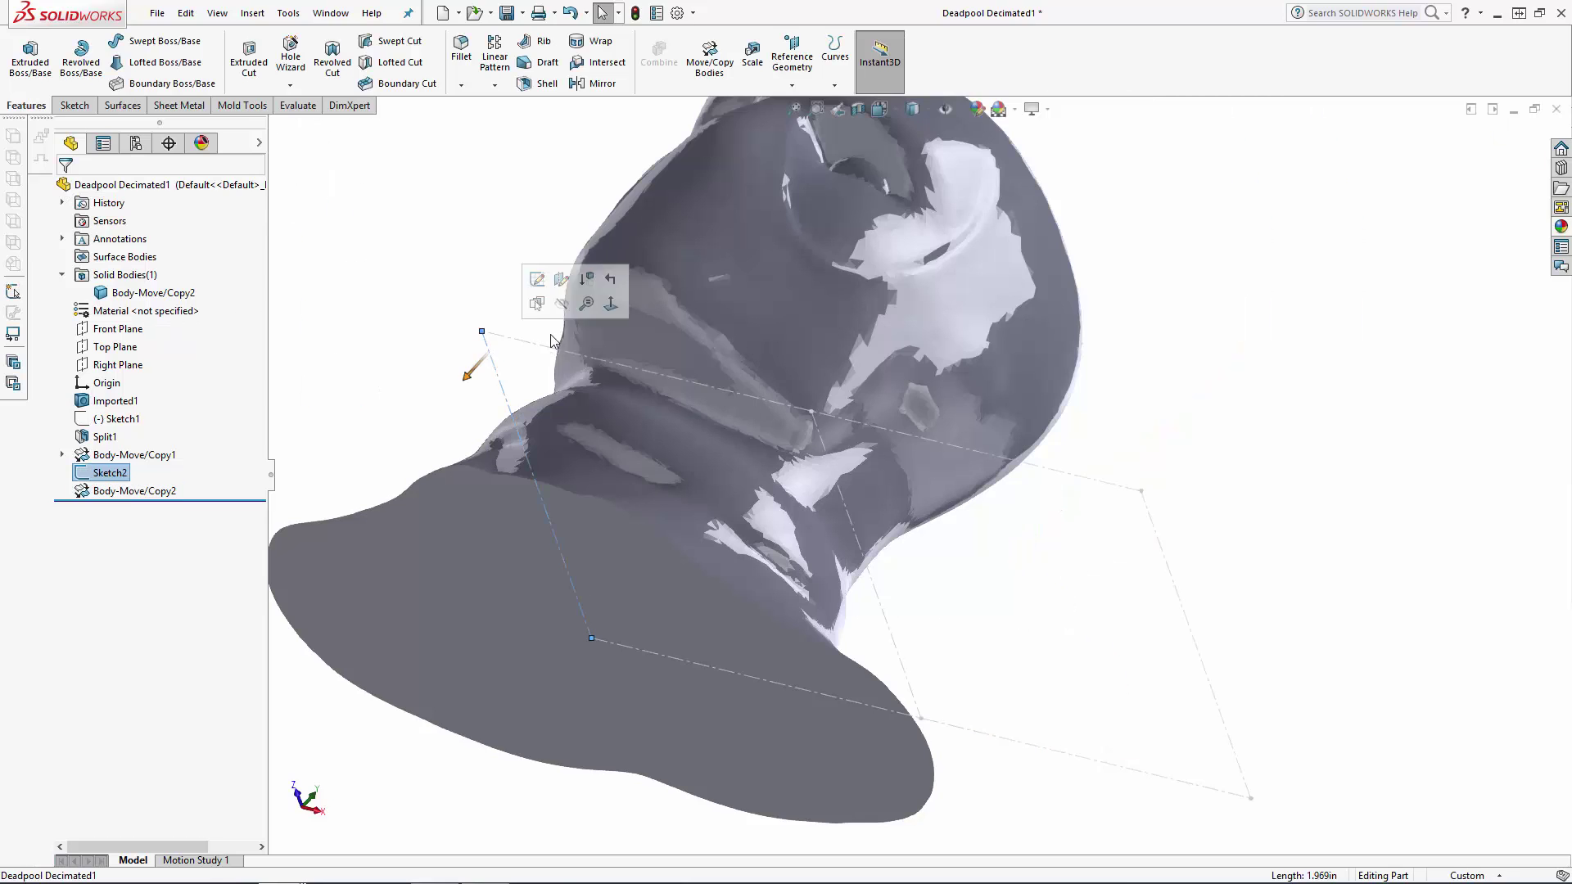
click(538, 307)
click(413, 244)
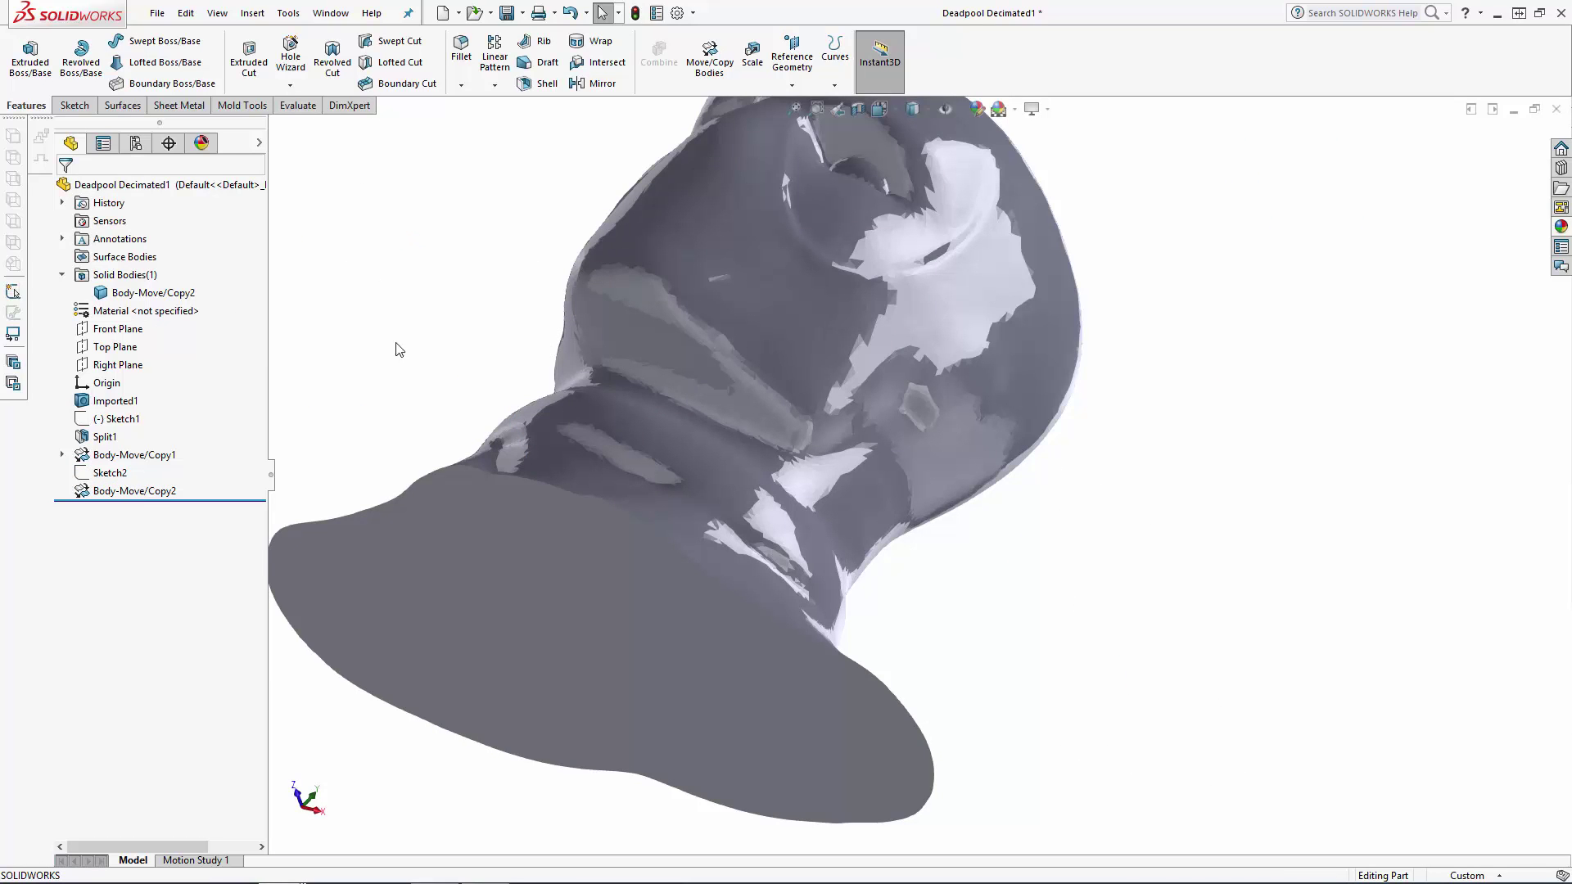
scroll(396, 350, up, 2)
middle_drag(462, 289, 479, 481)
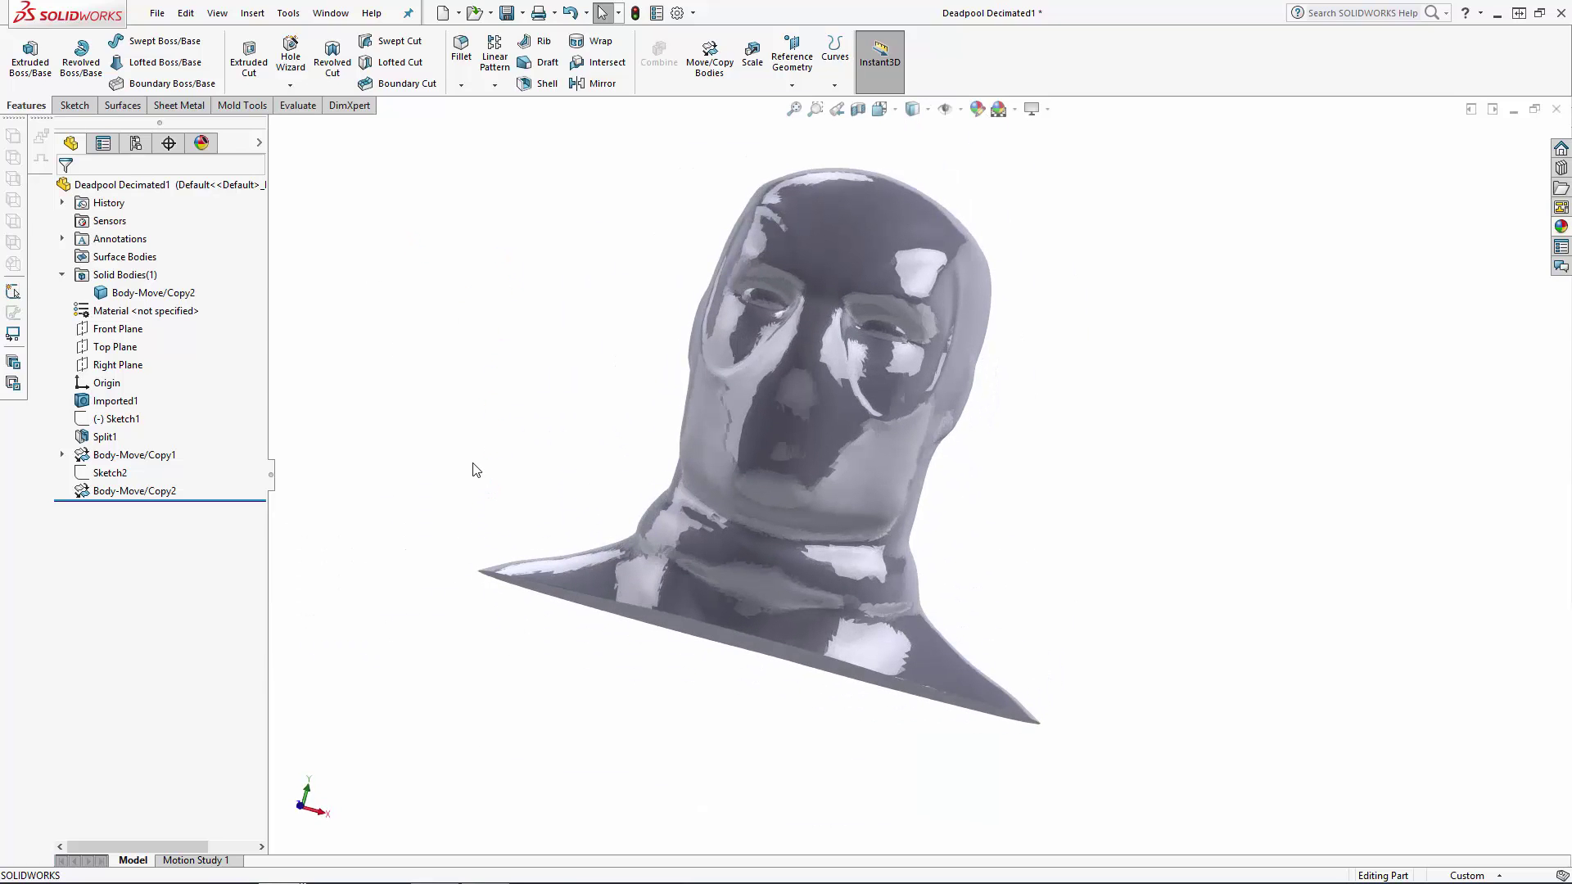